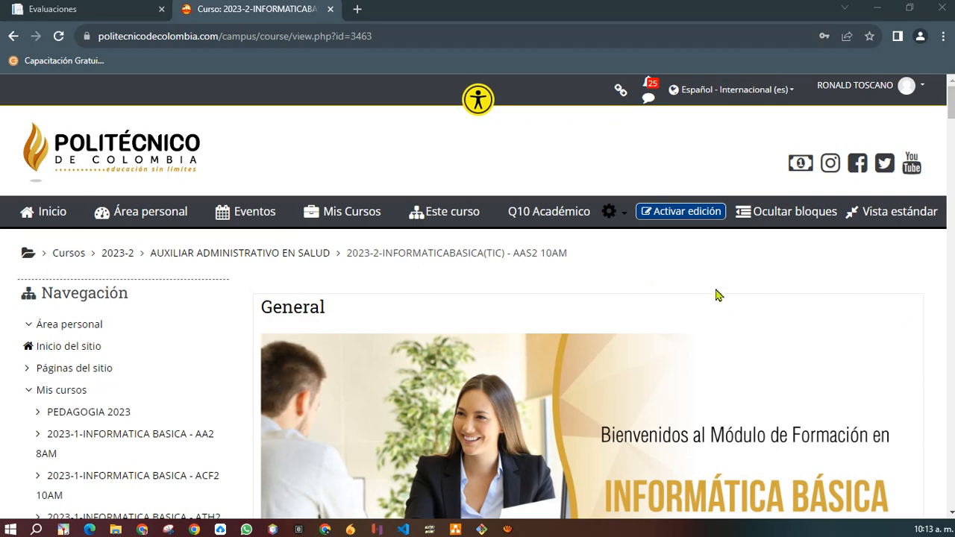
Scroll the Moodle course page to SEMANA 4 and select its Google Drive recording link.
scroll(520, 332, "down", 5)
scroll(520, 332, "down", 1)
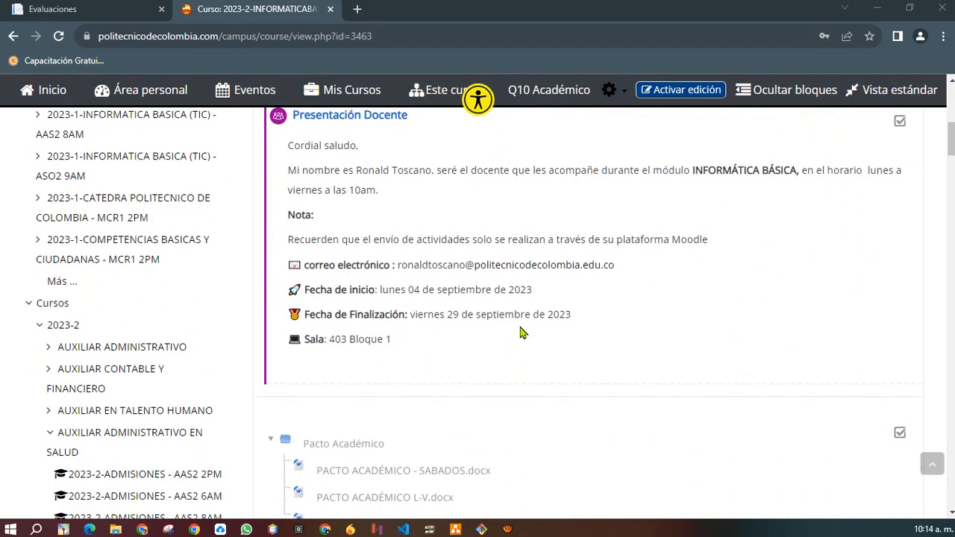
scroll(522, 332, "down", 4)
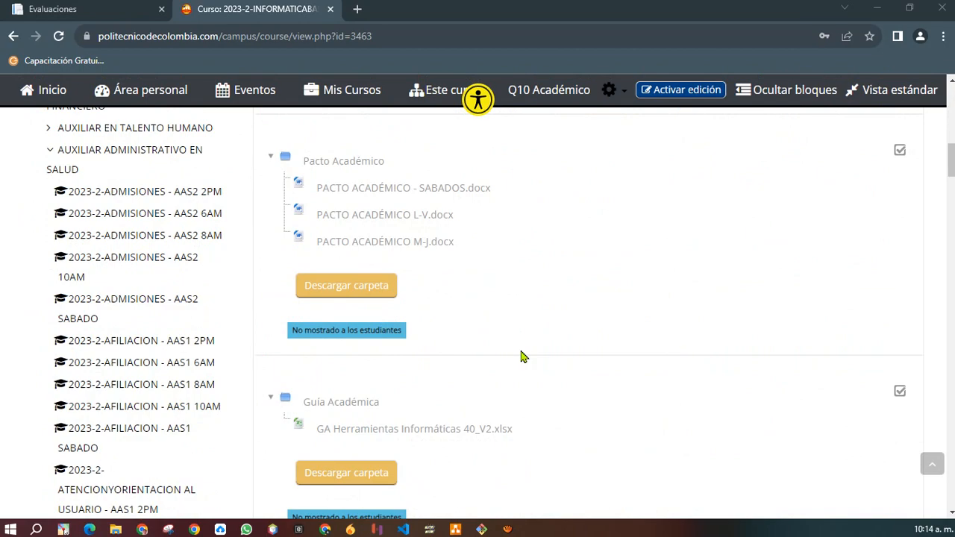
scroll(522, 357, "down", 12)
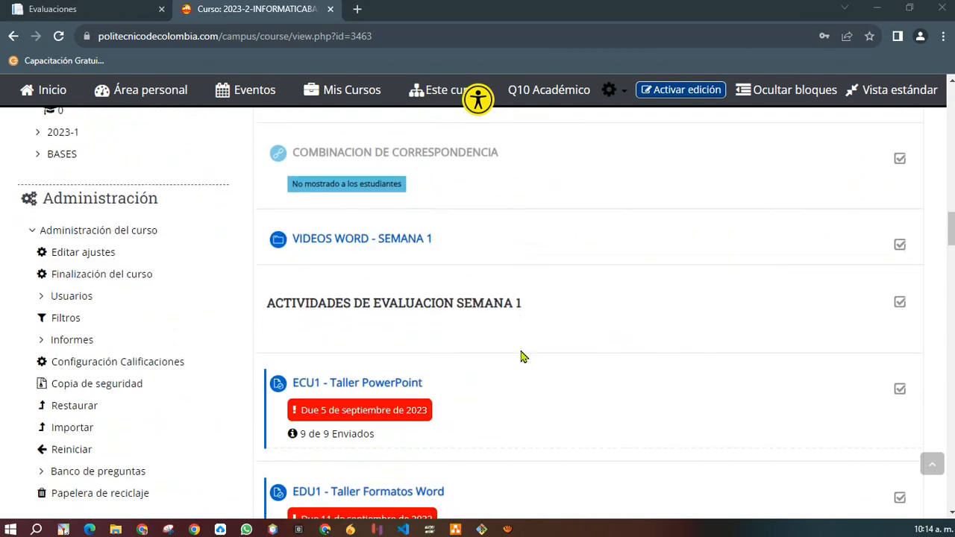
scroll(521, 357, "down", 13)
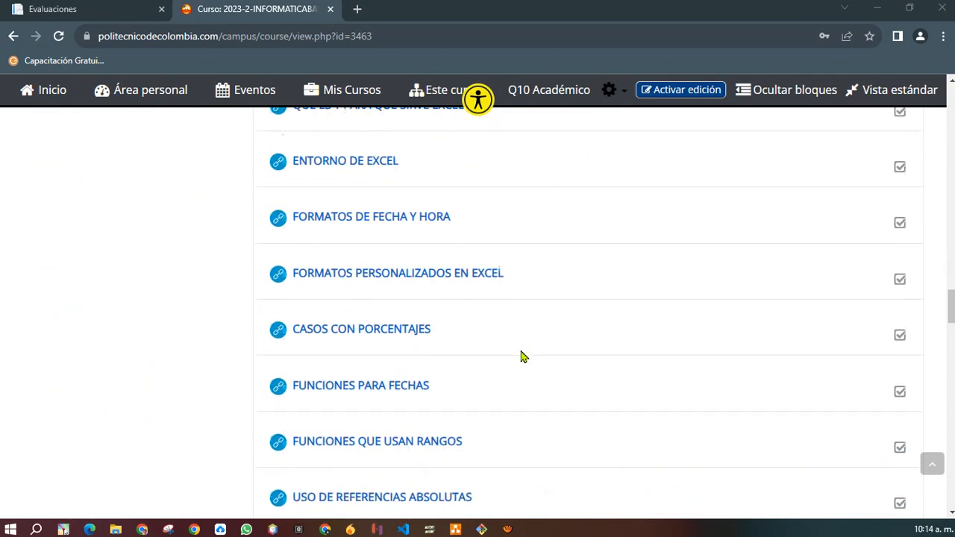
scroll(522, 356, "down", 13)
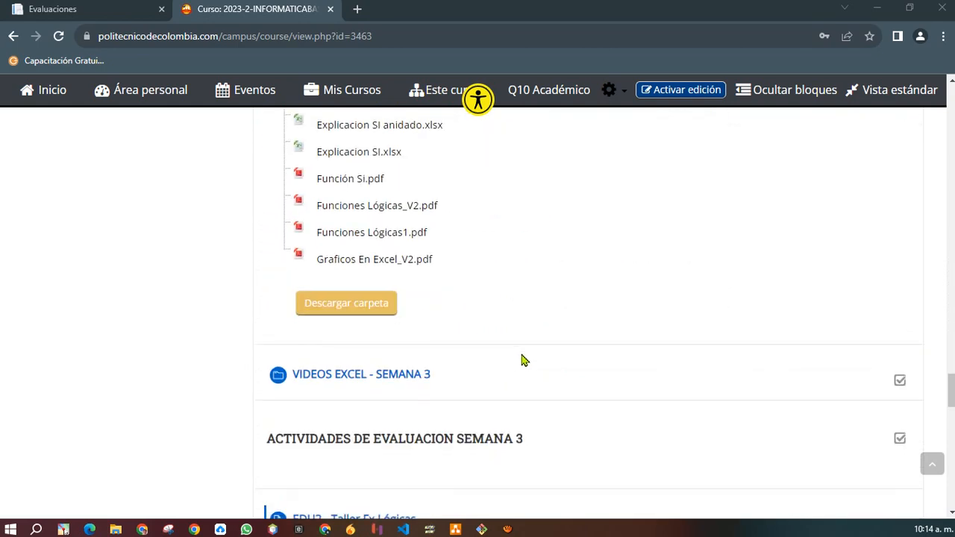
scroll(522, 360, "down", 10)
scroll(522, 360, "up", 1)
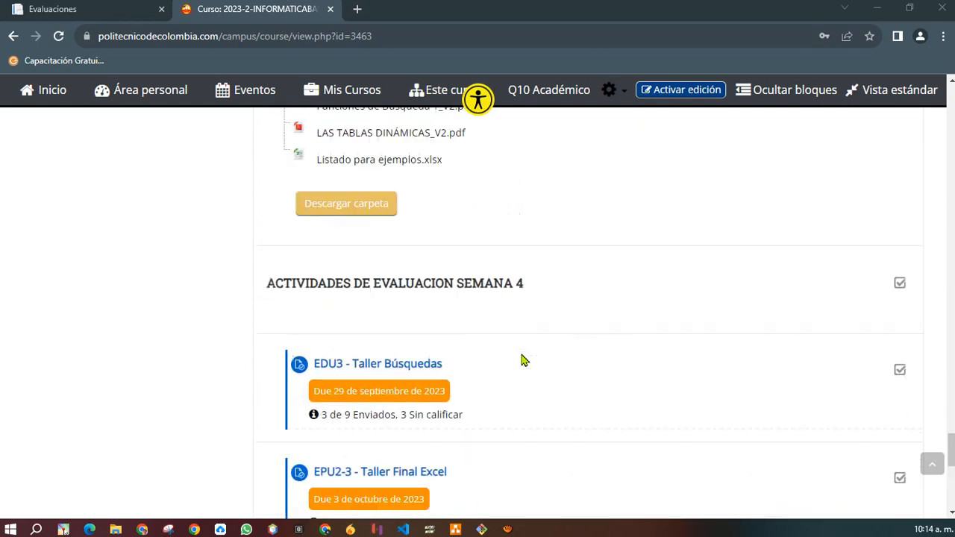
scroll(522, 360, "down", 6)
scroll(521, 360, "up", 8)
scroll(515, 362, "up", 3)
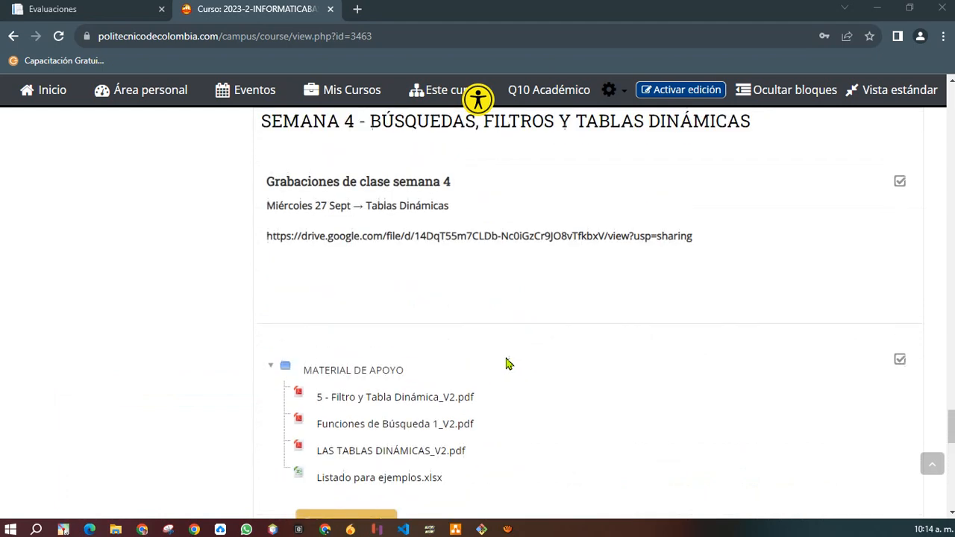
scroll(395, 418, "down", 2)
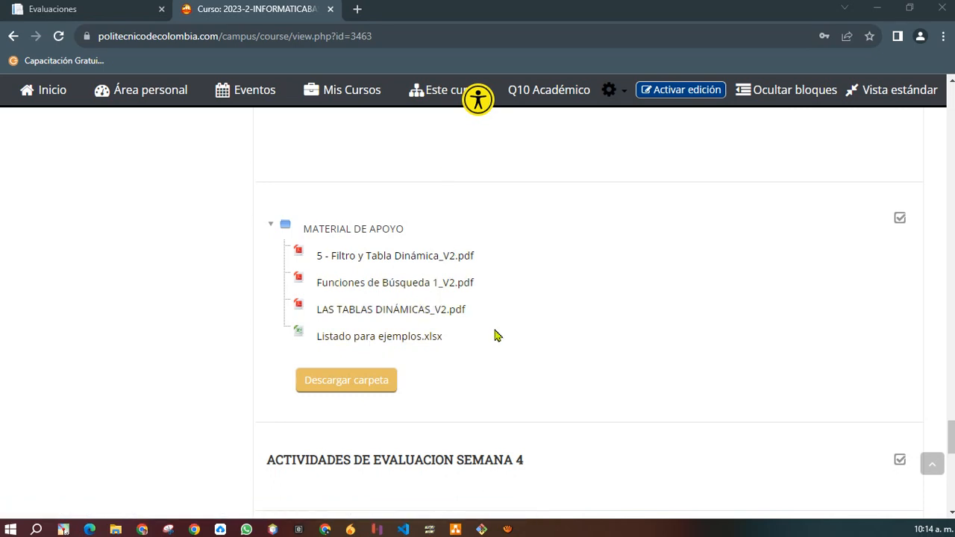
scroll(498, 336, "down", 5)
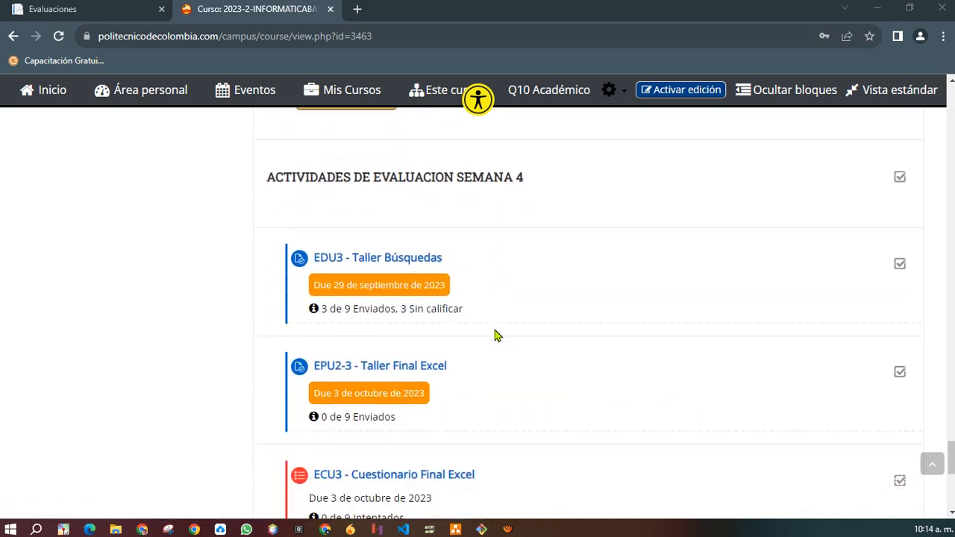
scroll(497, 336, "down", 2)
scroll(497, 336, "up", 5)
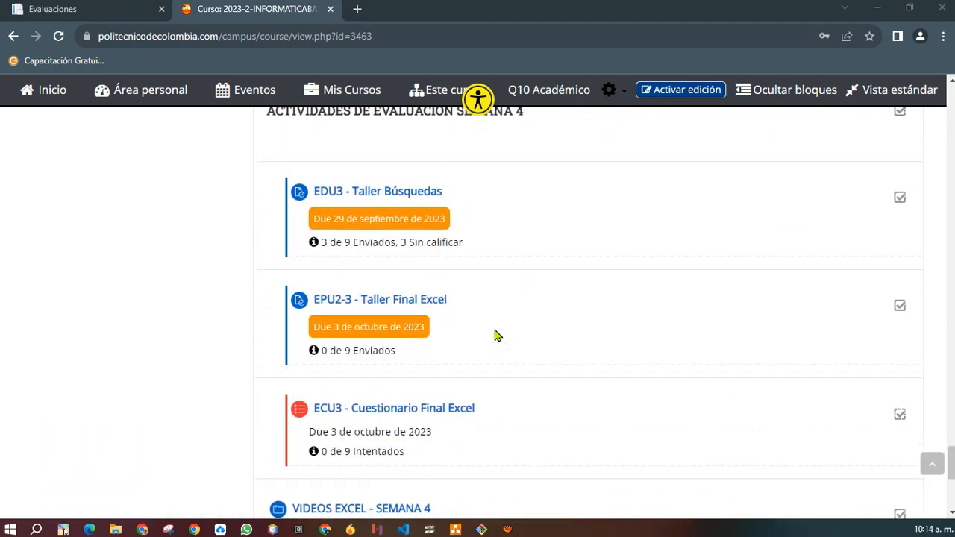
scroll(498, 336, "up", 5)
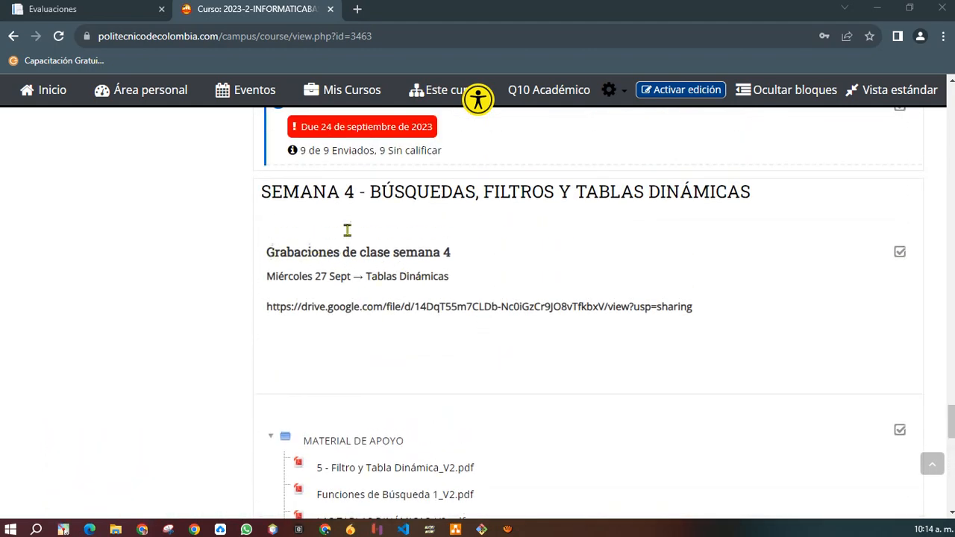
left_click_drag(270, 258, 464, 259)
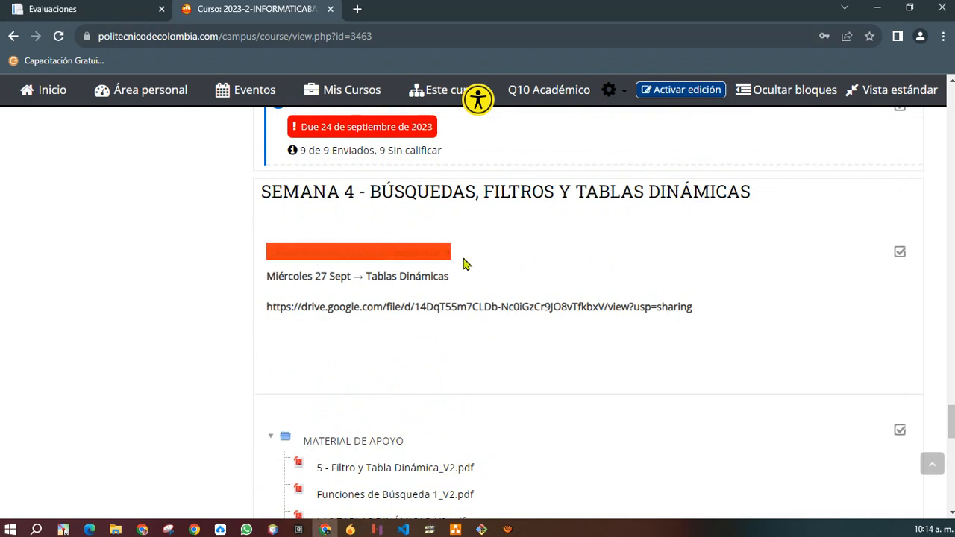
mouse_move(271, 306)
left_mouse_down()
mouse_move(710, 309)
mouse_move(262, 308)
left_mouse_up()
Copy the Semana 4 Drive link and open a blank new browser tab.
right_click(305, 308)
left_click(348, 317)
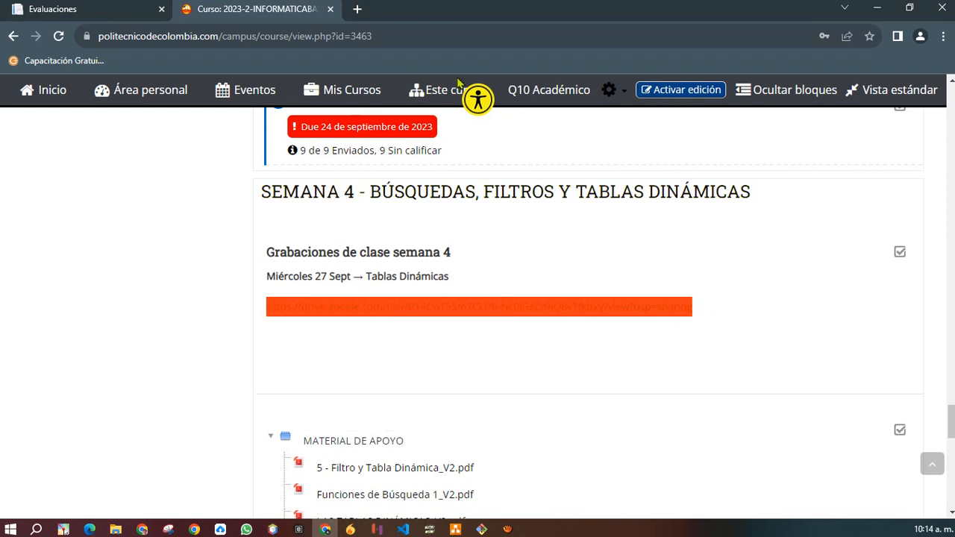
left_click(356, 9)
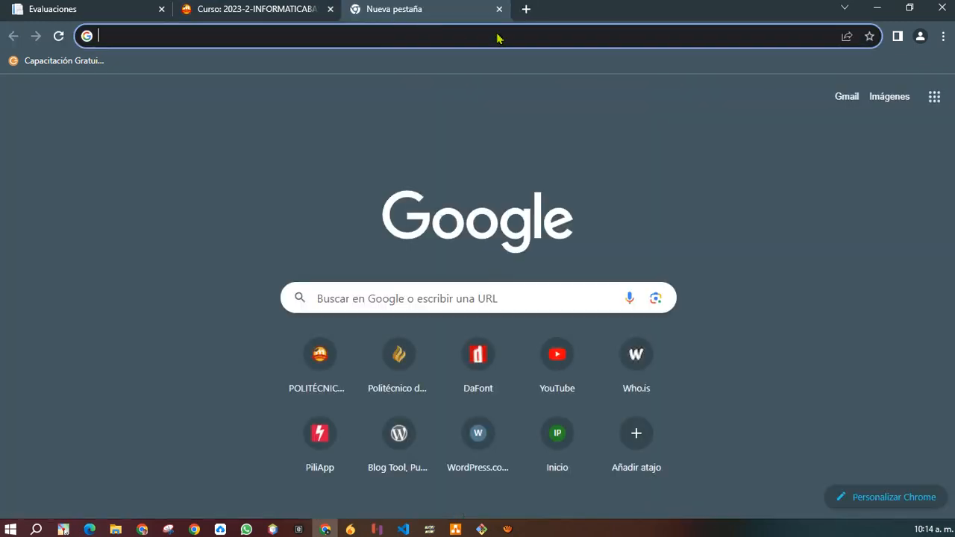
Load the pasted Drive link, try playing the recording, then close the Drive tab.
key("Return")
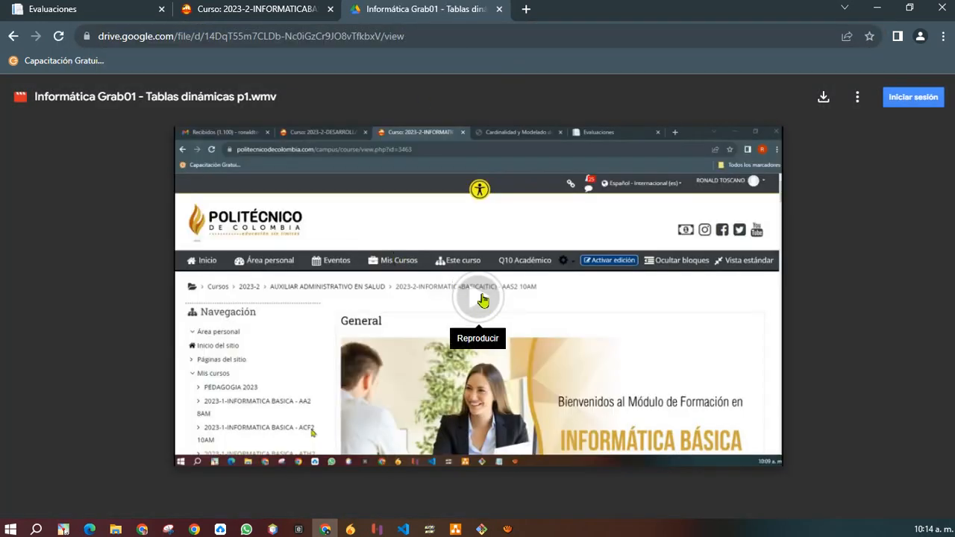
left_click(483, 299)
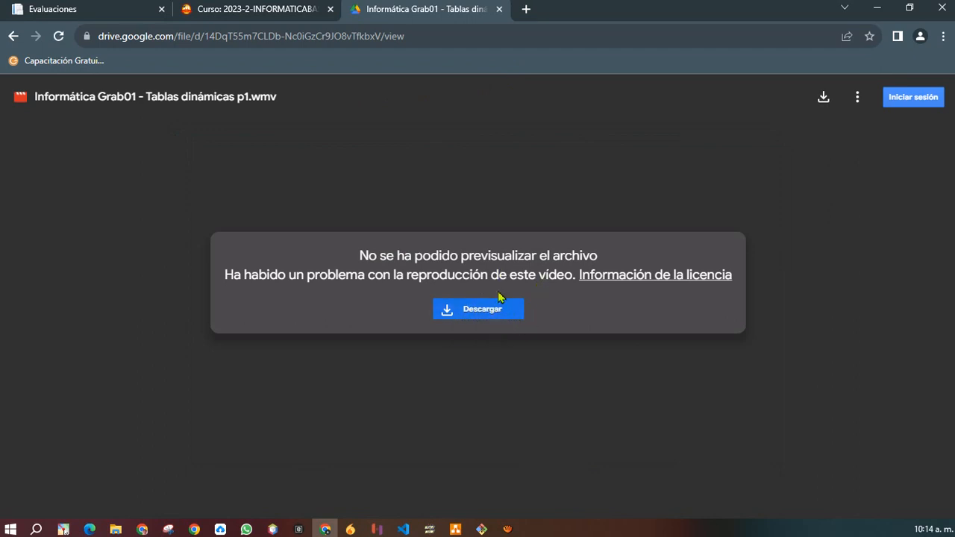
left_click(500, 9)
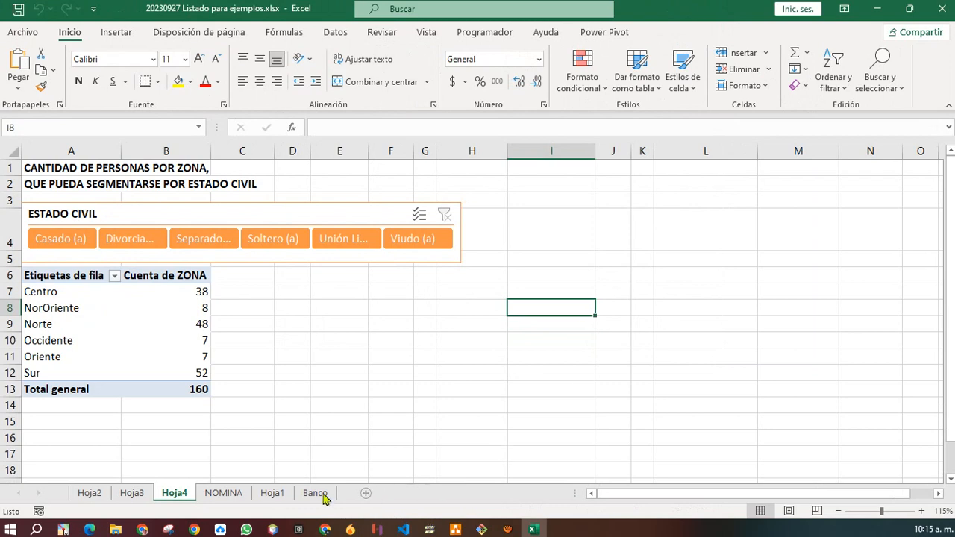
Switch to the NOMINA sheet and select the whole employee payroll table.
left_click(226, 496)
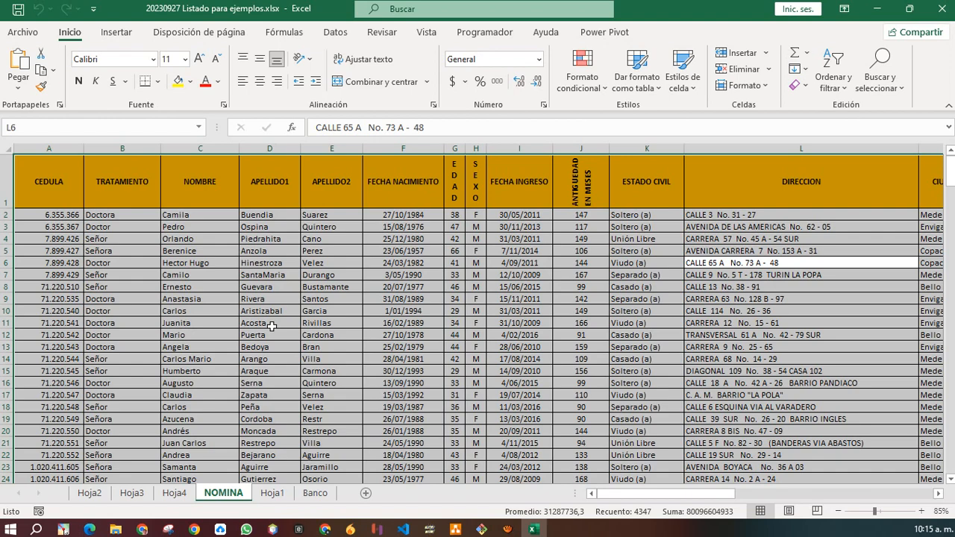
left_click(324, 263)
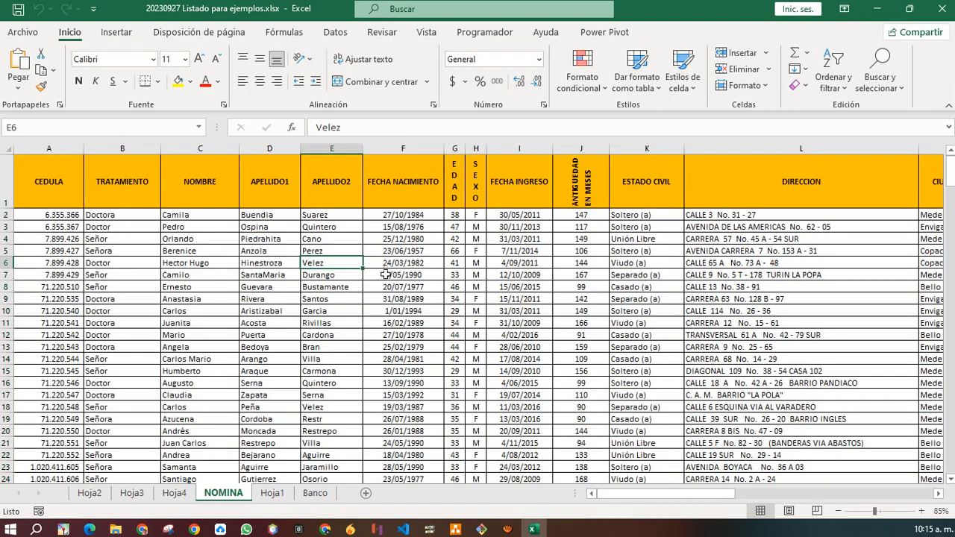
left_click(275, 387)
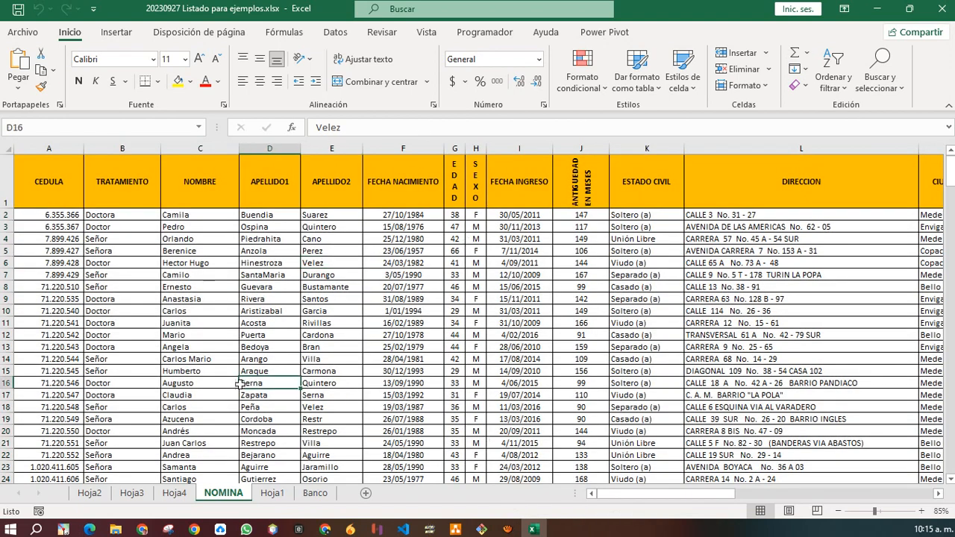
left_click(355, 371)
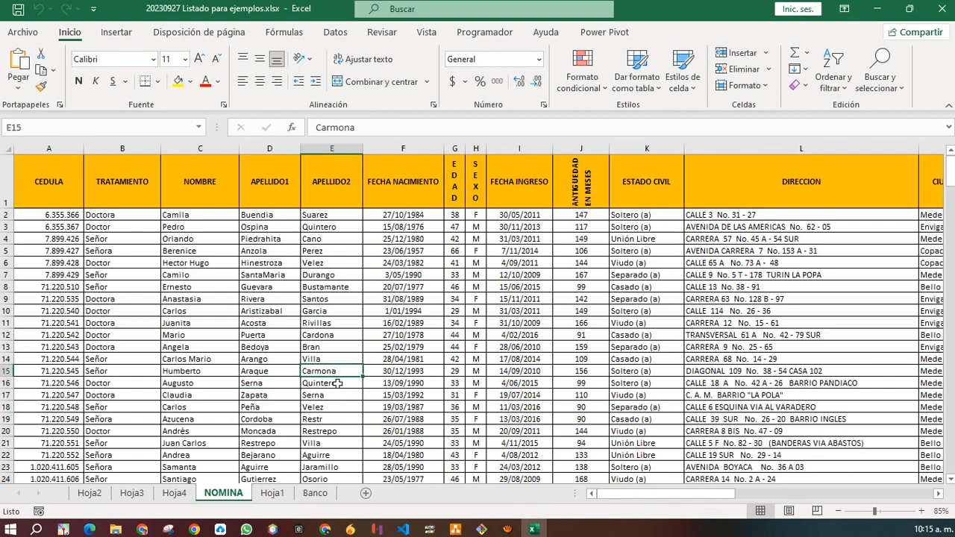
key("ctrl+a")
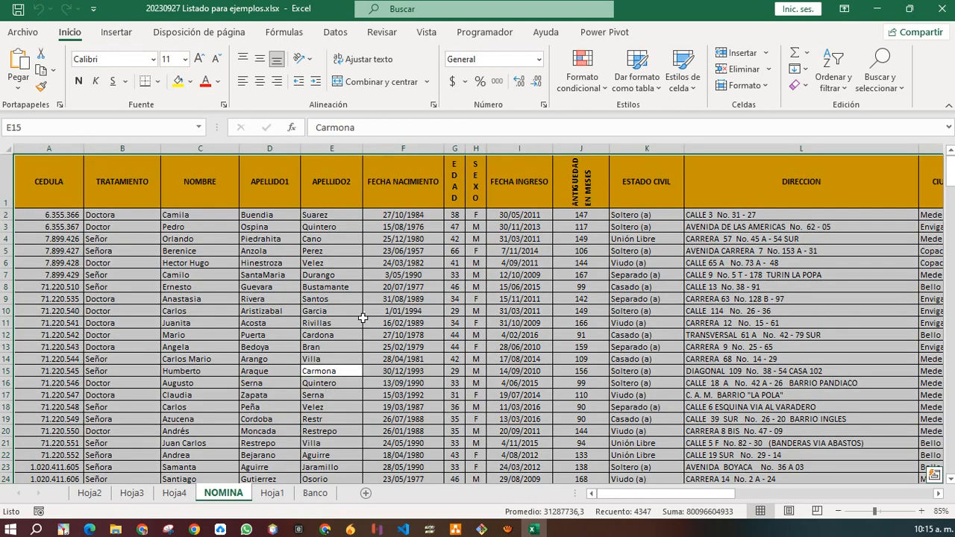
scroll(426, 340, "down", 5, "ctrl")
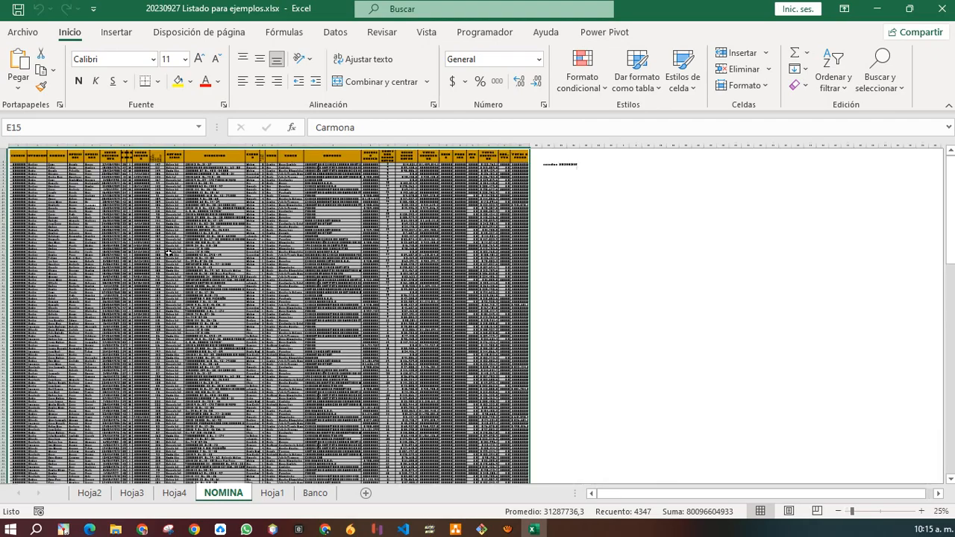
scroll(169, 254, "up", 4, "ctrl")
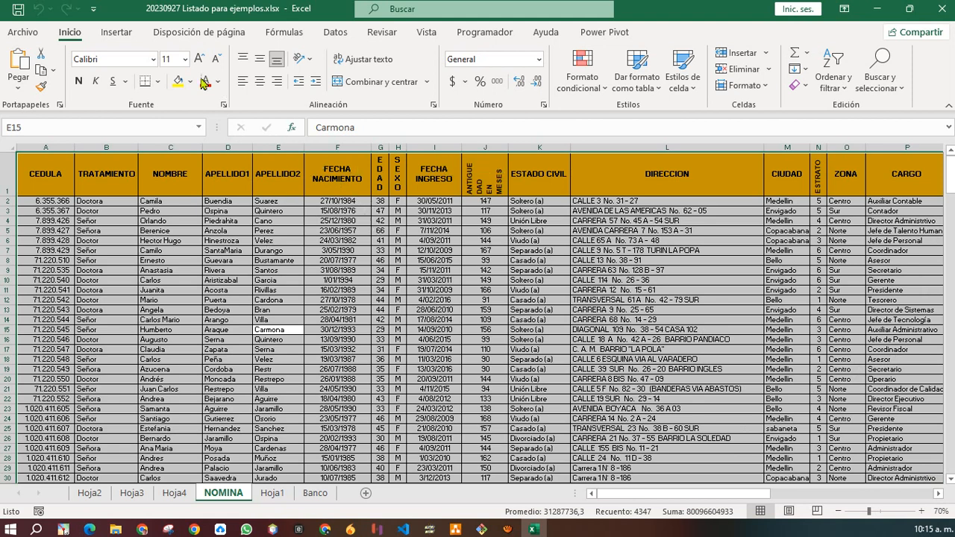
Insert a pivot table from NOMINA!$A$1:$AA$161 on a new worksheet.
left_click(118, 33)
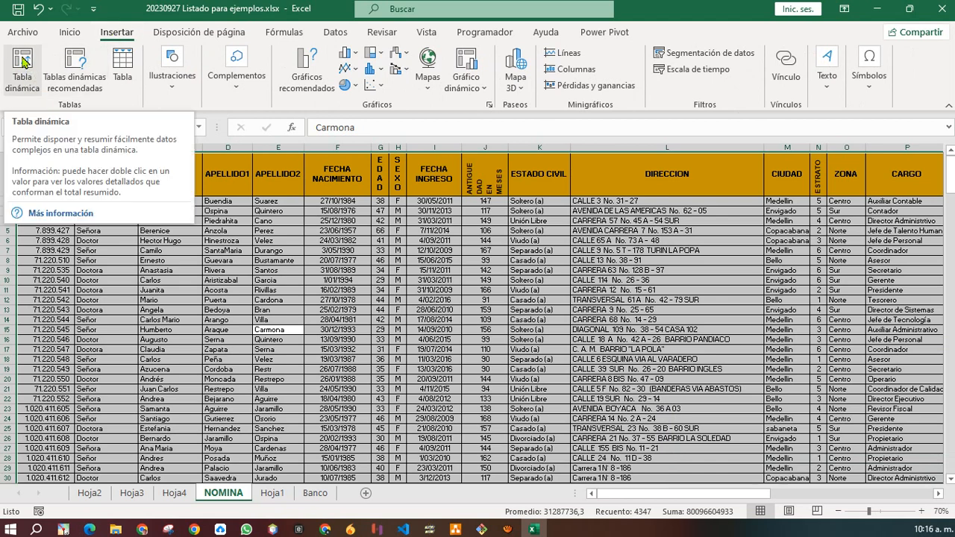
left_click(22, 65)
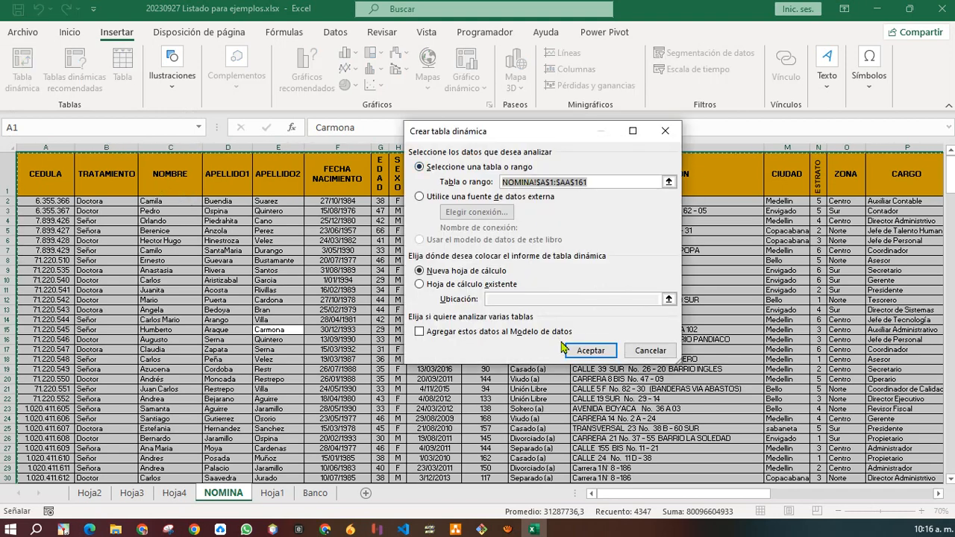
left_click(590, 351)
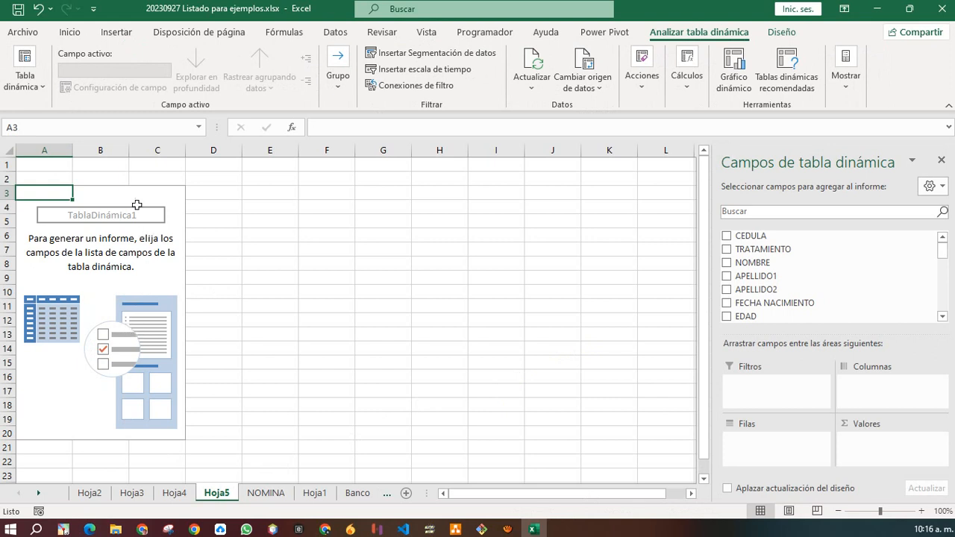
Insert two blank rows above the pivot table on Hoja5.
right_click(6, 165)
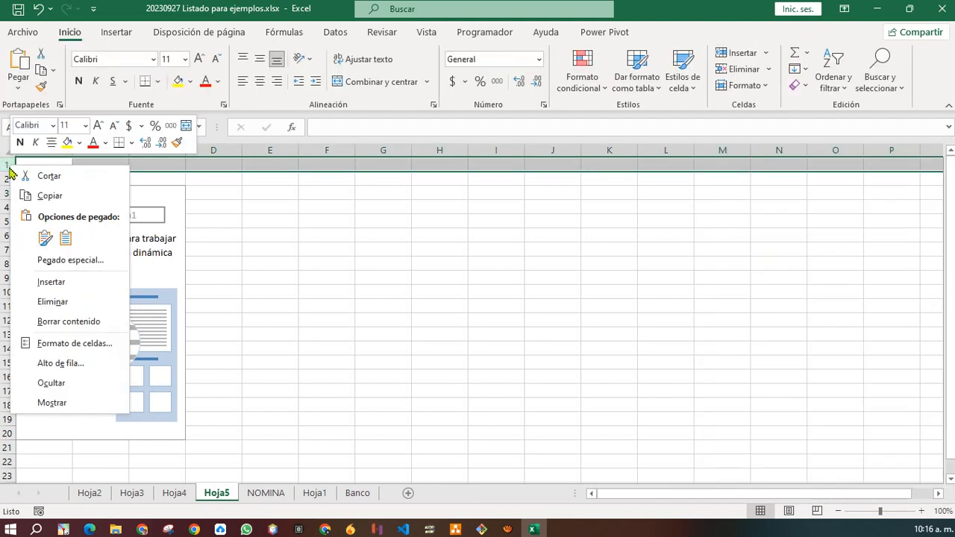
left_click(67, 301)
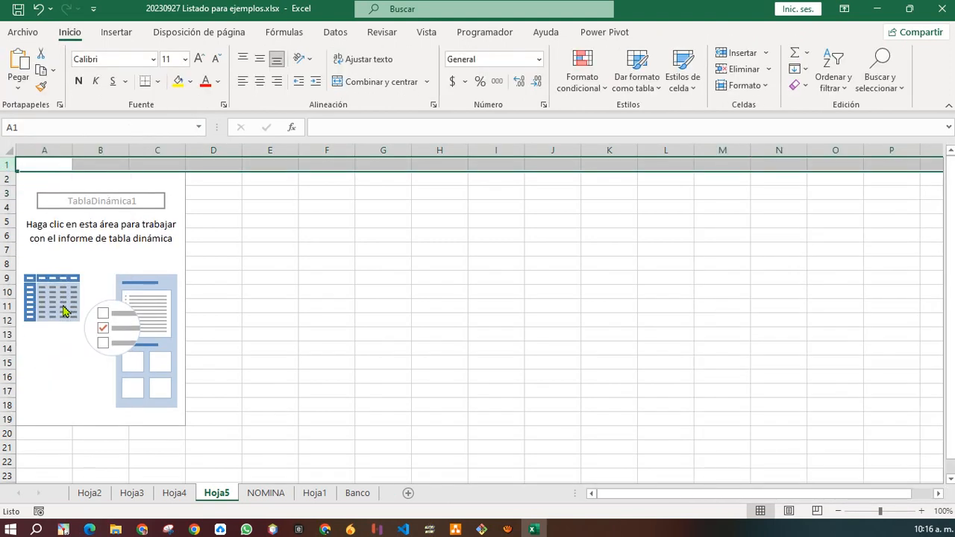
key("ctrl+z")
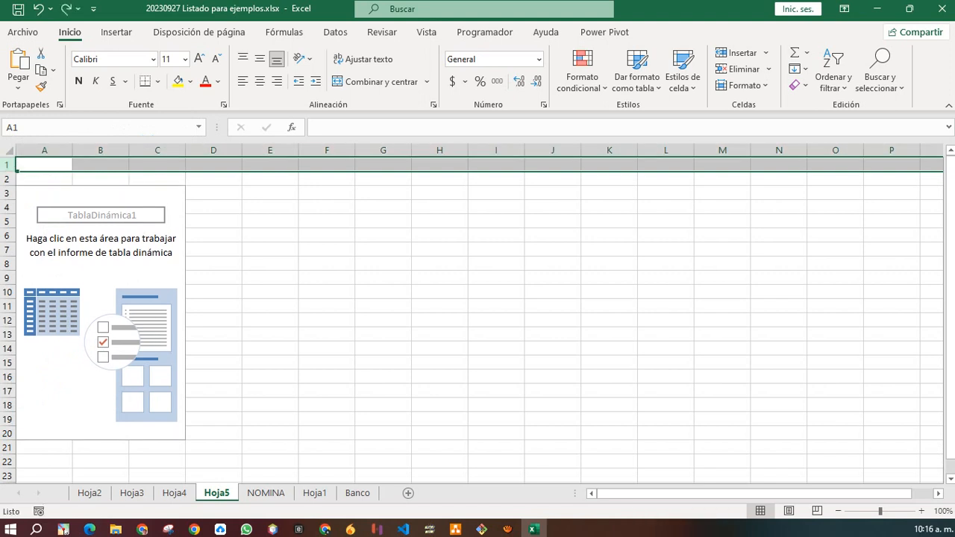
left_click_drag(8, 165, 8, 180)
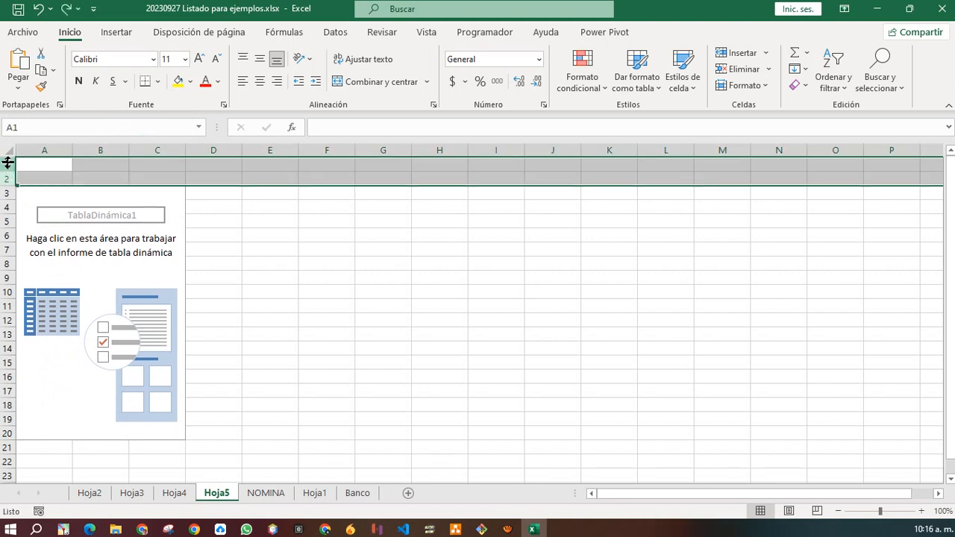
right_click(8, 163)
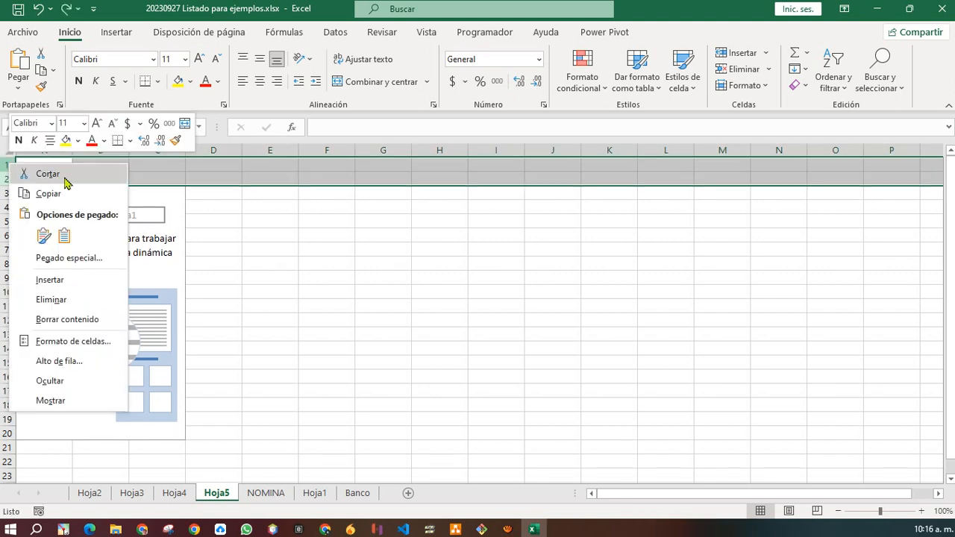
left_click(74, 279)
left_click(62, 168)
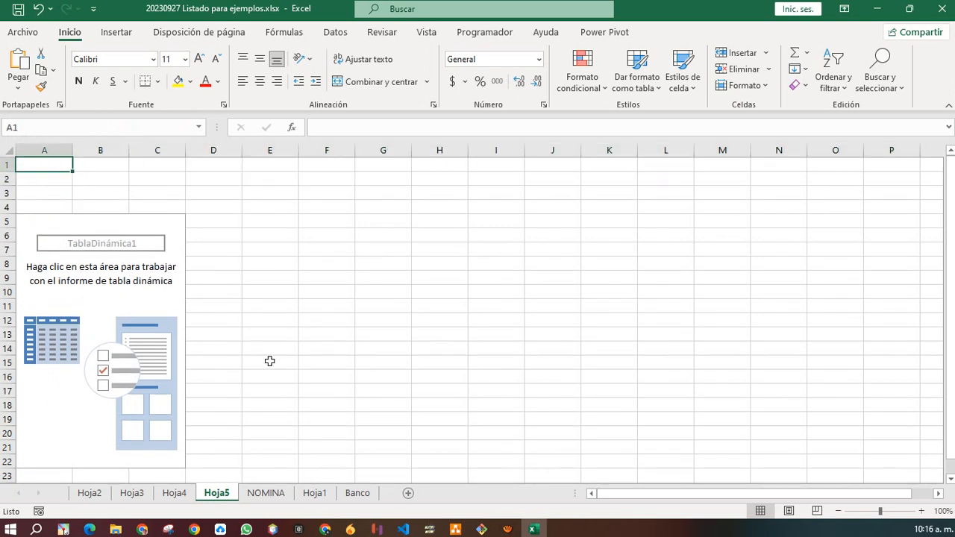
left_click(948, 110)
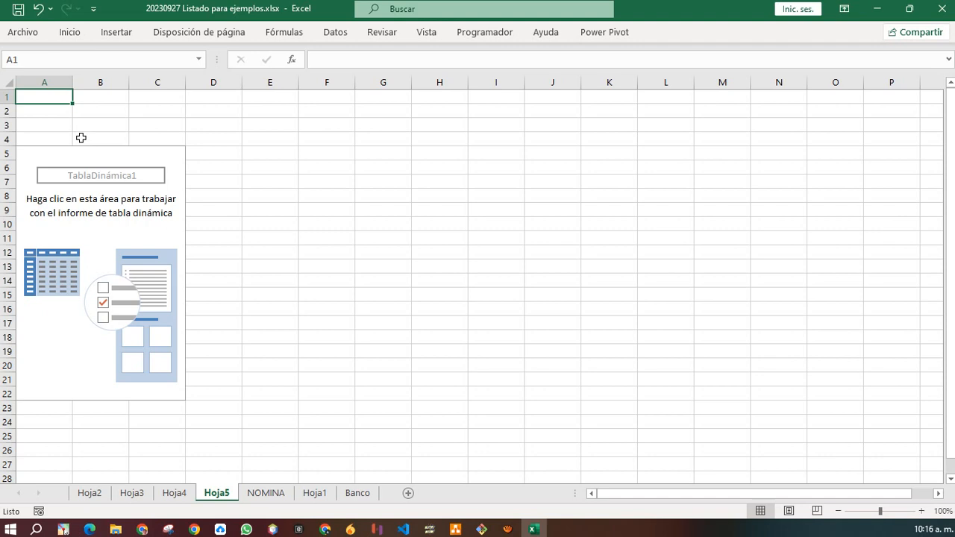
Enter 'LISTADO CON FECHA DE CUMPLEAÑOS, NOMBRE Y APELLIDOS' in cell A1.
type("listad")
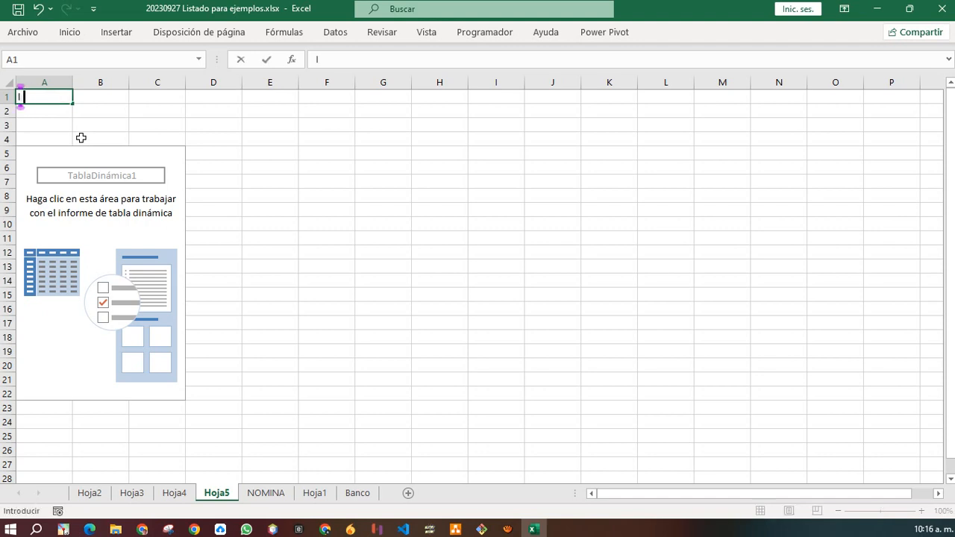
key("BackSpace")
key("BackSpace")
key("BackSpace")
key("BackSpace")
key("BackSpace")
key("BackSpace")
type("LISTACO")
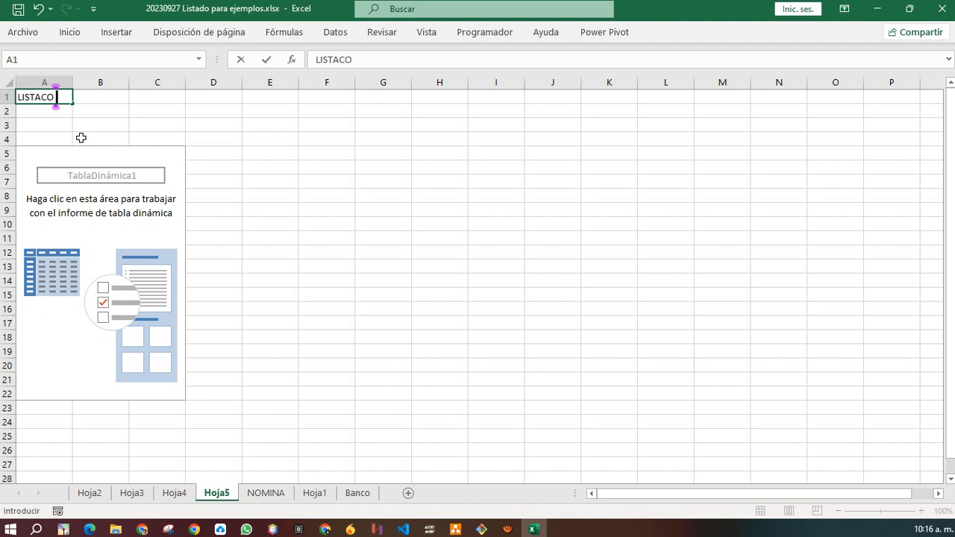
key("BackSpace")
key("BackSpace")
type("DO CON ")
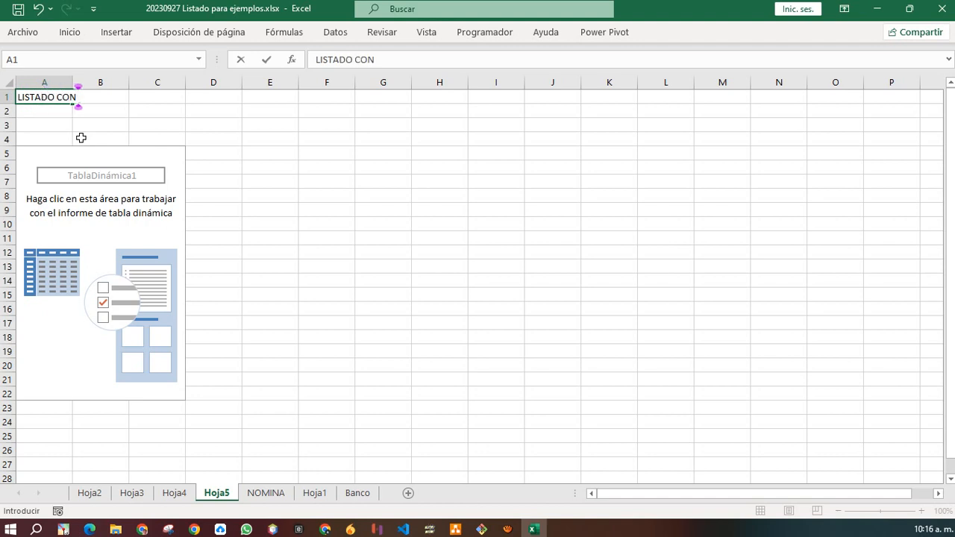
type("FECHA D")
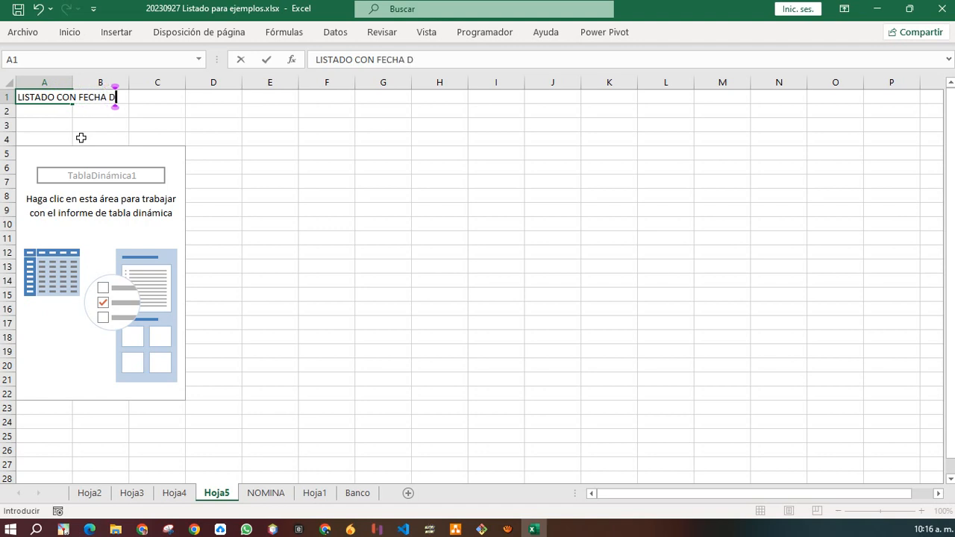
type("E CUMPLEAÑOS,")
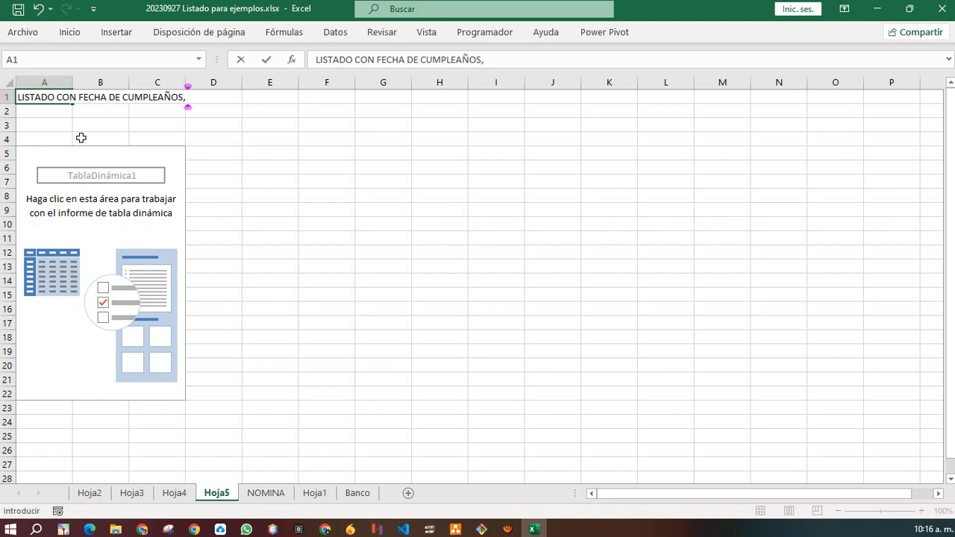
type(" NOMBRE Y AS")
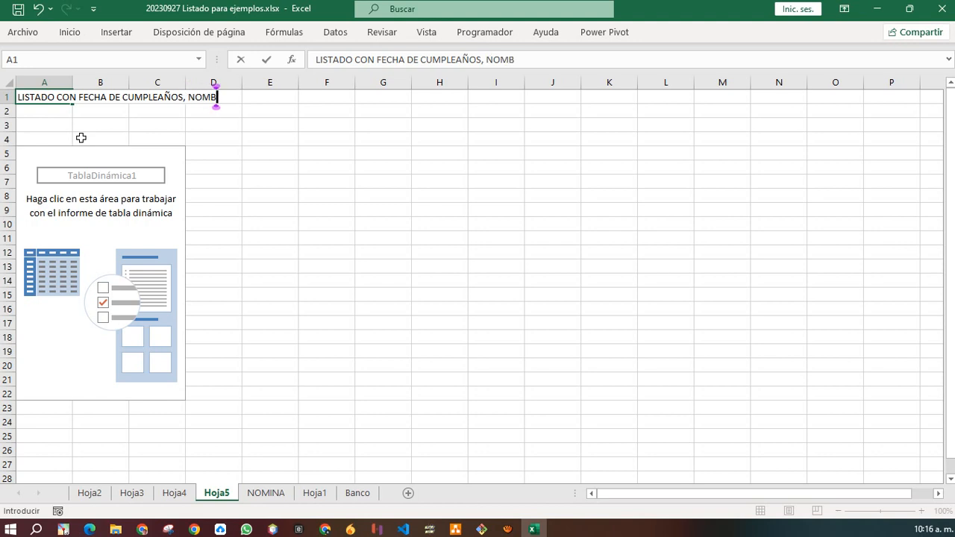
key("BackSpace")
key("BackSpace")
type("APELLIDOS")
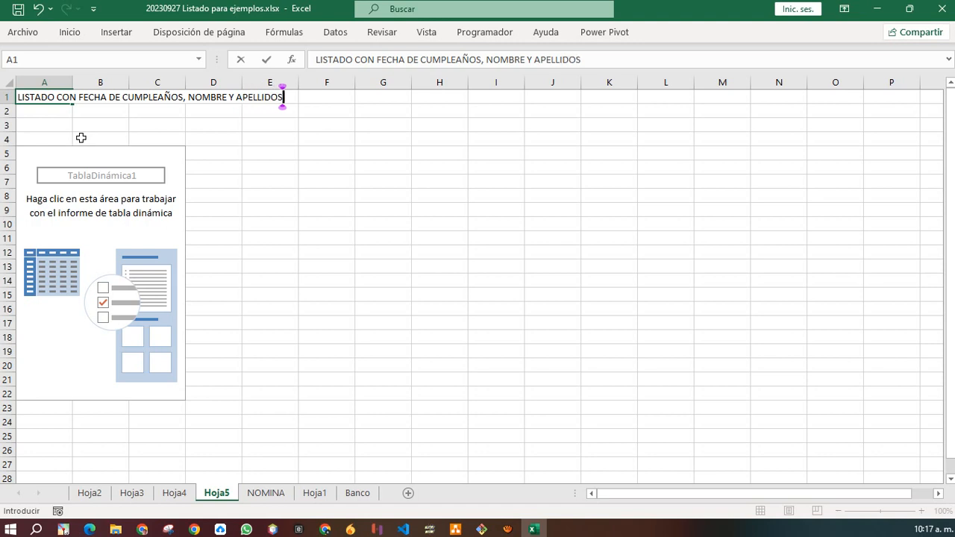
key("Return")
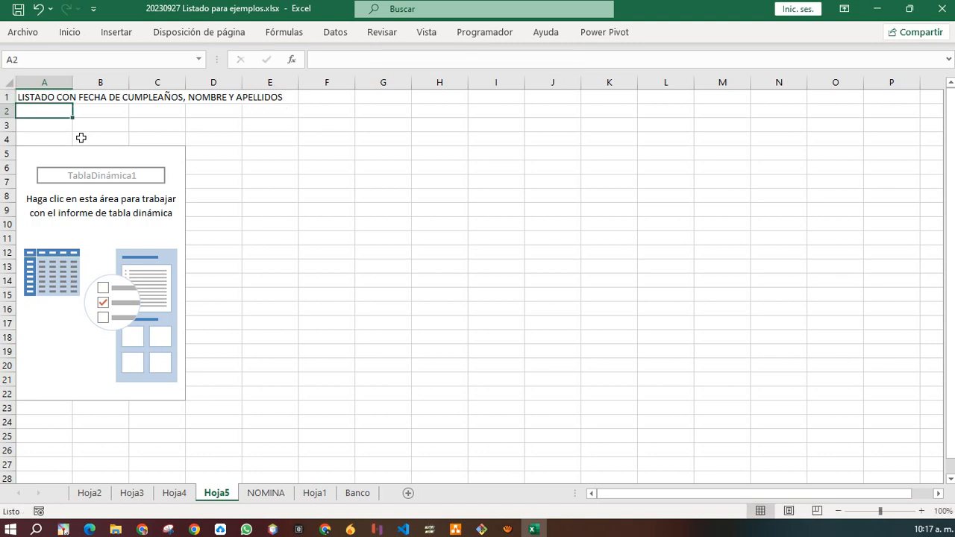
Enter 'QUE PUEDA FILTRARSE POR MES' in cell A2.
type("QUE PUEDA")
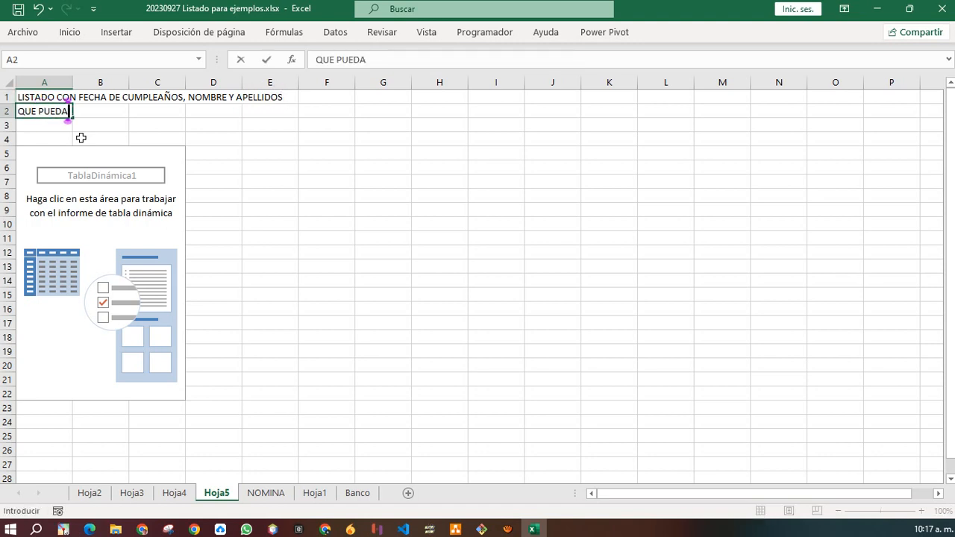
type(" FILTRARSE")
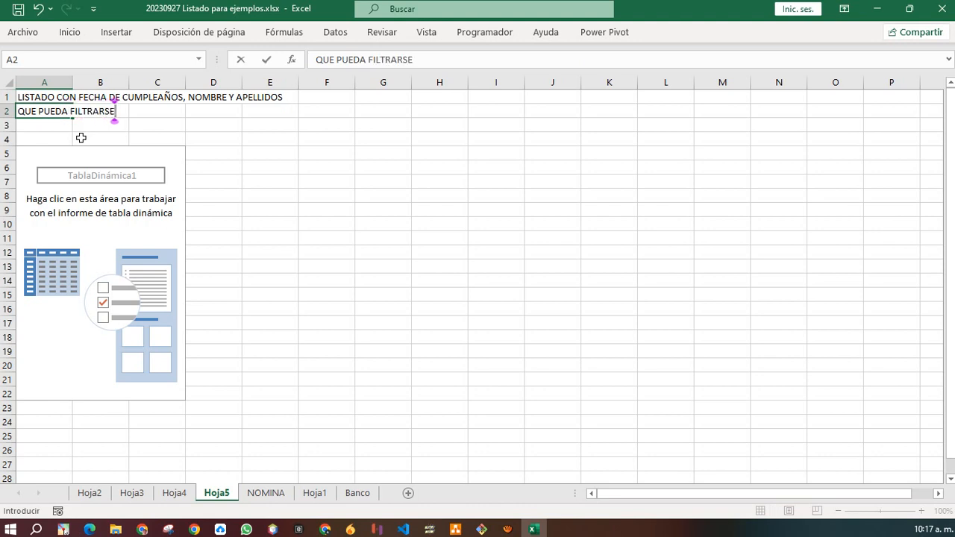
type(" POR M")
key("BackSpace")
type("POR M")
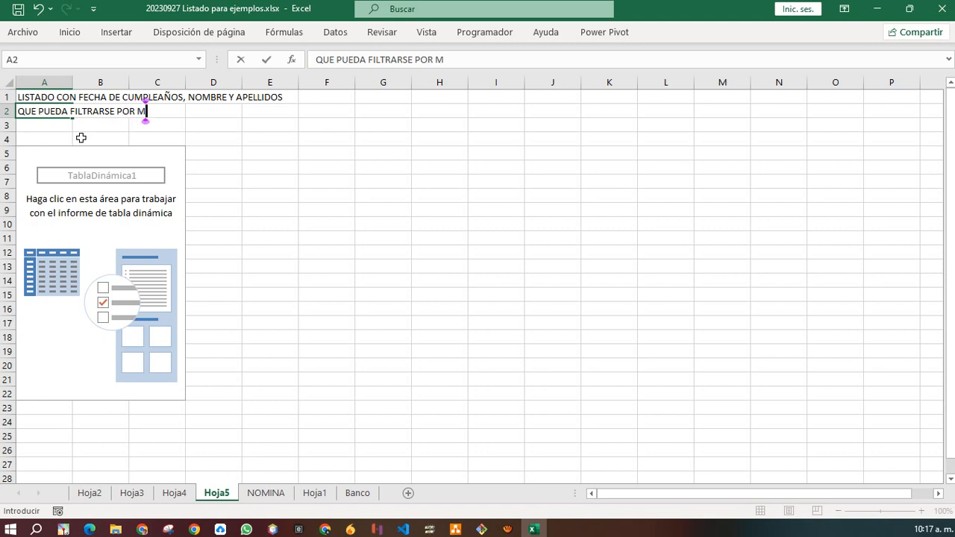
type("ES")
key("Up")
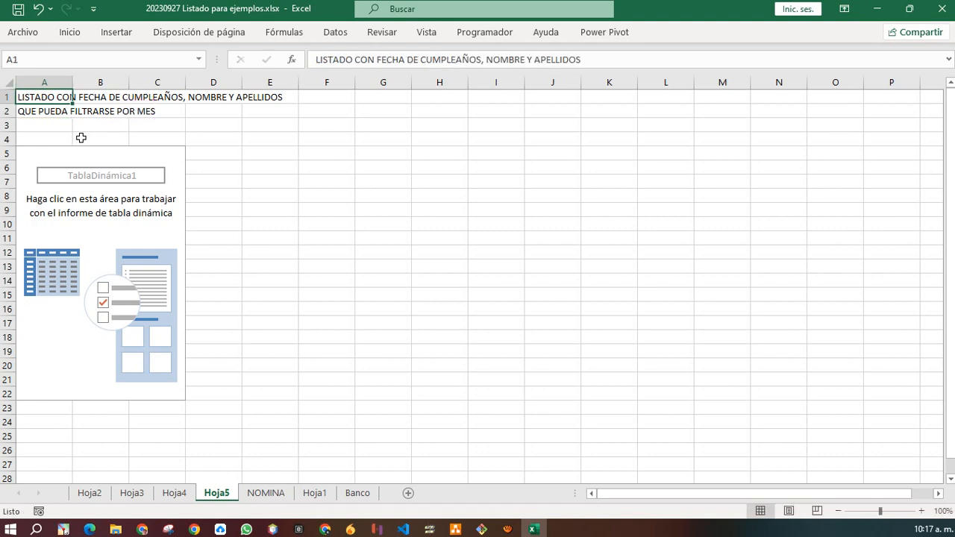
key("Down")
Bold the two titles in A1:A2 and select the pivot table to show its field list.
key("shift+Up")
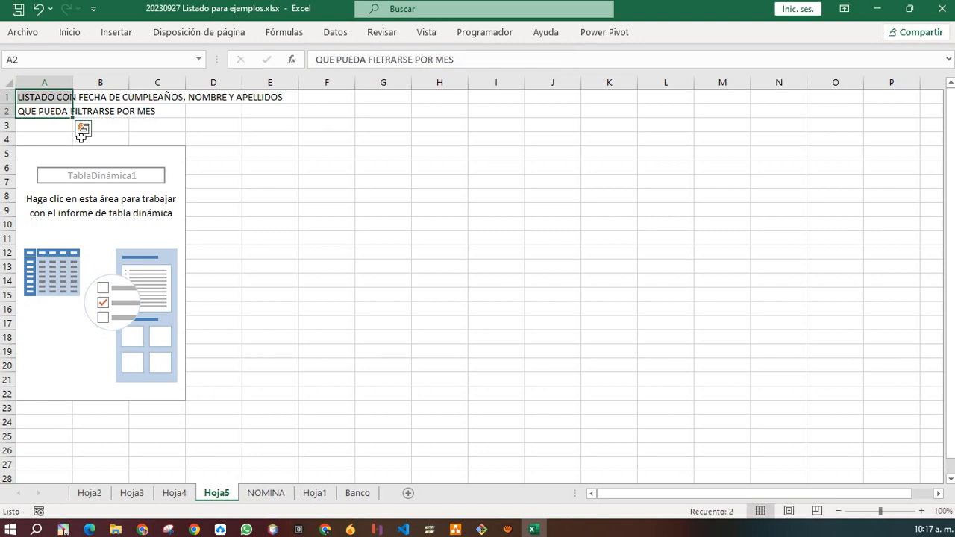
key("ctrl+n")
scroll(217, 130, "up", 5)
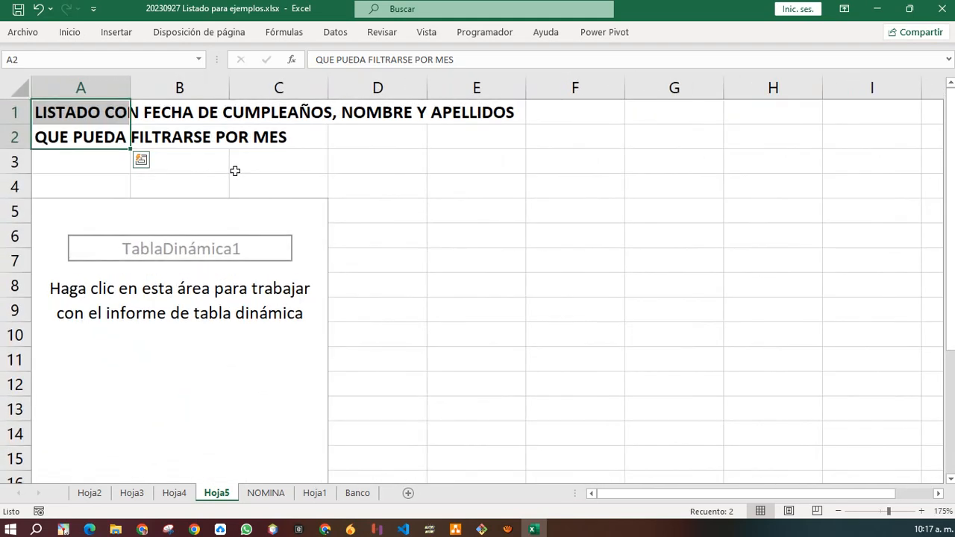
scroll(235, 171, "up", 2)
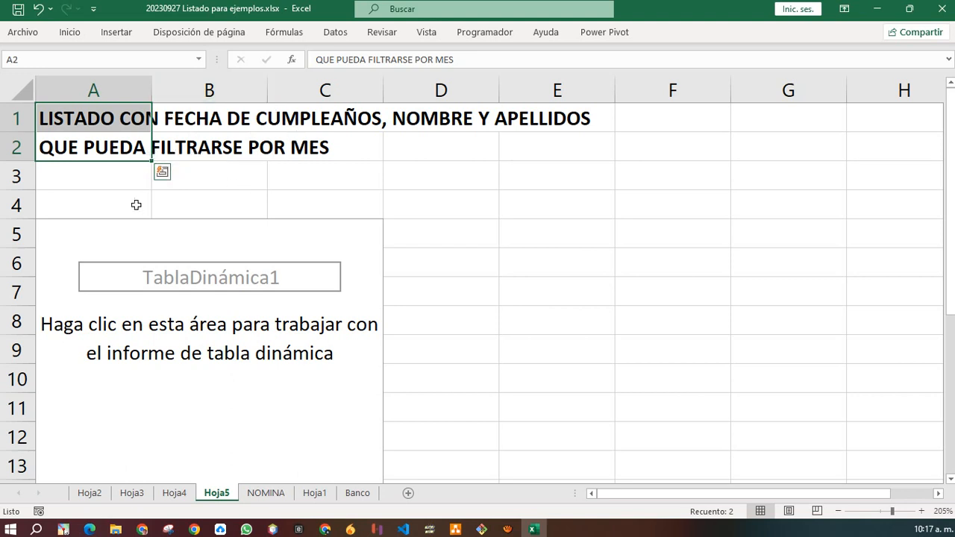
left_click(244, 319)
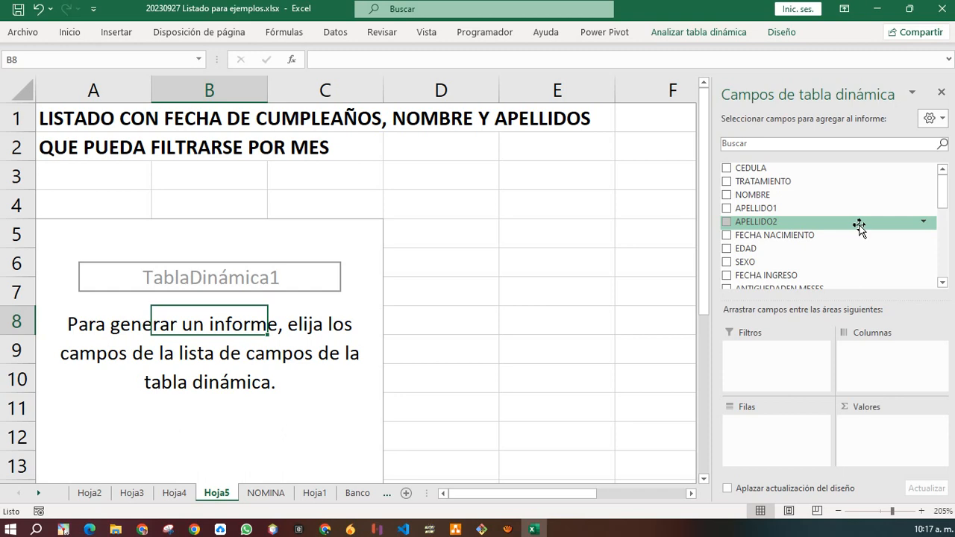
left_click(265, 494)
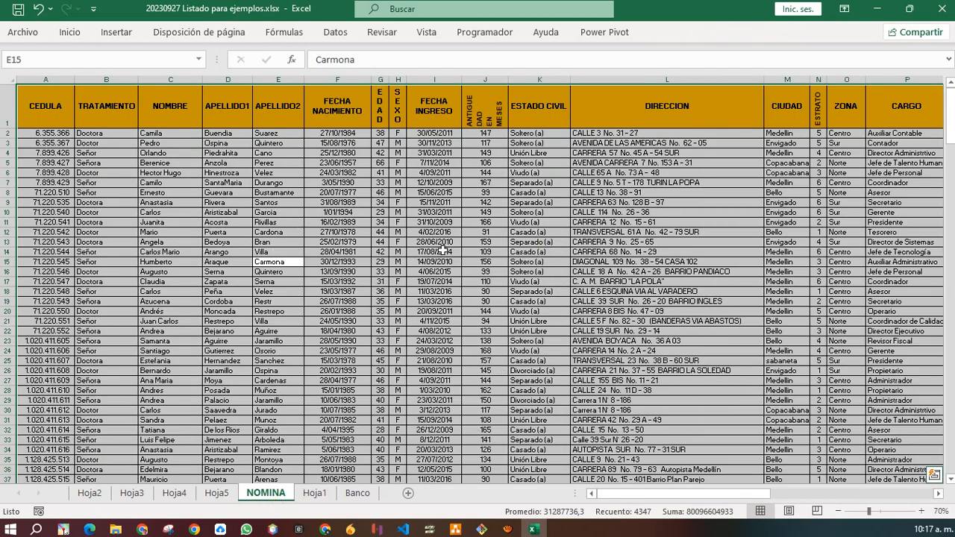
left_click(117, 32)
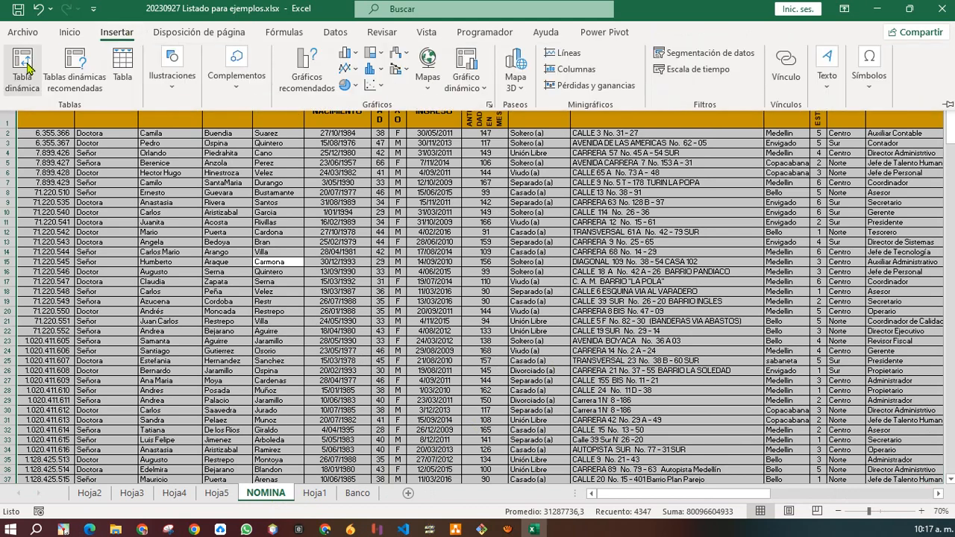
left_click(218, 496)
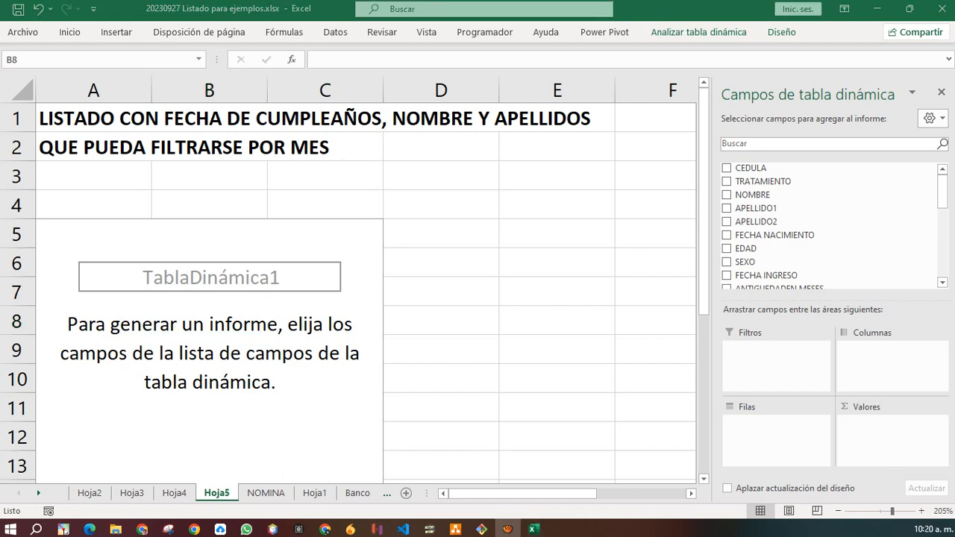
Add FECHA NACIMIENTO to the pivot rows, auto-grouped into Años and Trimestres.
left_click(203, 288)
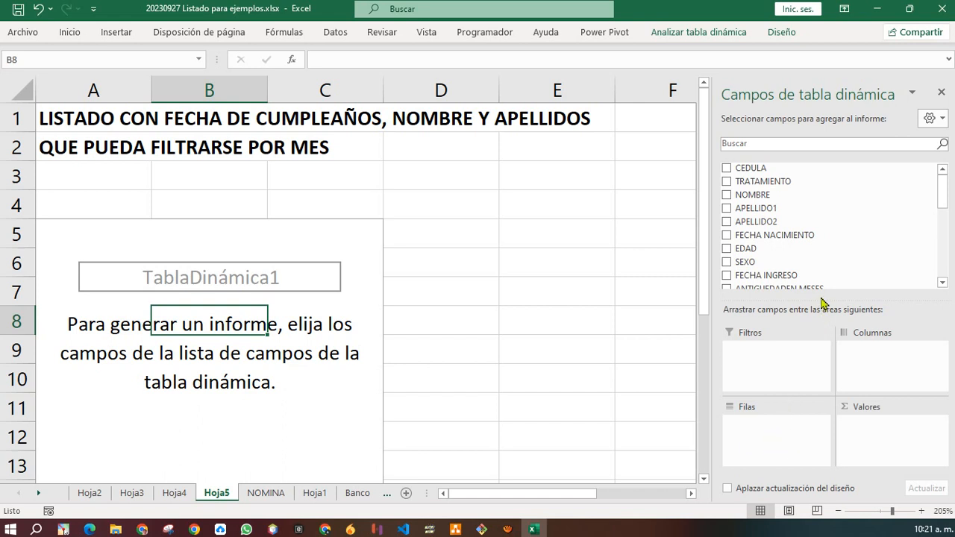
left_click_drag(823, 307, 813, 243)
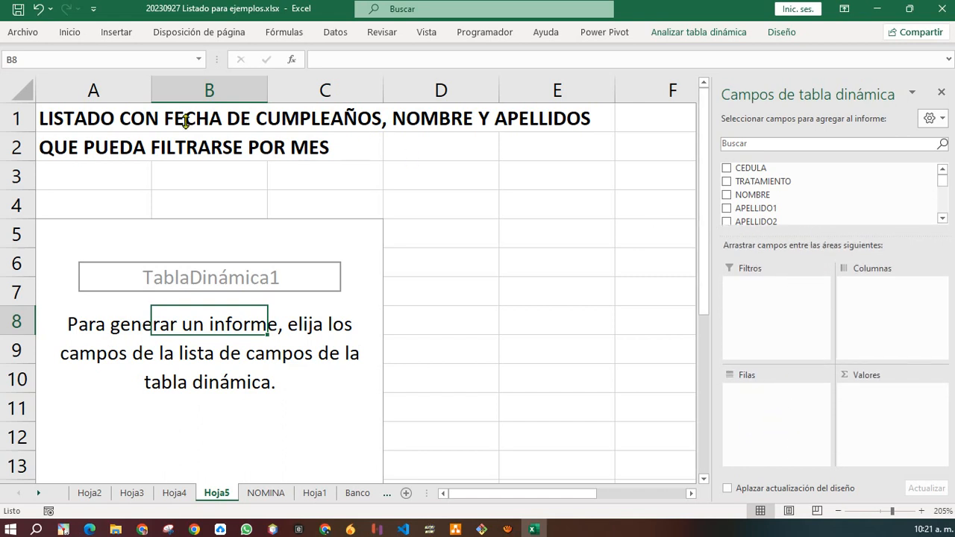
left_click(943, 220)
left_click(943, 221)
left_click(943, 221)
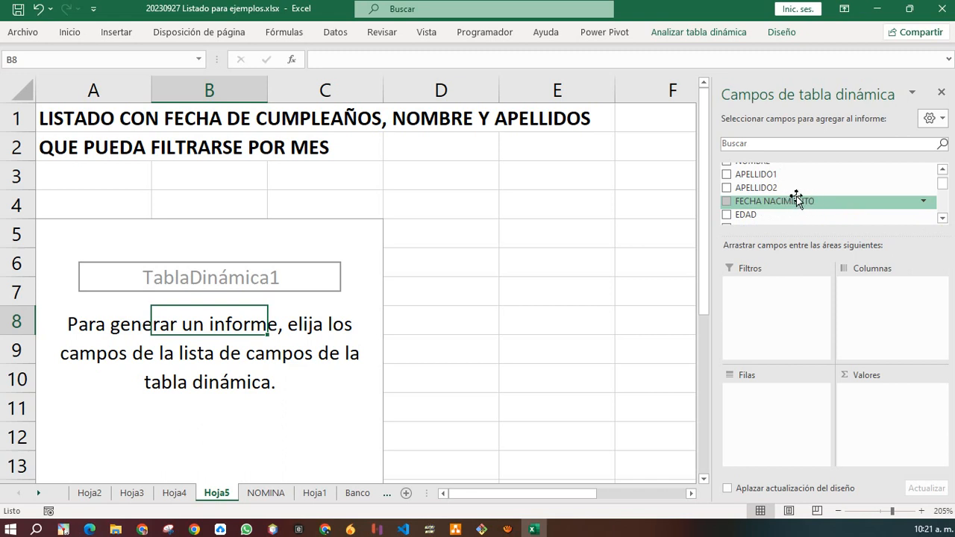
left_click_drag(800, 201, 791, 413)
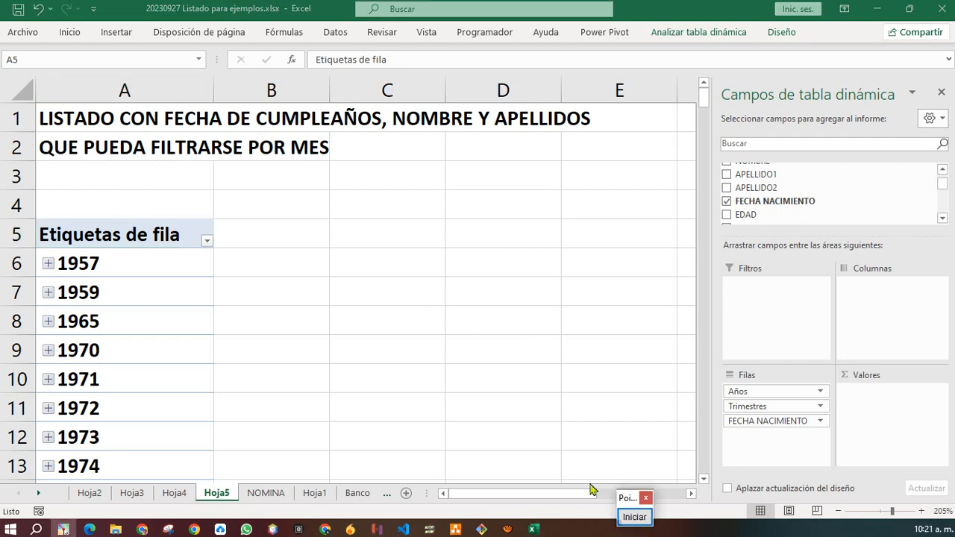
left_click_drag(629, 501, 915, 73)
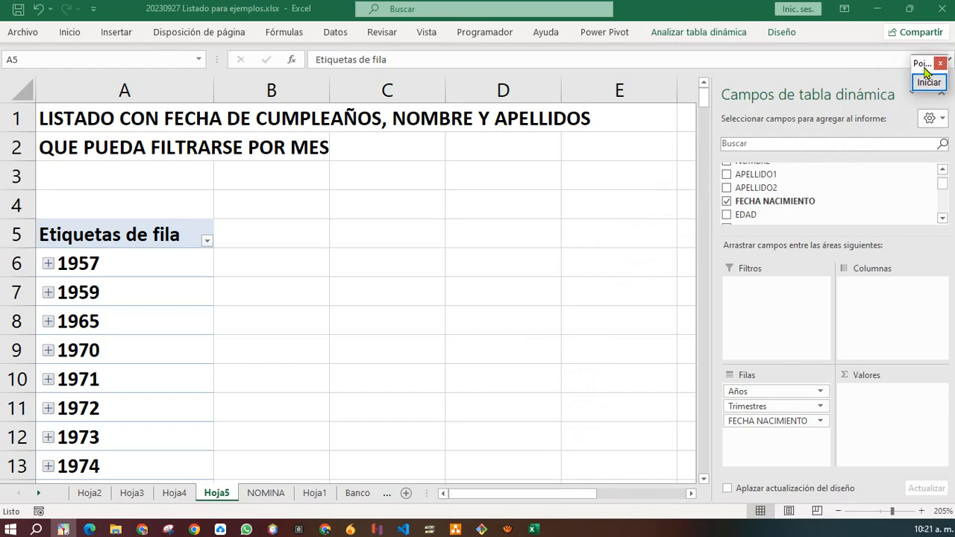
left_click(918, 87)
scroll(781, 422, "up", 2)
scroll(781, 425, "up", 1)
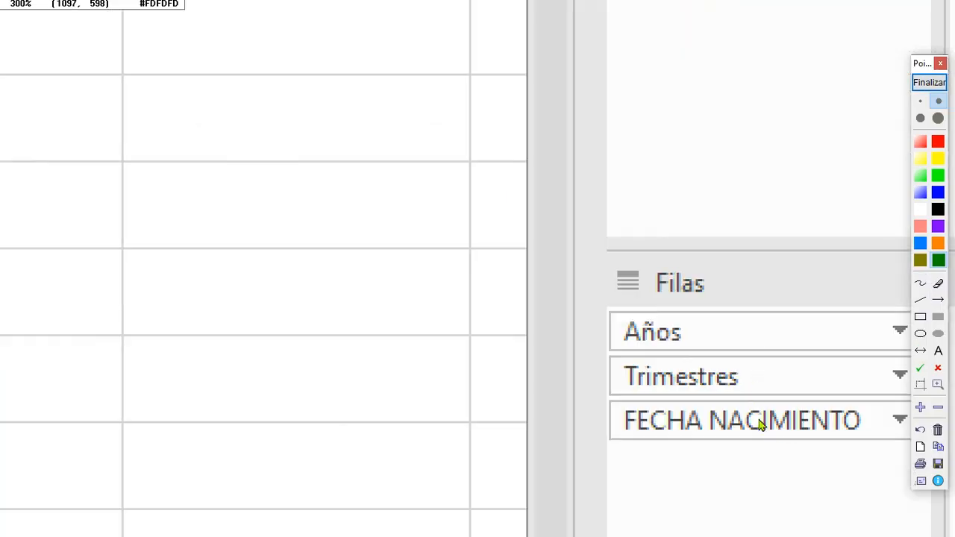
scroll(761, 422, "down", 2)
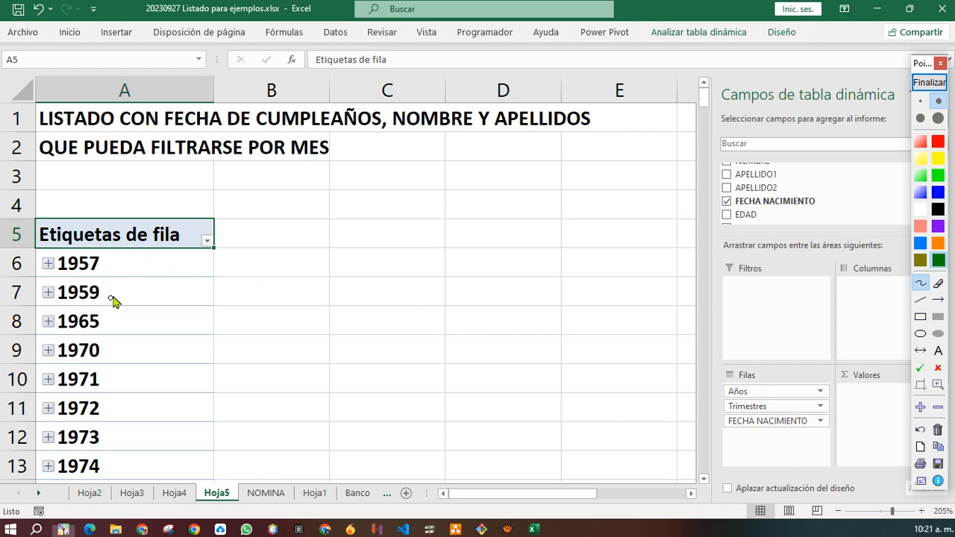
left_click(48, 265)
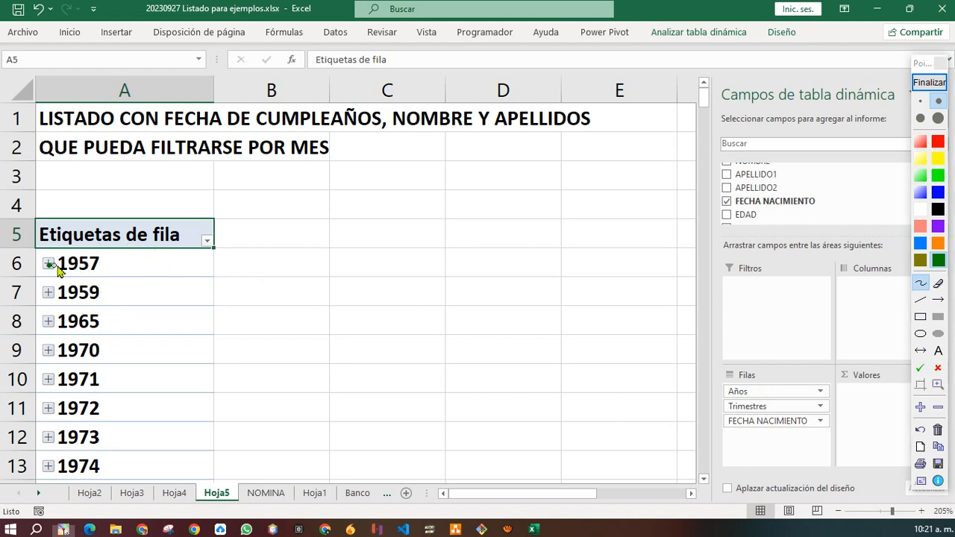
left_click(932, 84)
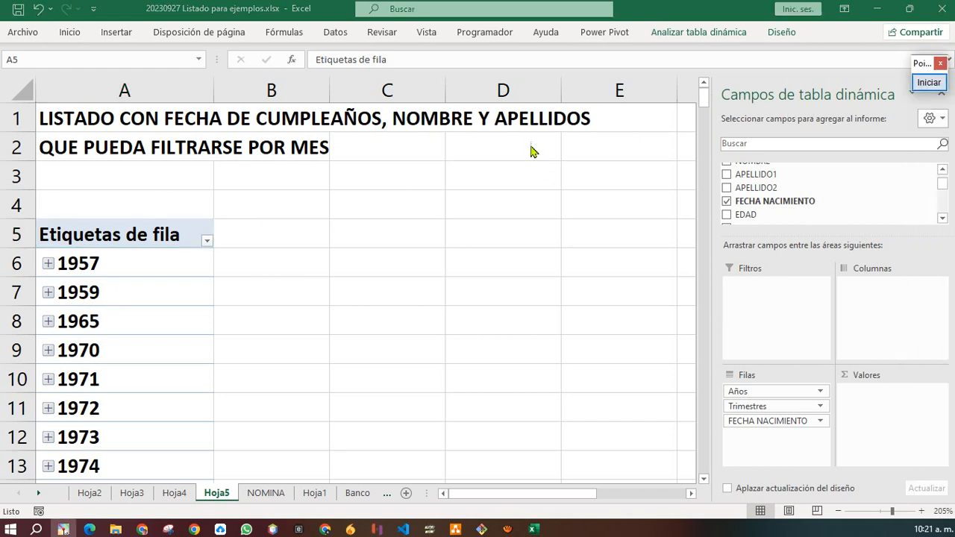
Expand 1957 and its second quarter, the 1959 year, and 1965 with its first quarter.
left_click(47, 264)
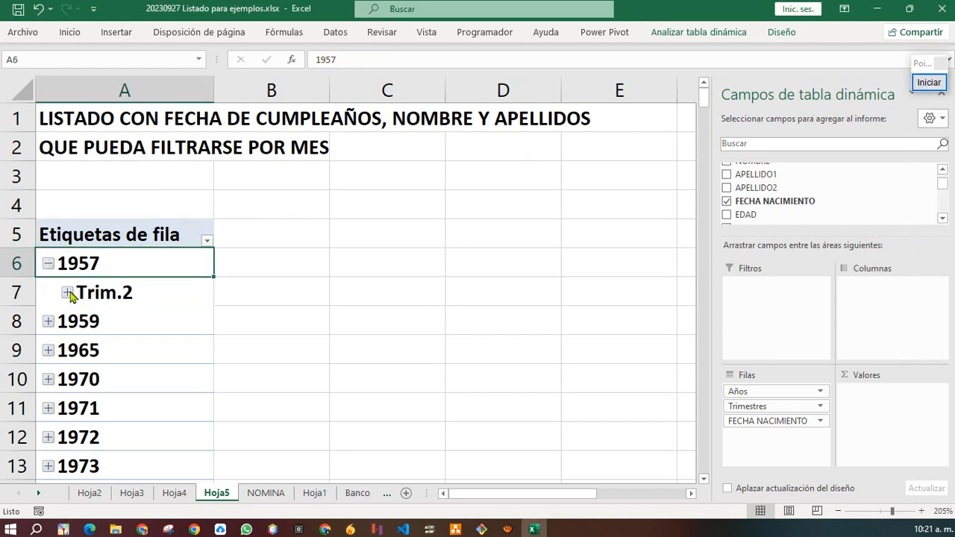
left_click(67, 293)
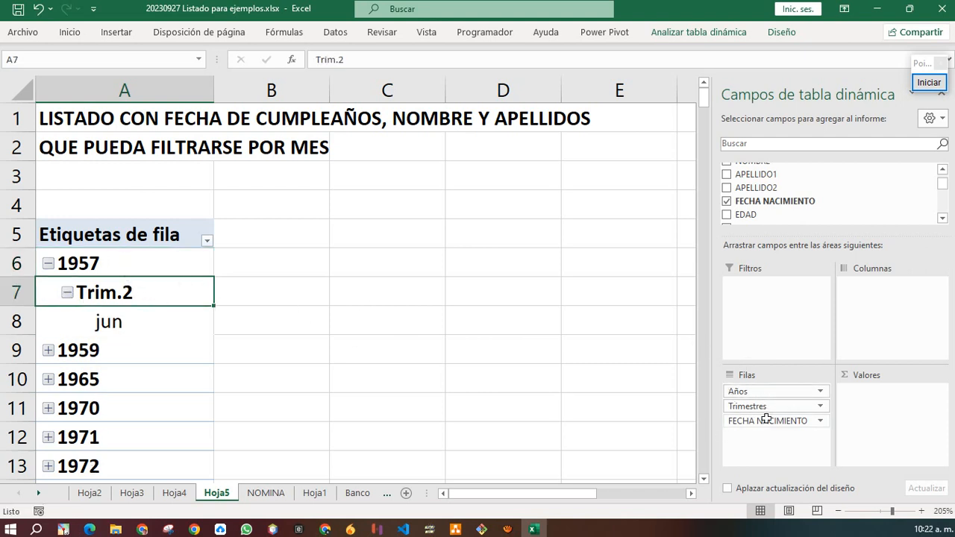
left_click(112, 327)
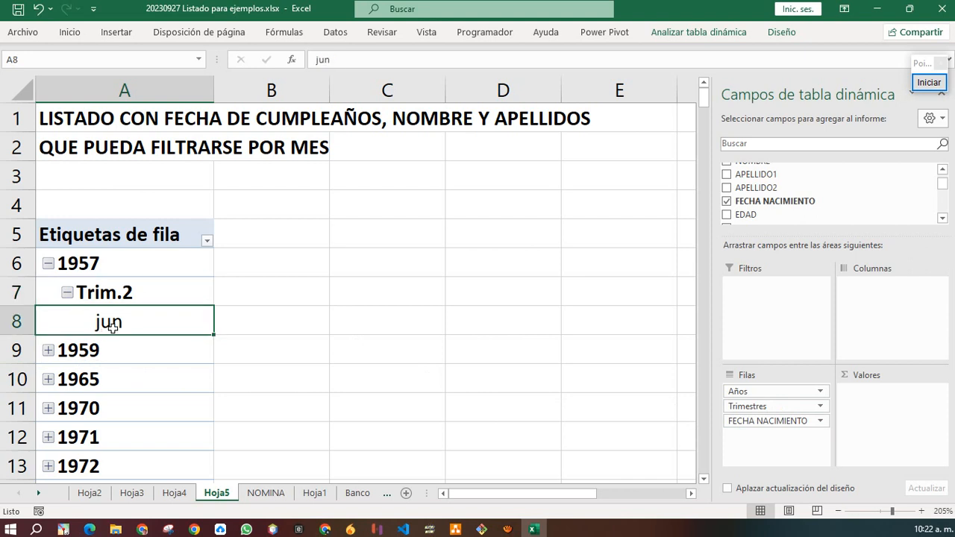
left_click(48, 350)
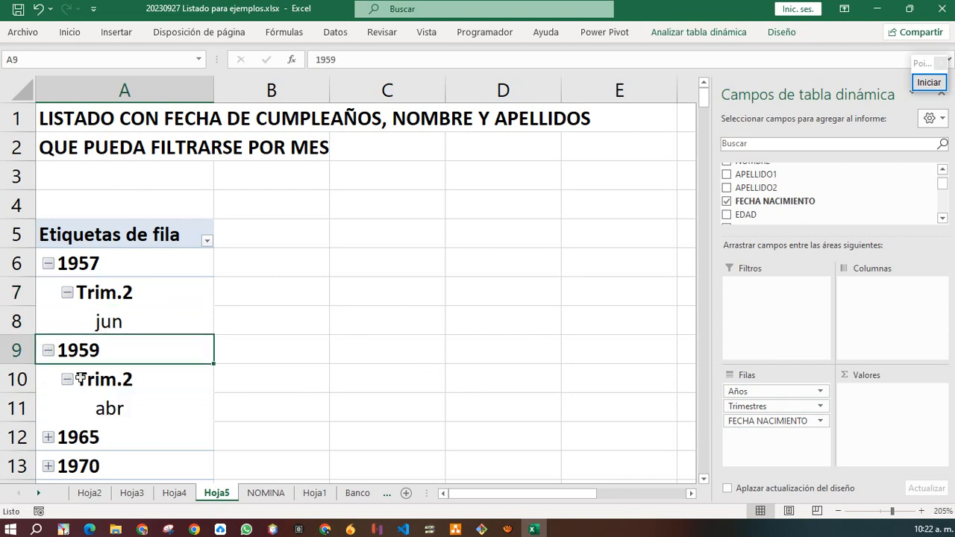
left_click(48, 438)
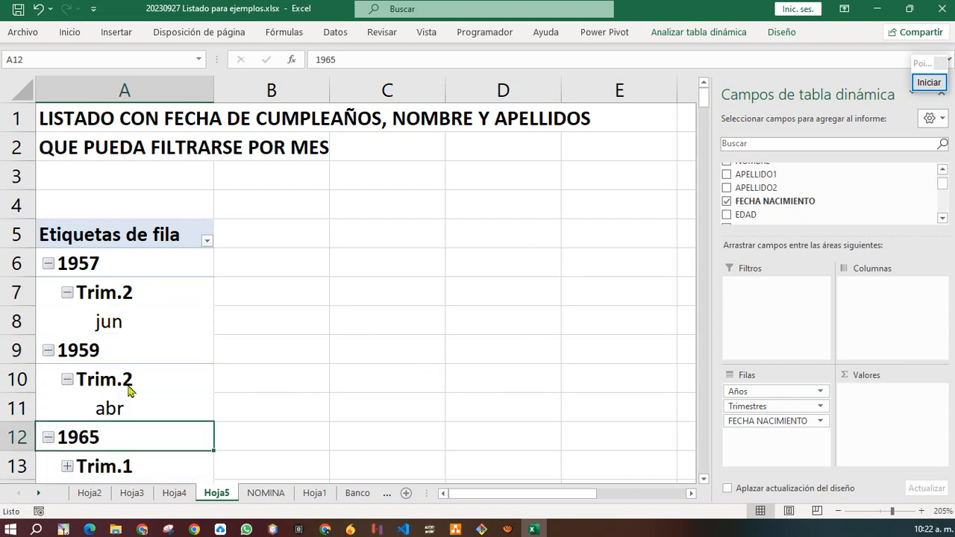
scroll(128, 390, "down", 3)
left_click(68, 205)
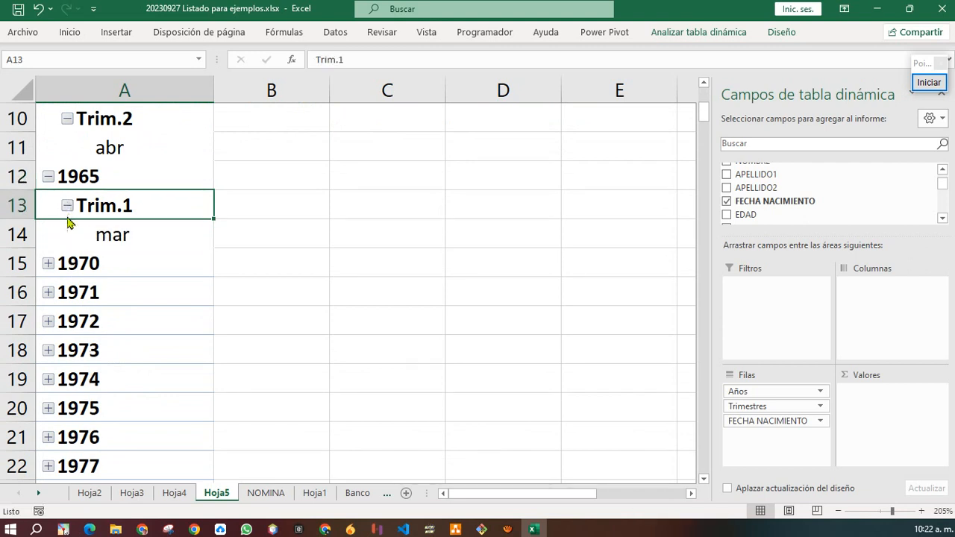
Expand 1970 with its third quarter, 1971, and 1972 with its fourth quarter.
left_click(47, 263)
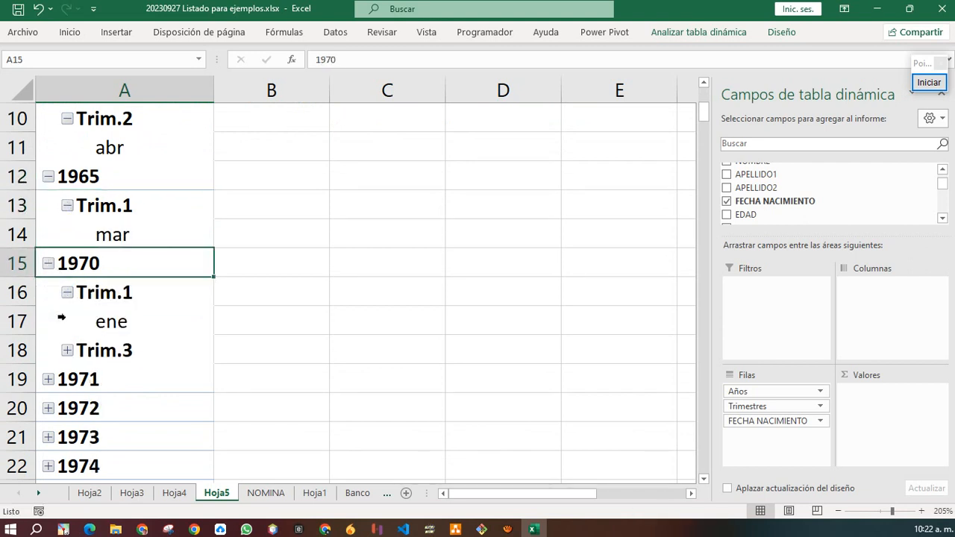
left_click(67, 350)
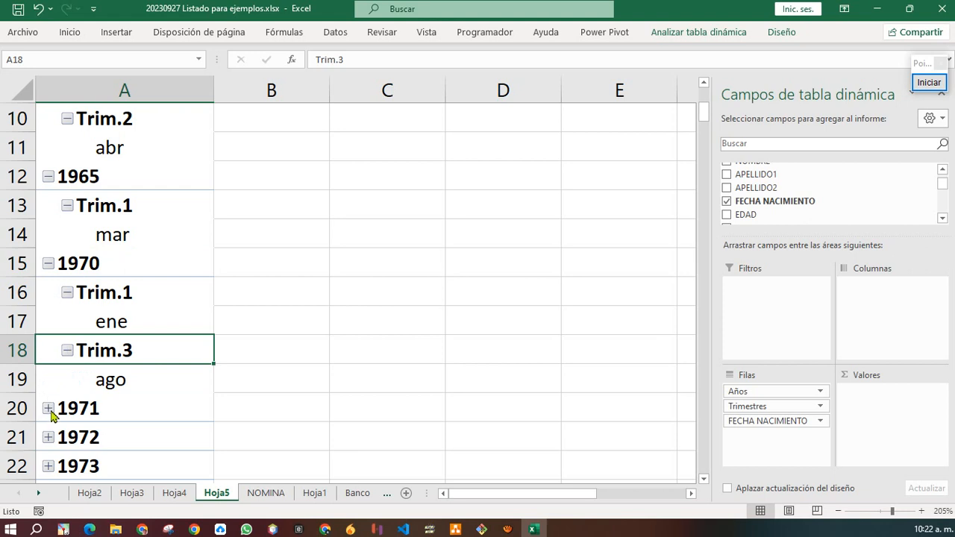
left_click(47, 408)
scroll(183, 432, "down", 2)
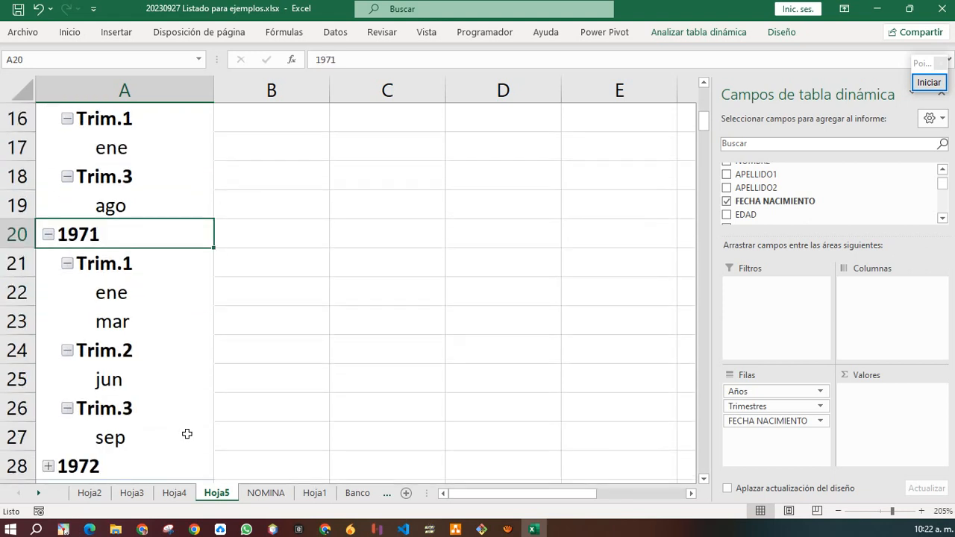
scroll(113, 419, "down", 1)
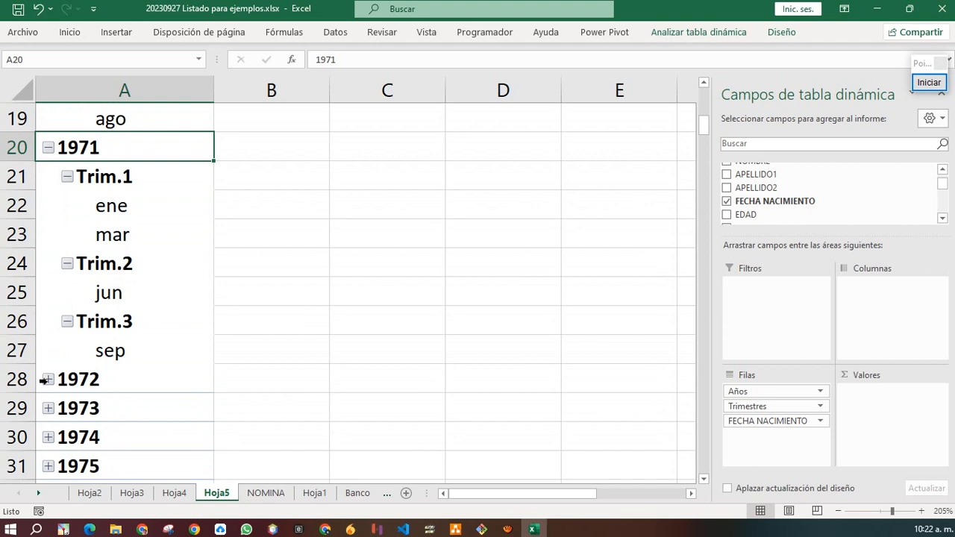
left_click(44, 380)
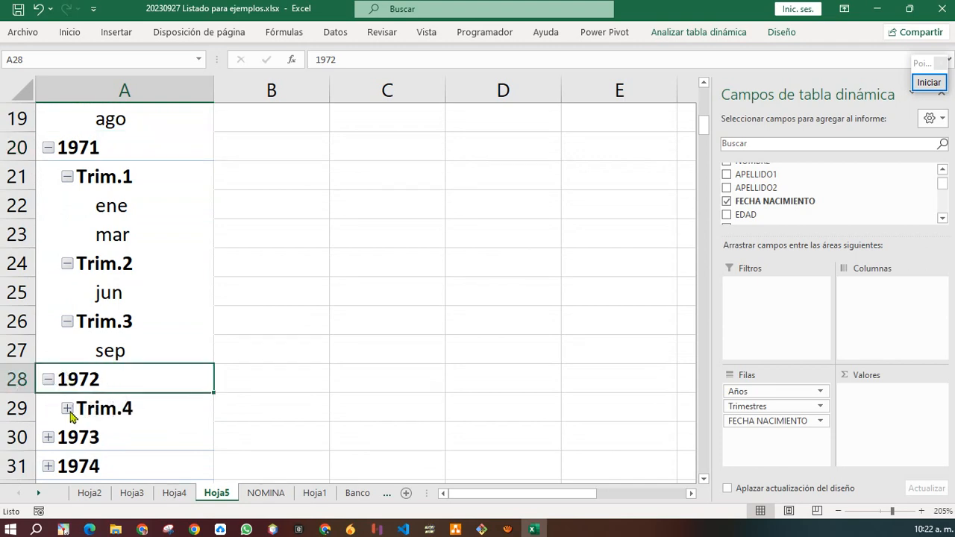
left_click(68, 410)
scroll(112, 433, "down", 2)
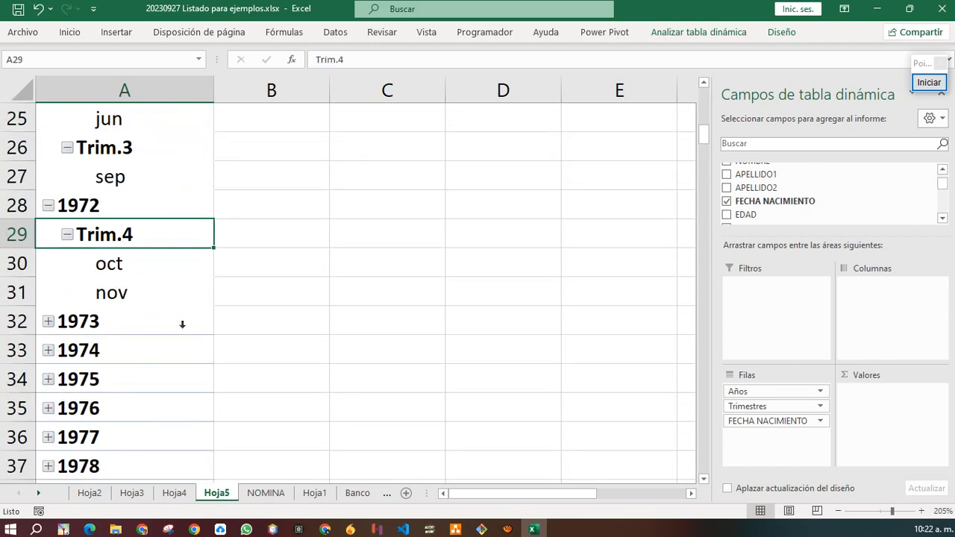
scroll(176, 324, "up", 8)
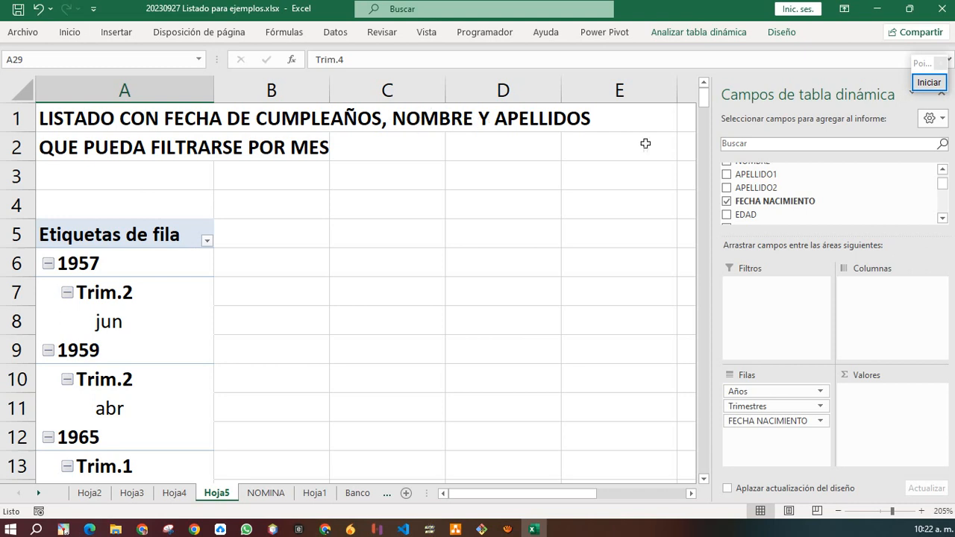
Add NOMBRE to the pivot rows below FECHA NACIMIENTO.
left_click(943, 170)
left_click(943, 170)
left_click_drag(752, 183, 765, 444)
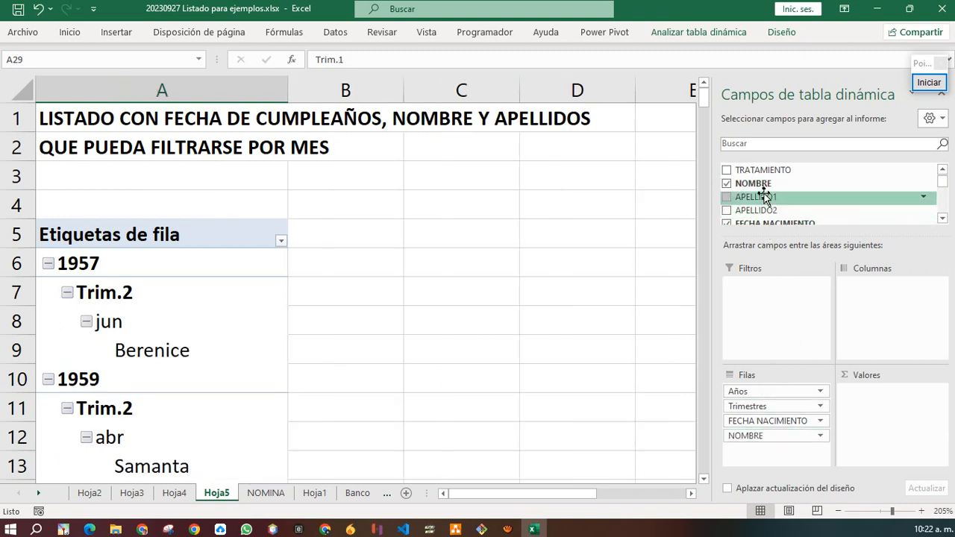
Add APELLIDO1 beneath NOMBRE in the pivot rows and check the year, quarter, month, name and surname cells.
left_click_drag(761, 197, 781, 457)
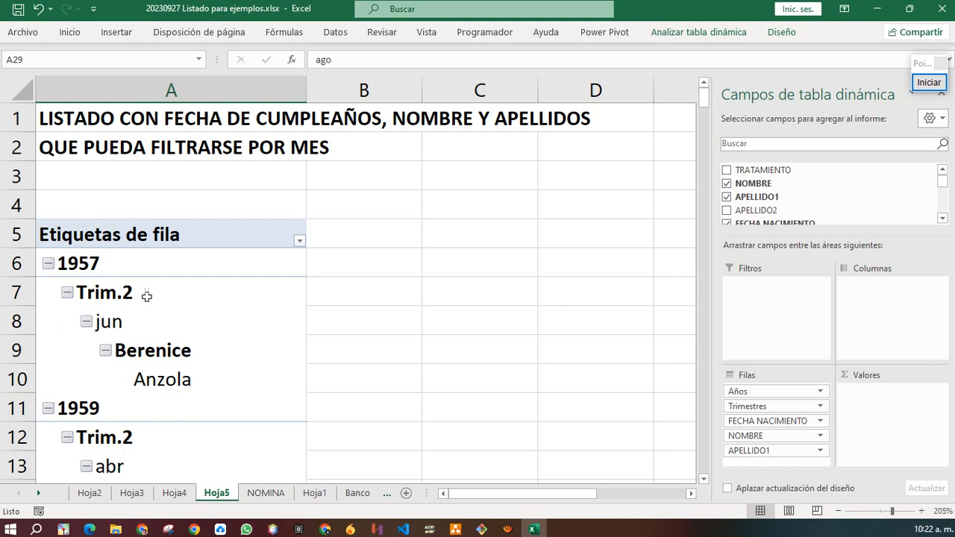
left_click(87, 234)
left_click(165, 382)
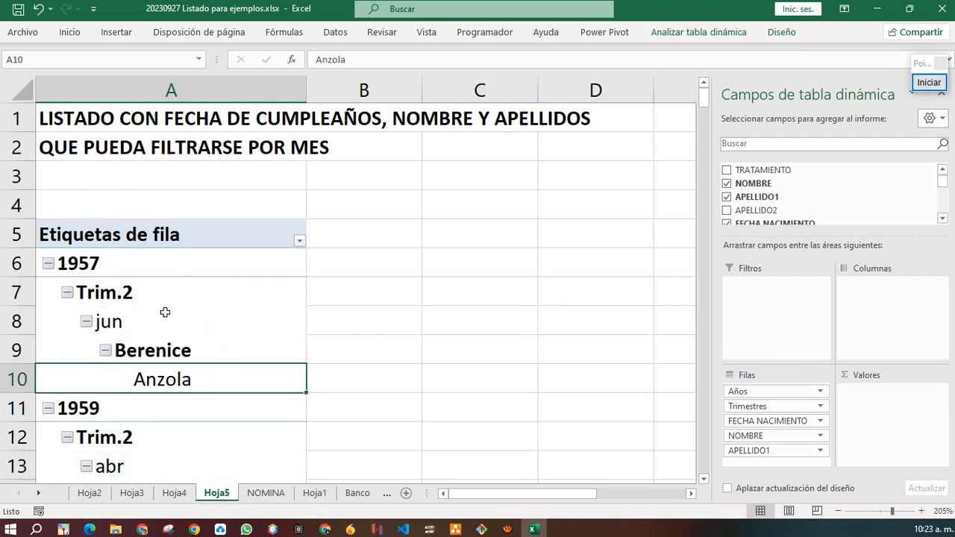
left_click(122, 268)
left_click(167, 302)
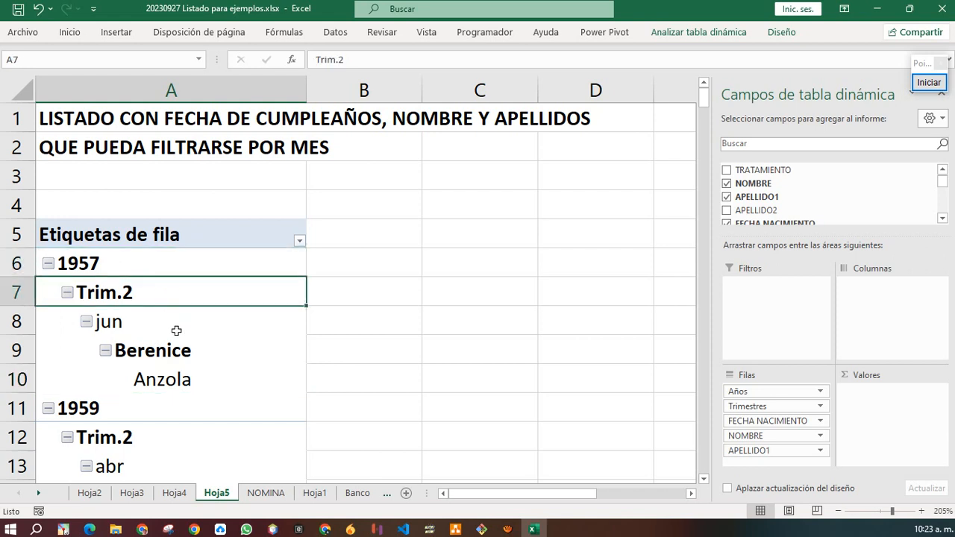
left_click(176, 331)
left_click(191, 352)
left_click(205, 385)
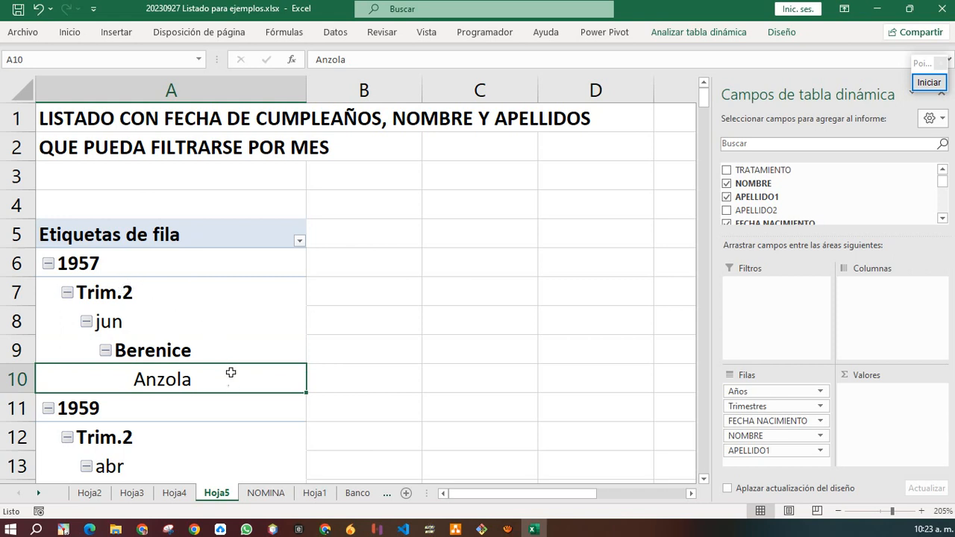
Select the 1957 row across columns A to D to review the layout.
left_click(171, 261)
left_click_drag(171, 261, 557, 254)
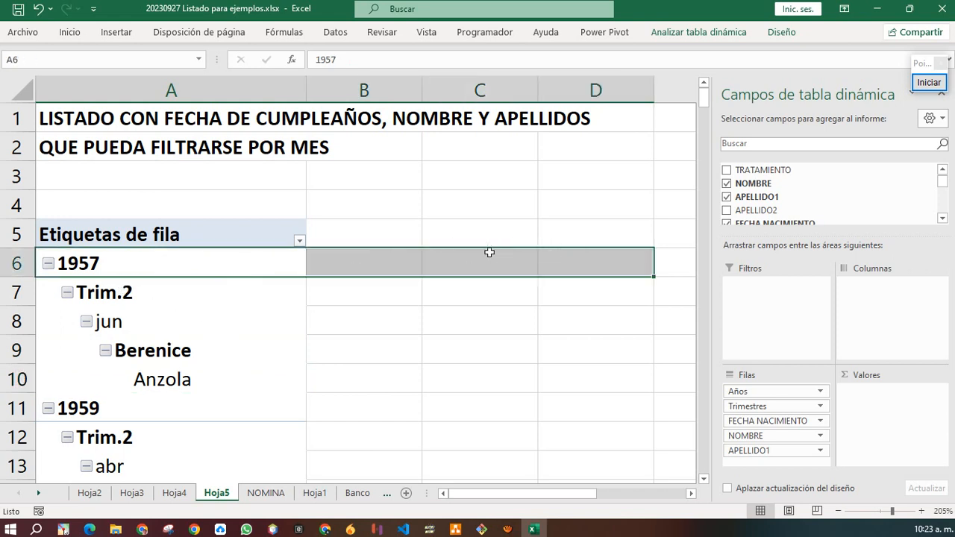
left_click(113, 263)
left_click_drag(113, 263, 589, 259)
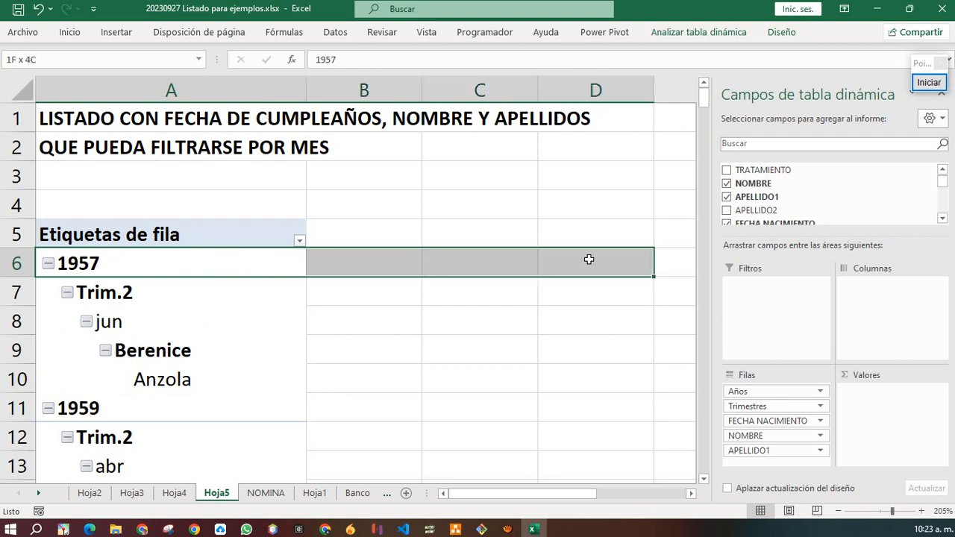
left_click(149, 302)
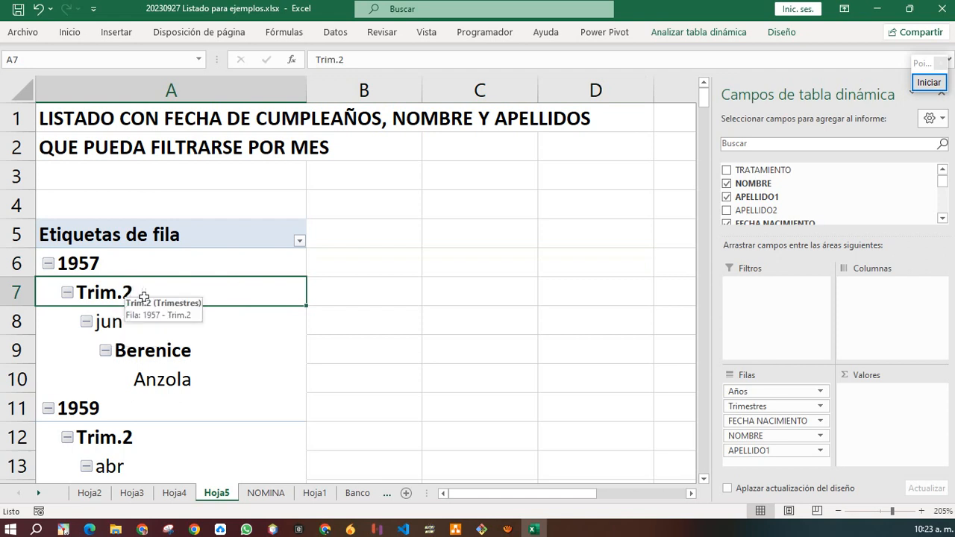
Pin the Diseño ribbon and set the pivot's report layout to Mostrar en formato tabular.
left_click(783, 34)
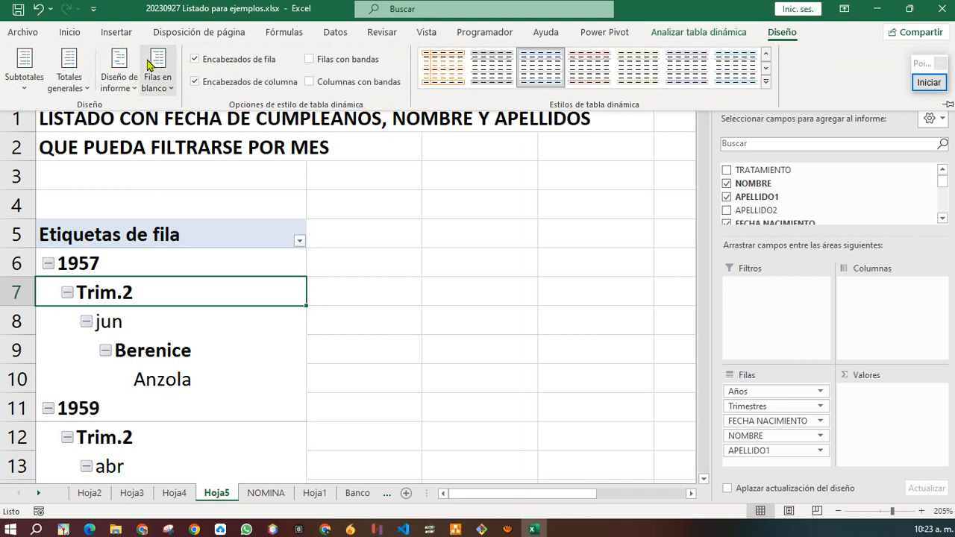
left_click(165, 269)
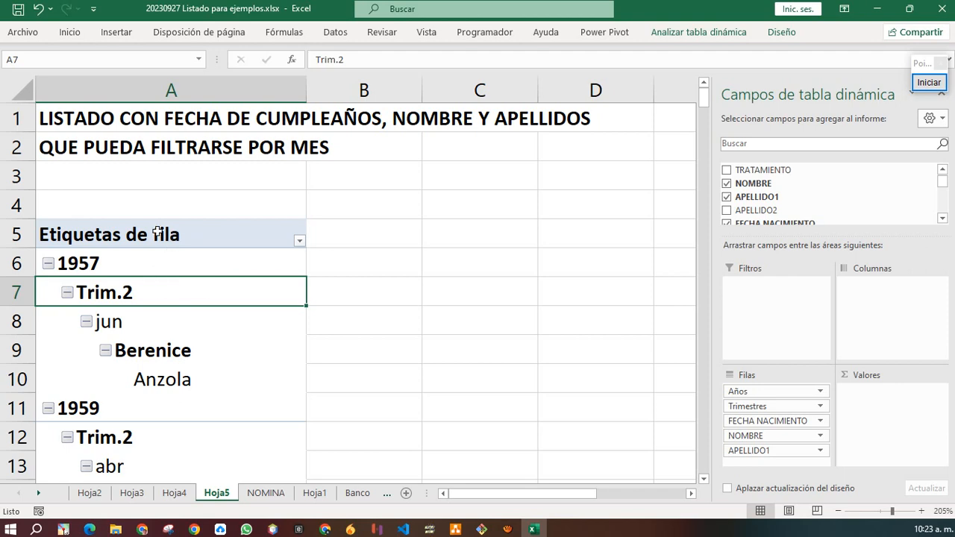
double_click(780, 33)
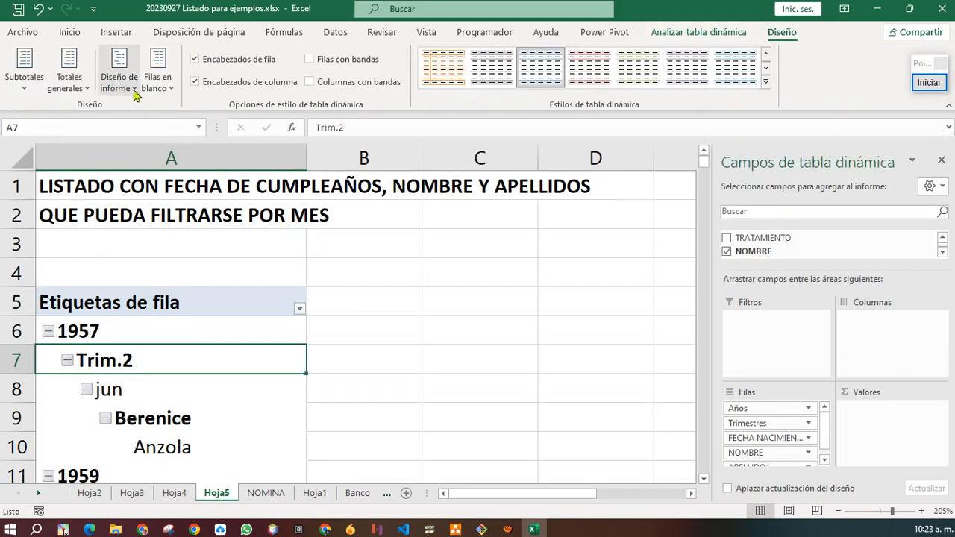
left_click(118, 84)
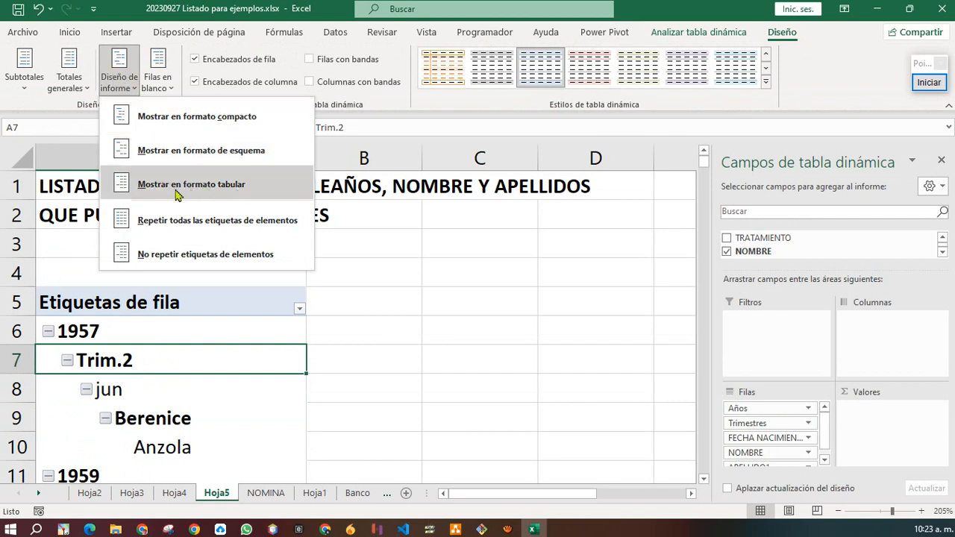
left_click(236, 185)
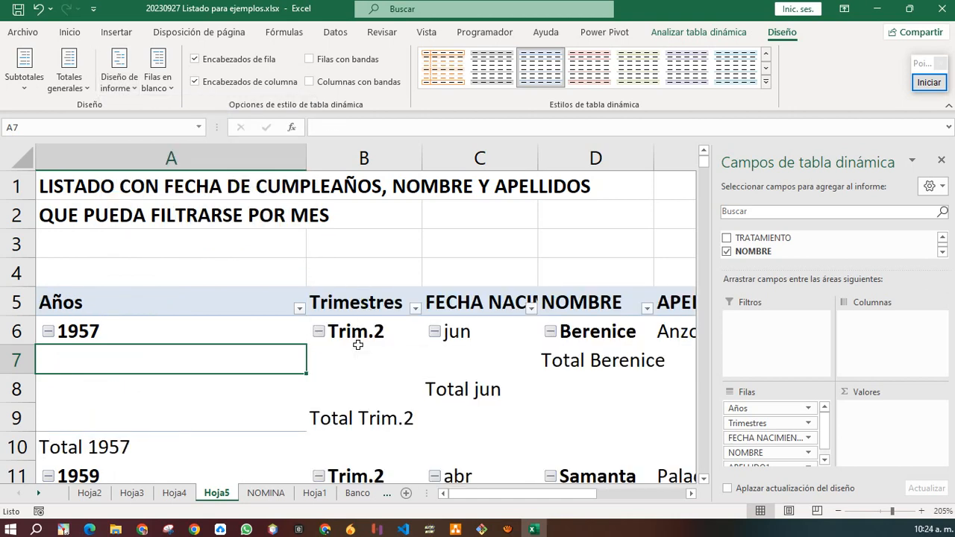
scroll(358, 345, "down", 3, "ctrl")
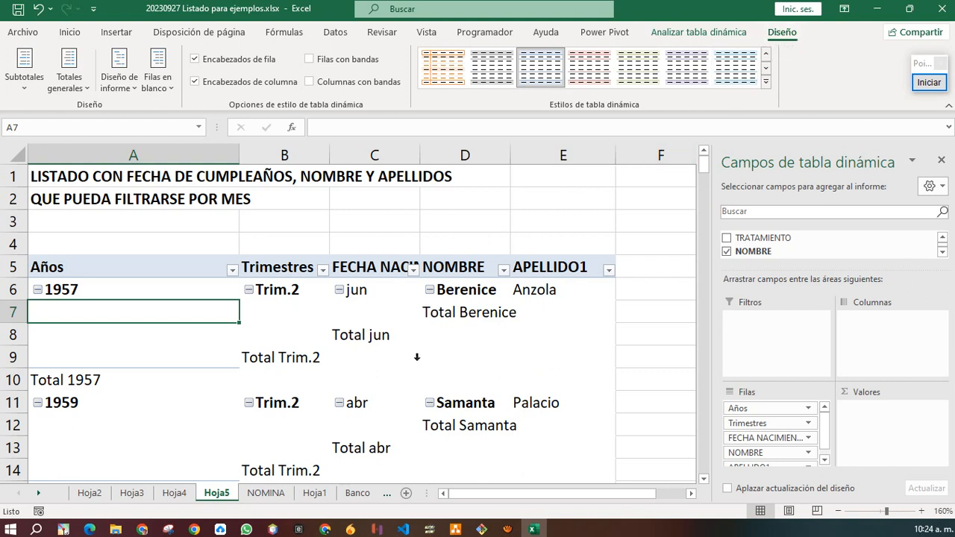
left_click(121, 79)
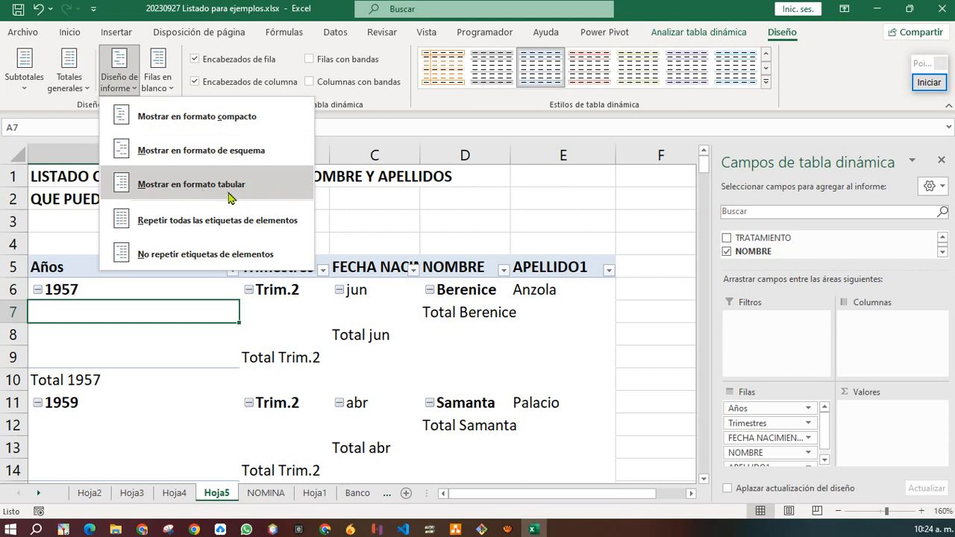
left_click(352, 358)
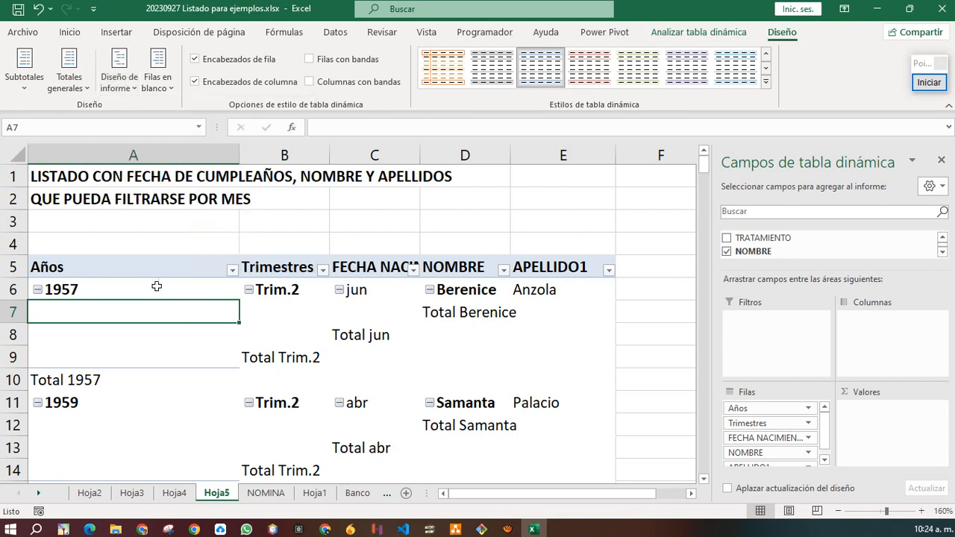
left_click_drag(157, 286, 540, 287)
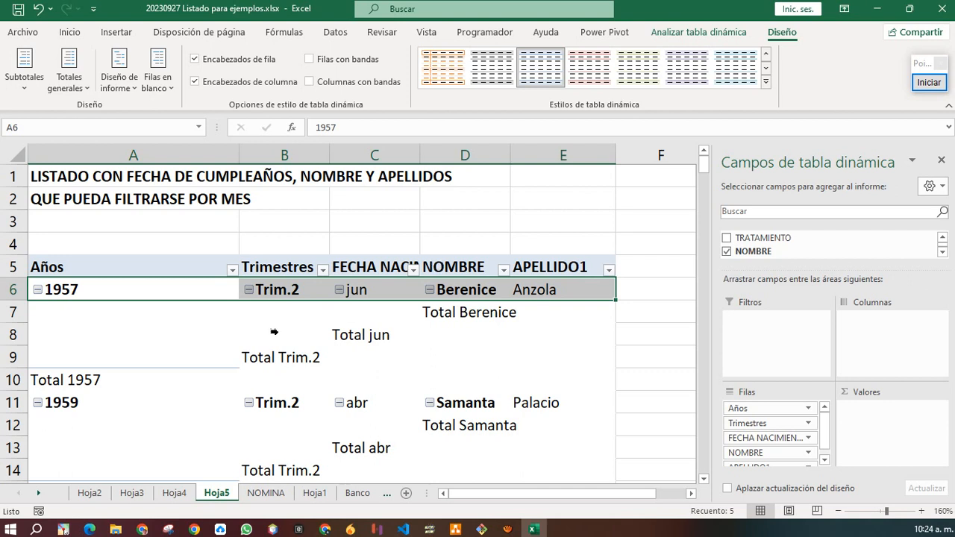
left_click(486, 309)
left_click(371, 342)
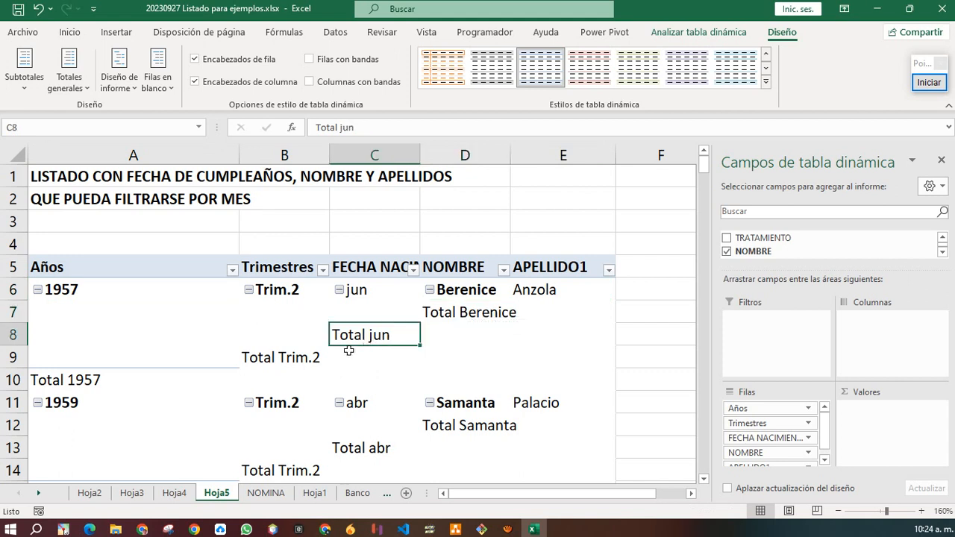
left_click(294, 359)
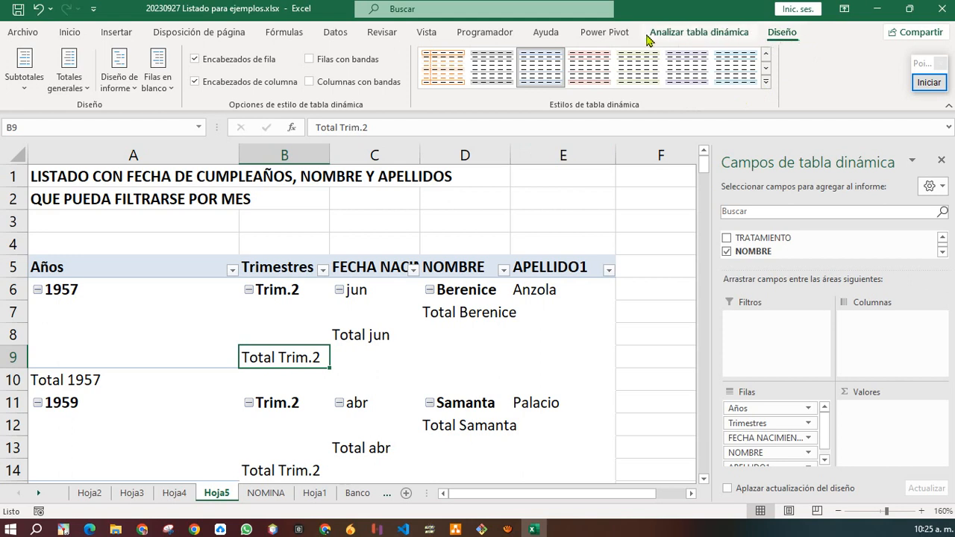
left_click(28, 84)
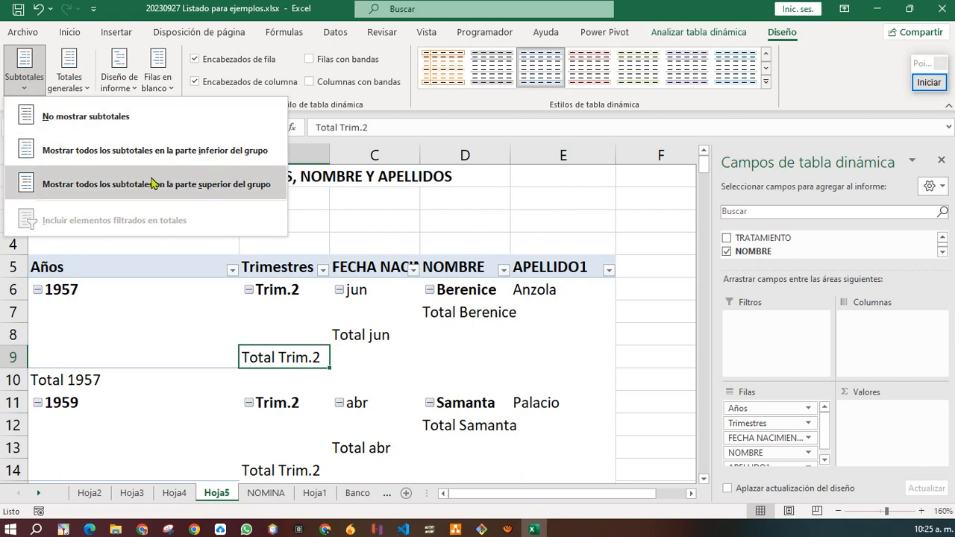
left_click(96, 123)
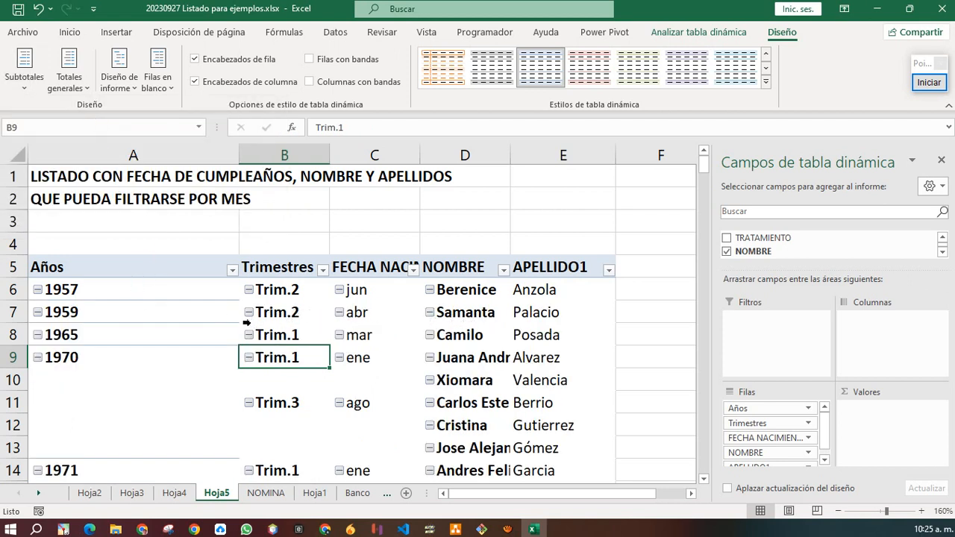
scroll(292, 322, "down", 1)
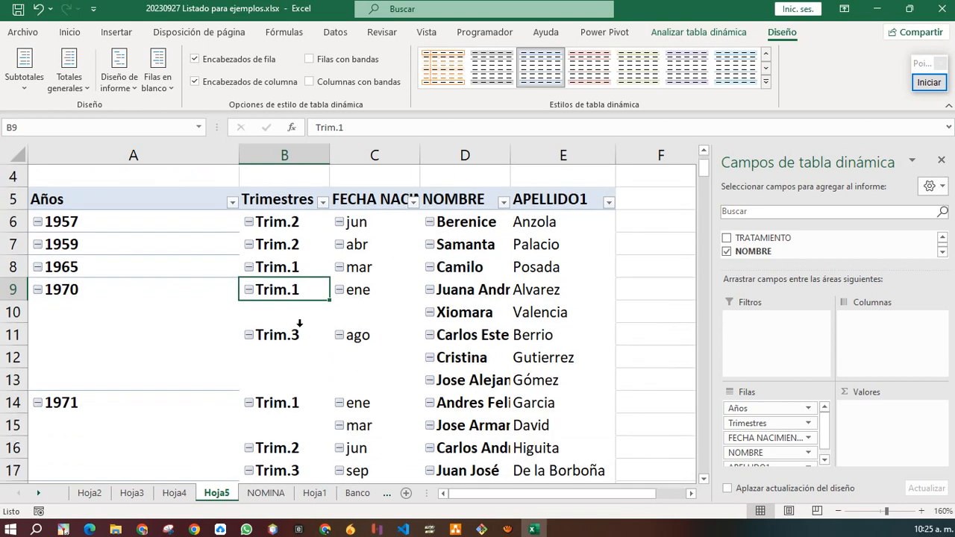
left_click(66, 312)
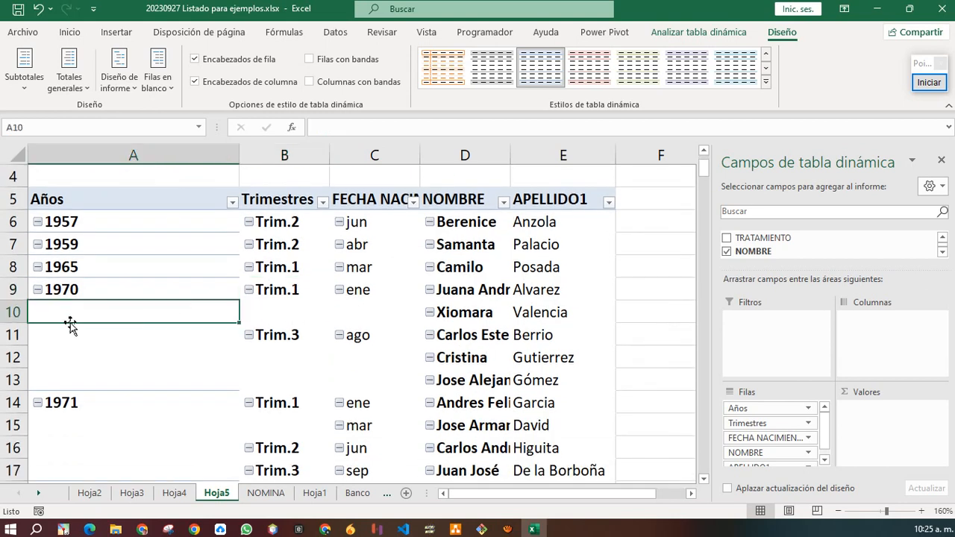
left_click(71, 335)
left_click(76, 358)
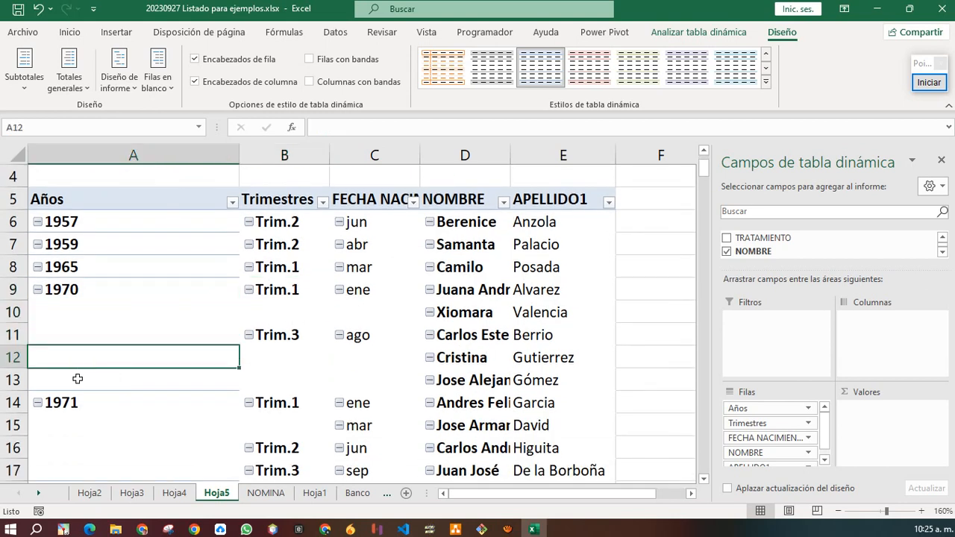
left_click(77, 380)
left_click(275, 357)
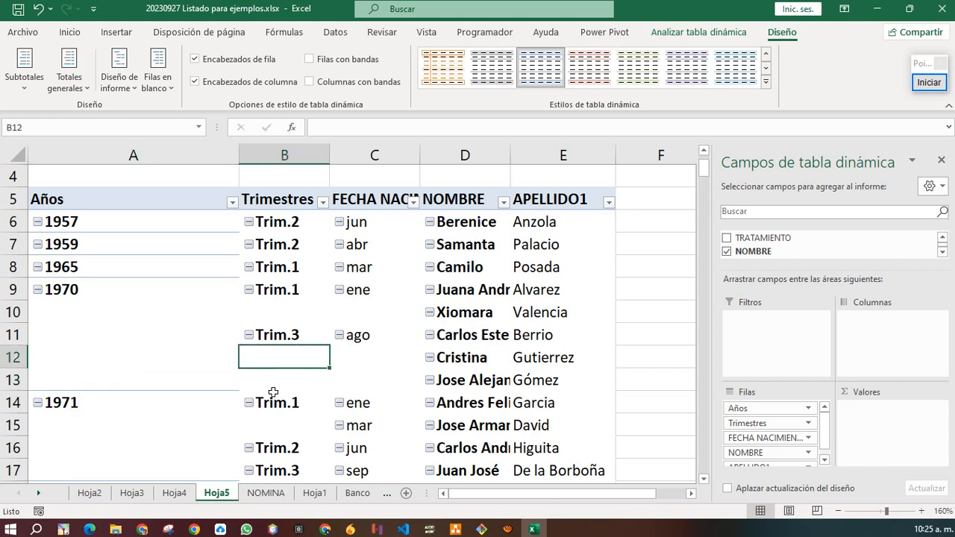
left_click(274, 393)
left_click(82, 347)
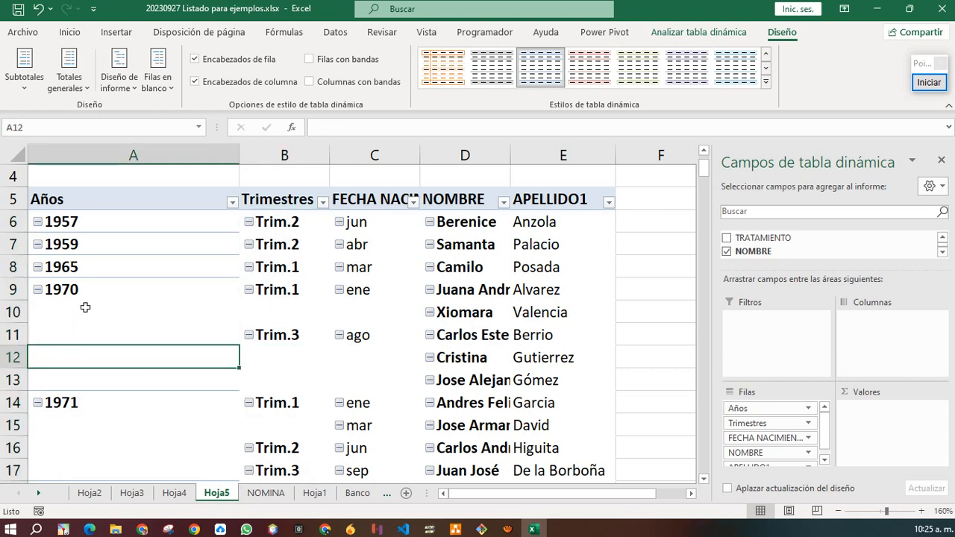
left_click_drag(85, 307, 94, 373)
left_click(252, 311)
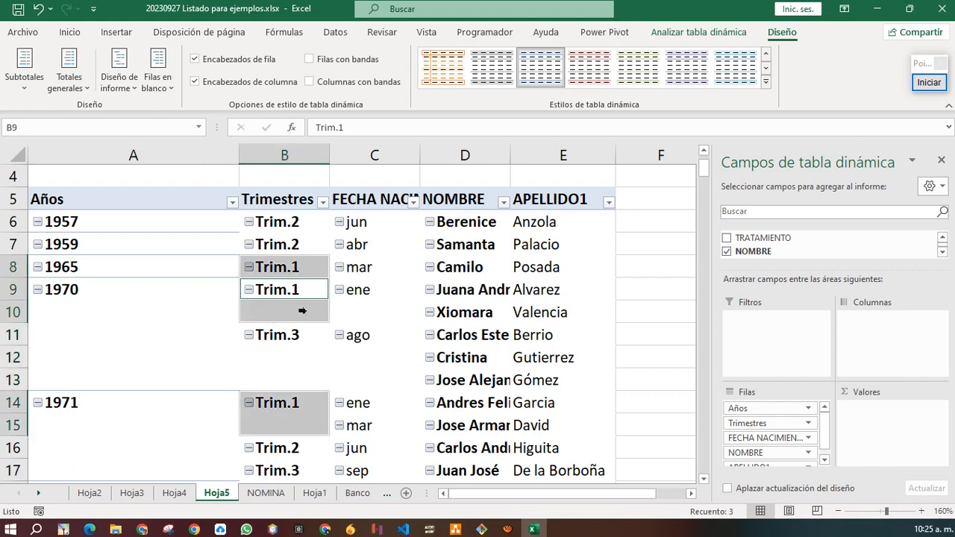
left_click(337, 317)
left_click(126, 330)
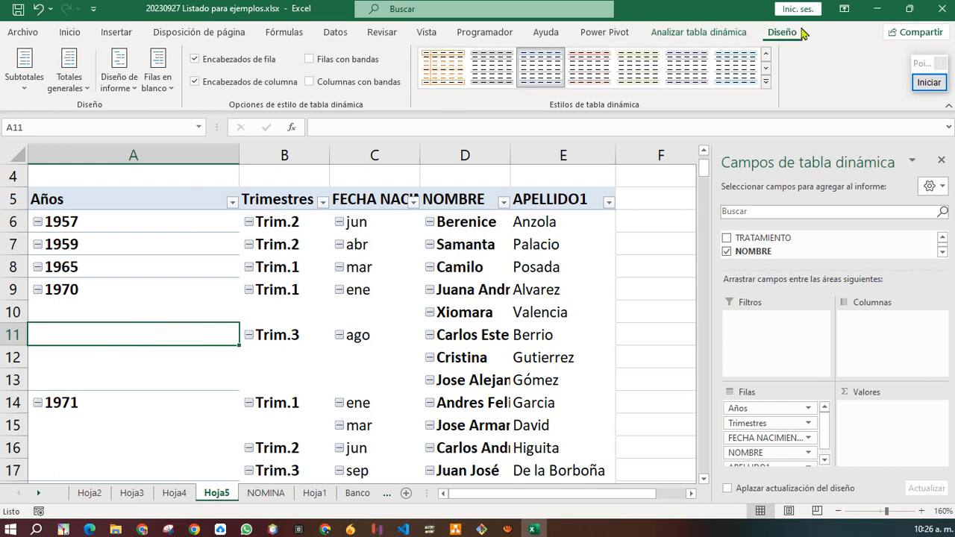
Apply Repetir todas las etiquetas de elementos so year, quarter and month labels fill every row.
left_click(125, 88)
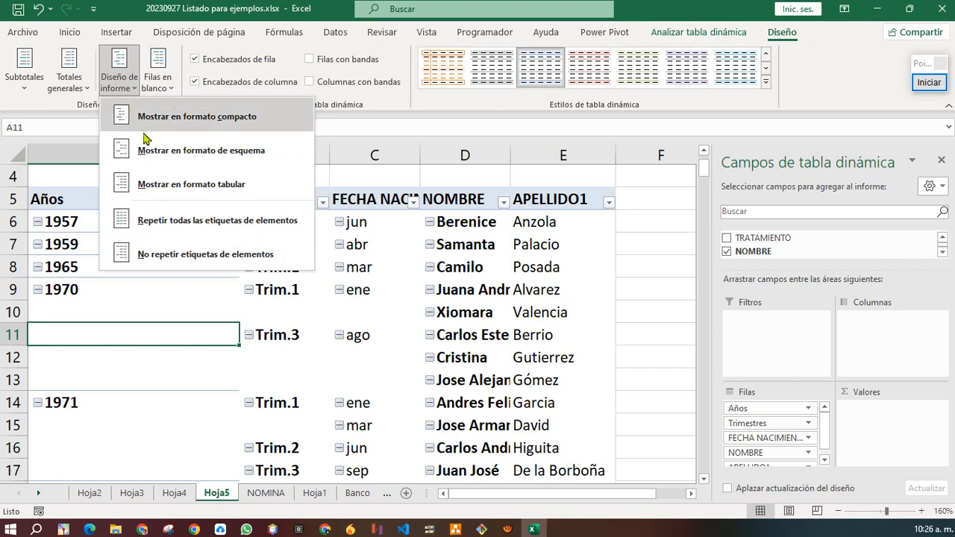
left_click(215, 227)
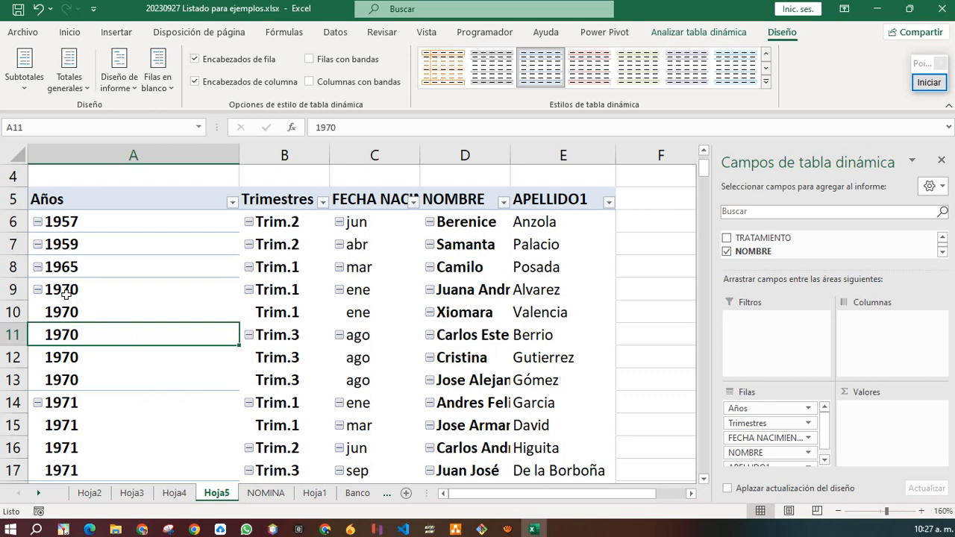
left_click(37, 268)
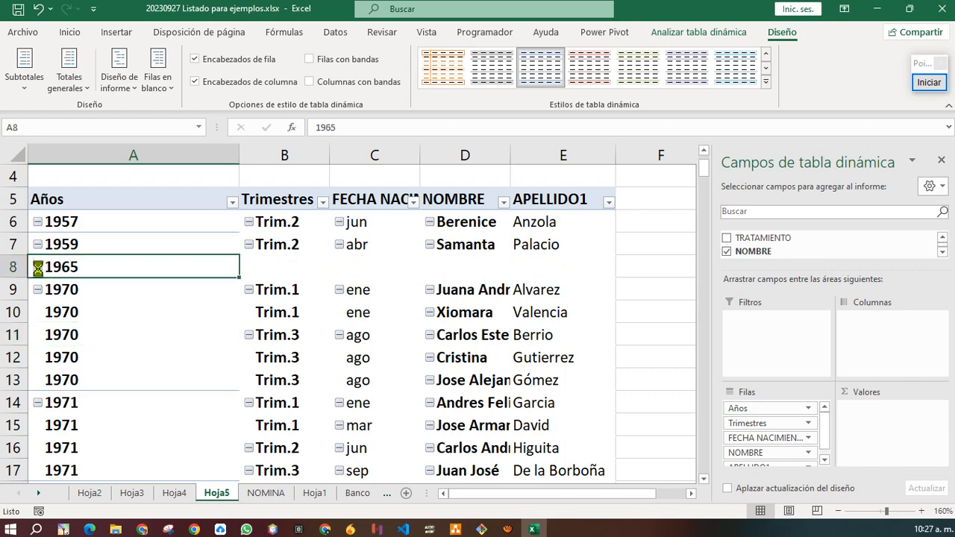
left_click(38, 291)
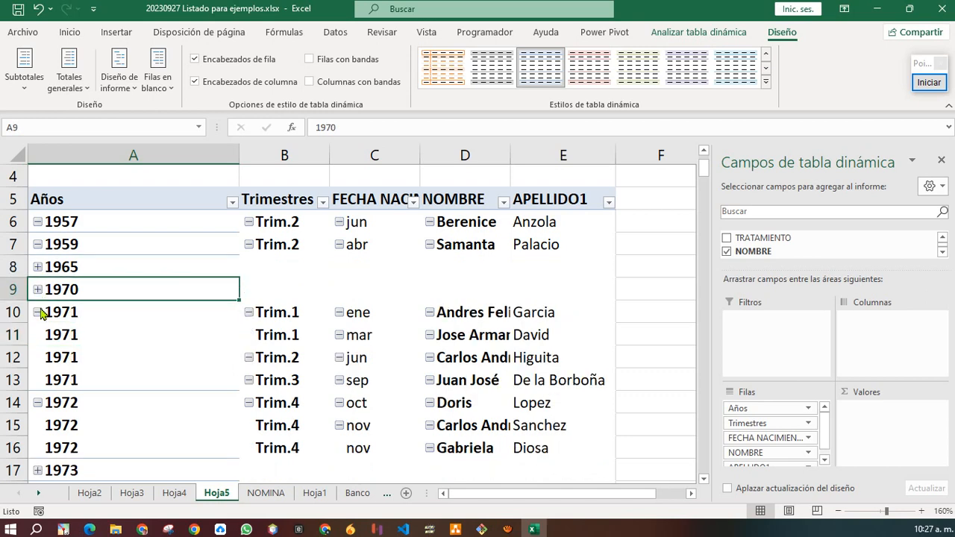
left_click(38, 312)
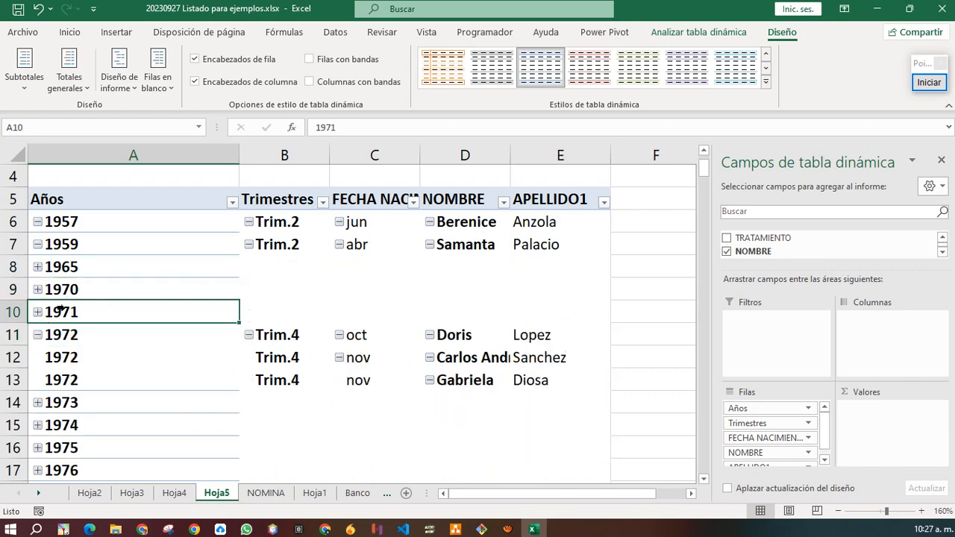
left_click(38, 267)
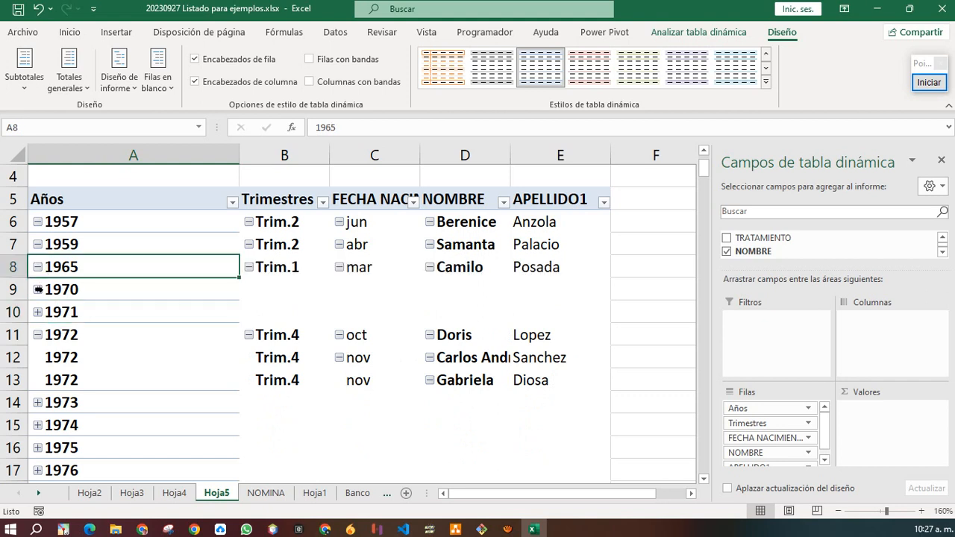
left_click(37, 289)
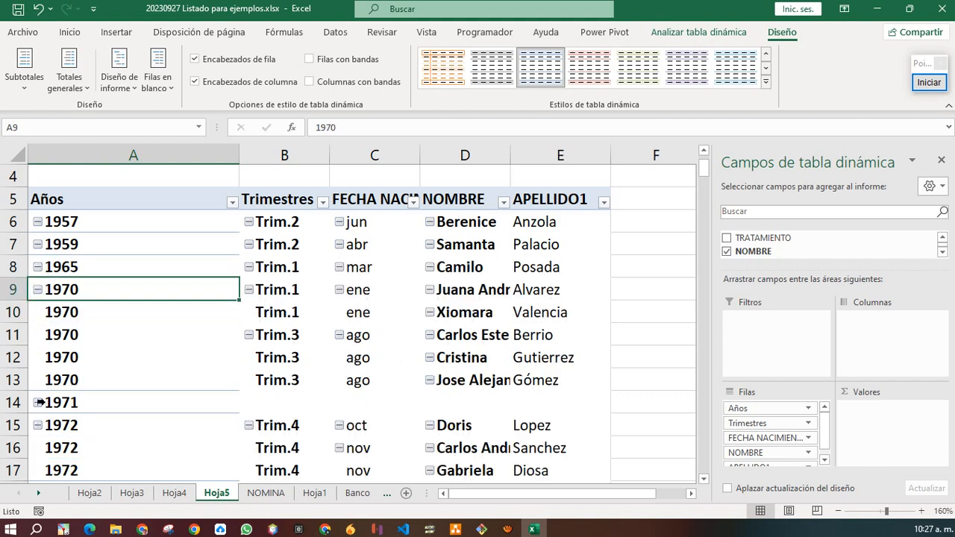
left_click(38, 403)
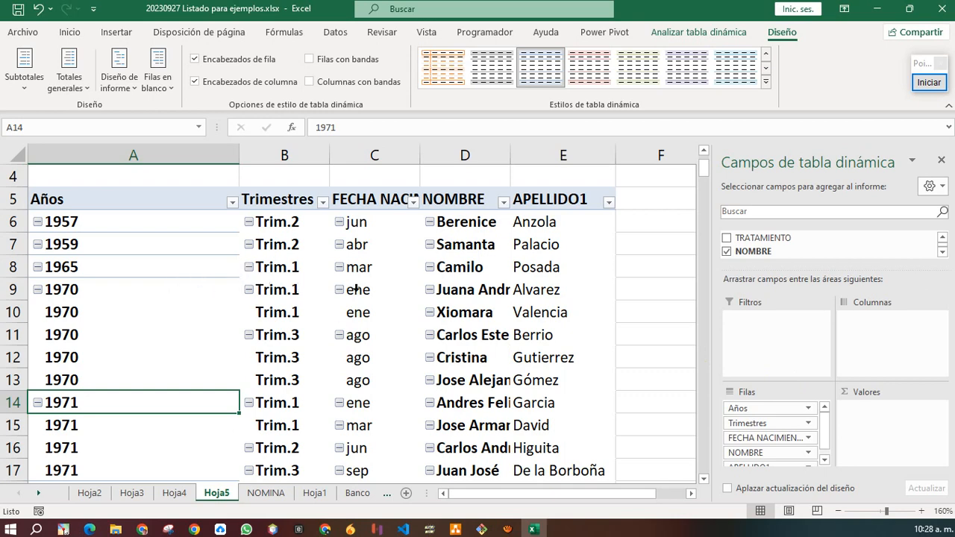
left_click(95, 224)
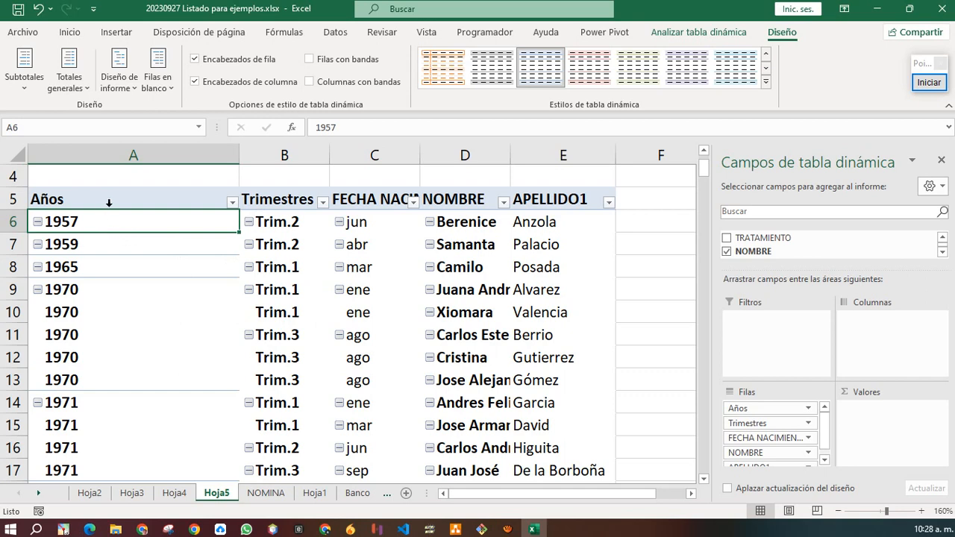
left_click_drag(110, 202, 142, 332)
left_click_drag(290, 199, 300, 310)
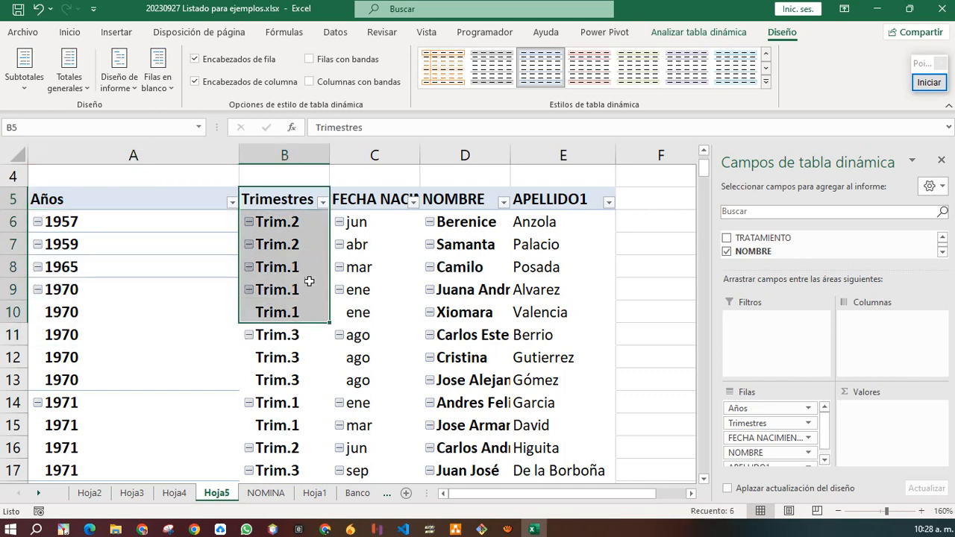
left_click_drag(352, 196, 384, 303)
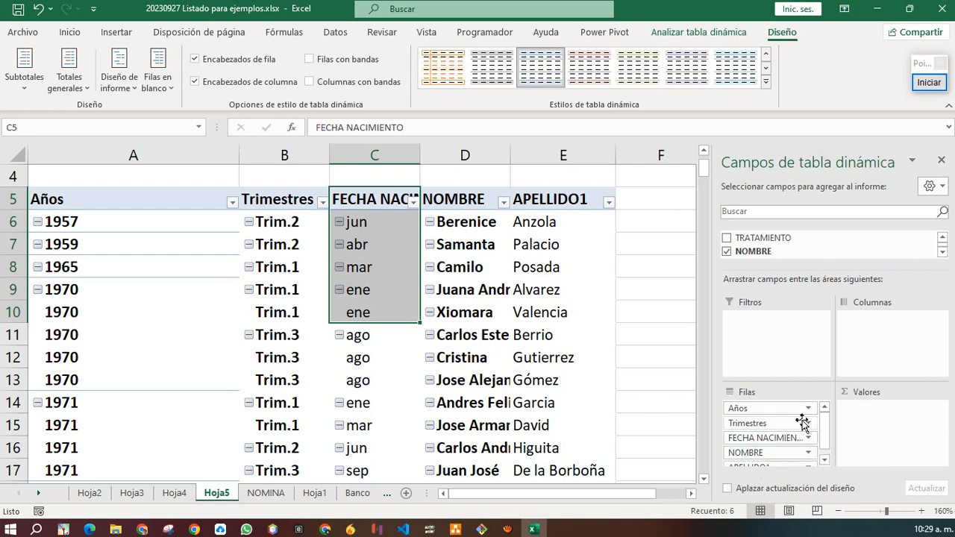
scroll(284, 347, "up", 1)
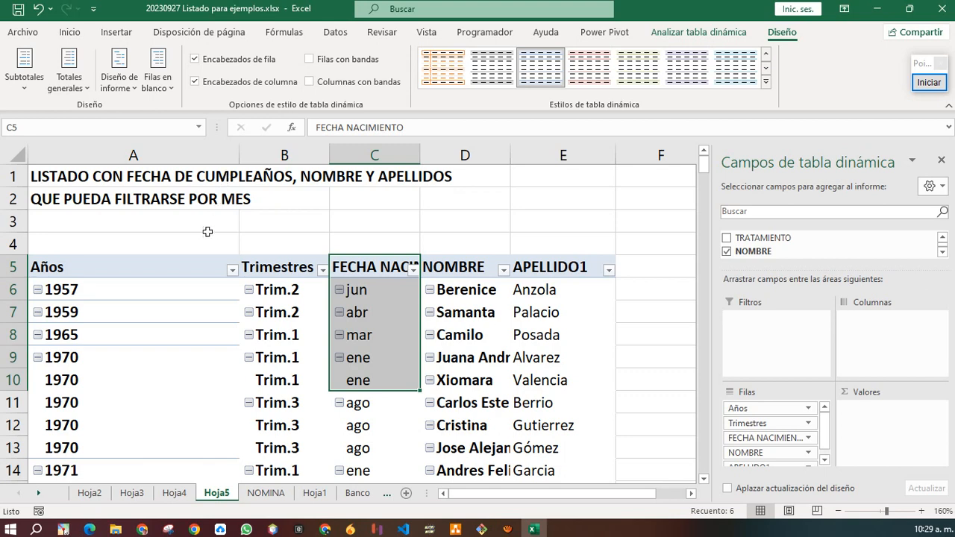
left_click_drag(84, 292, 356, 295)
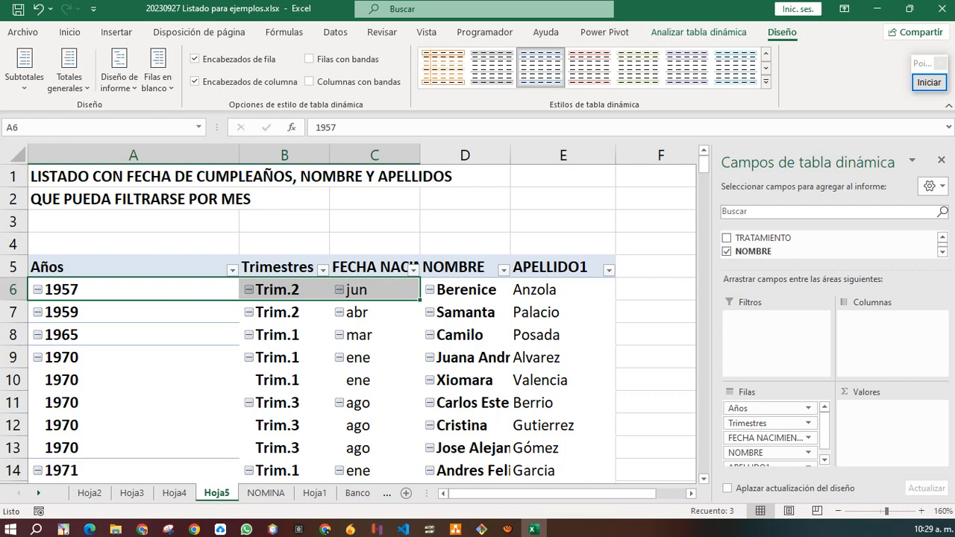
left_click(117, 293)
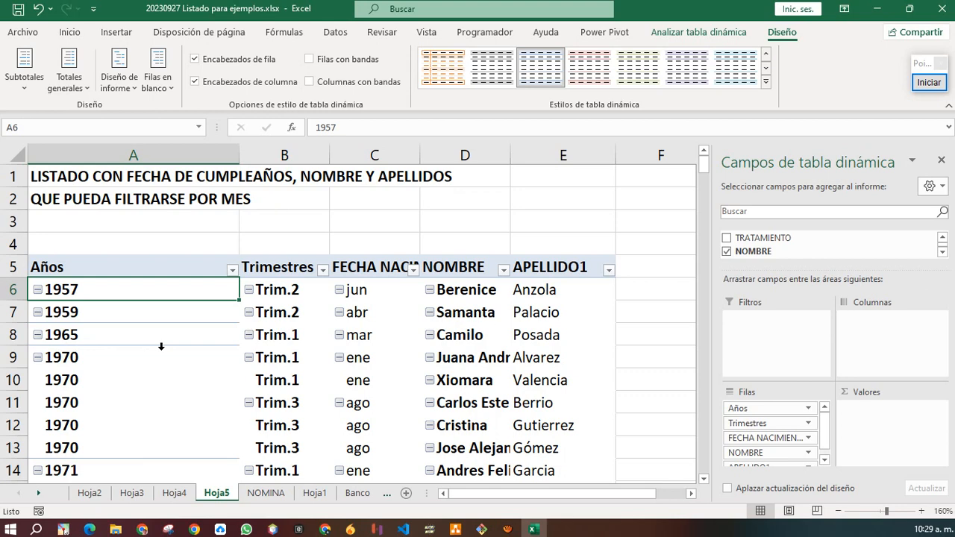
right_click(192, 337)
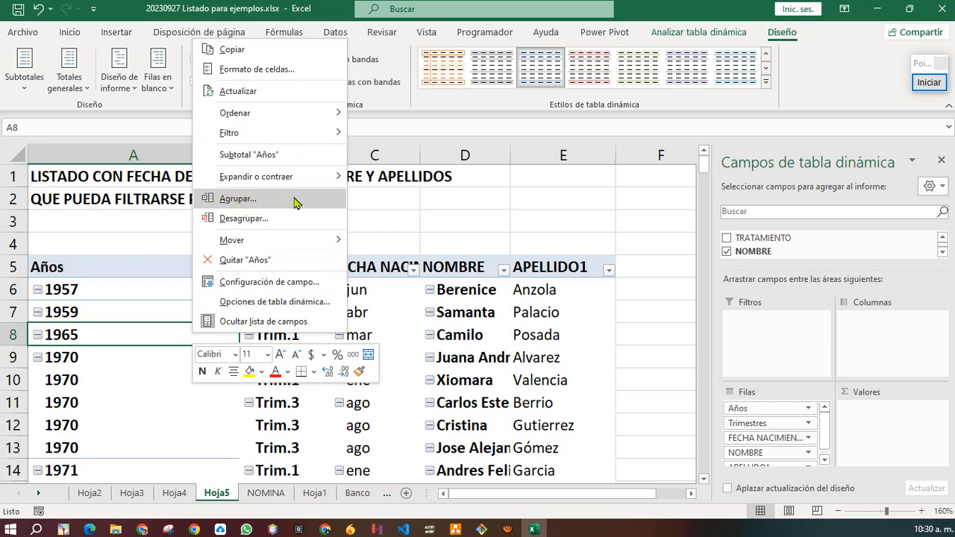
key("Escape")
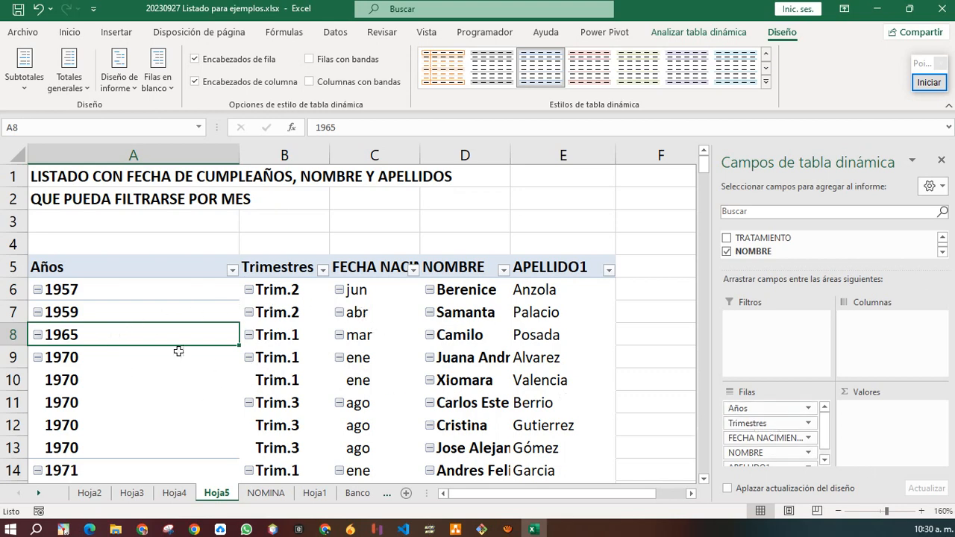
right_click(157, 336)
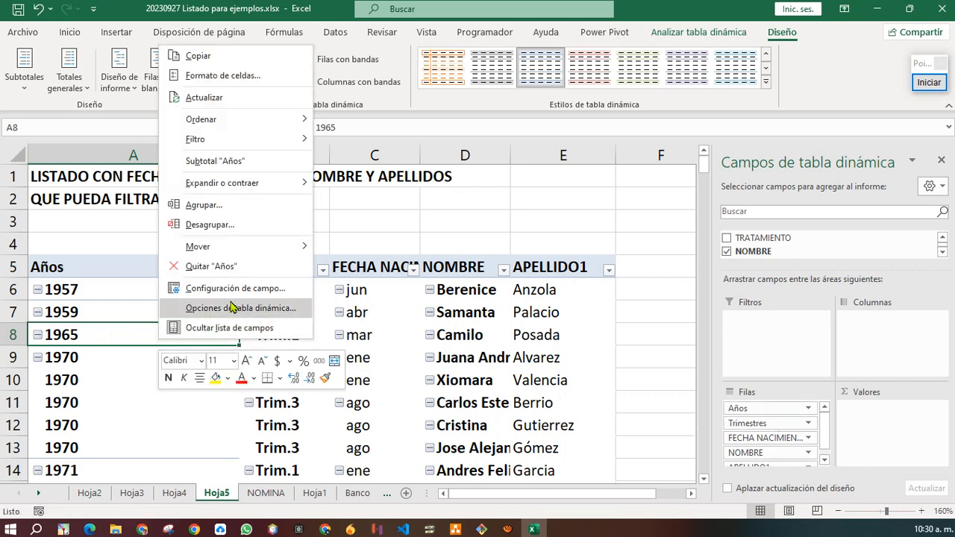
left_click(248, 210)
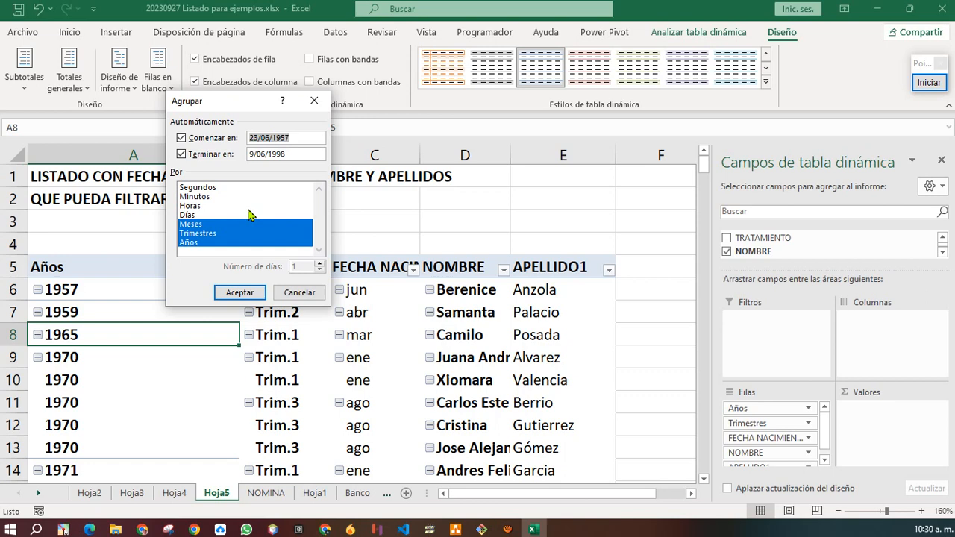
left_click_drag(237, 100, 397, 69)
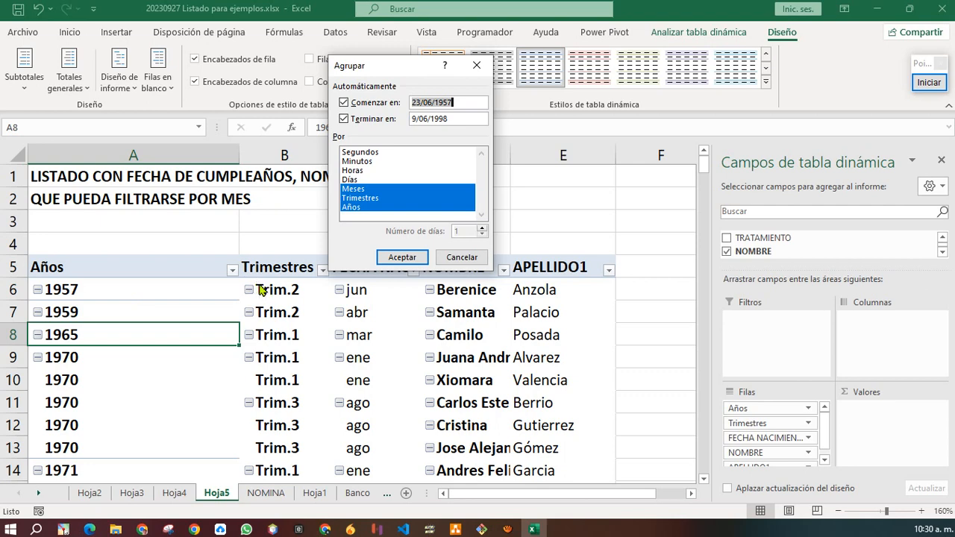
left_click(354, 211)
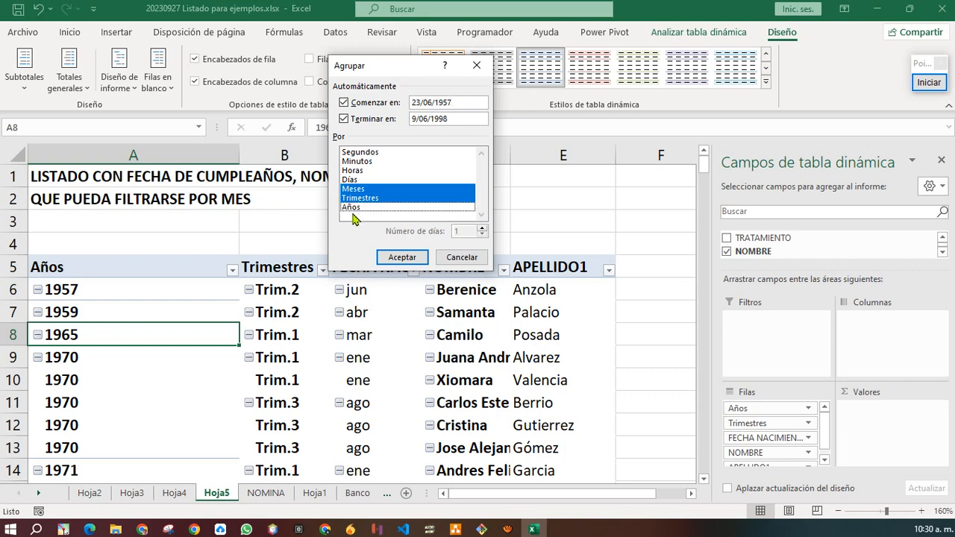
left_click(389, 198)
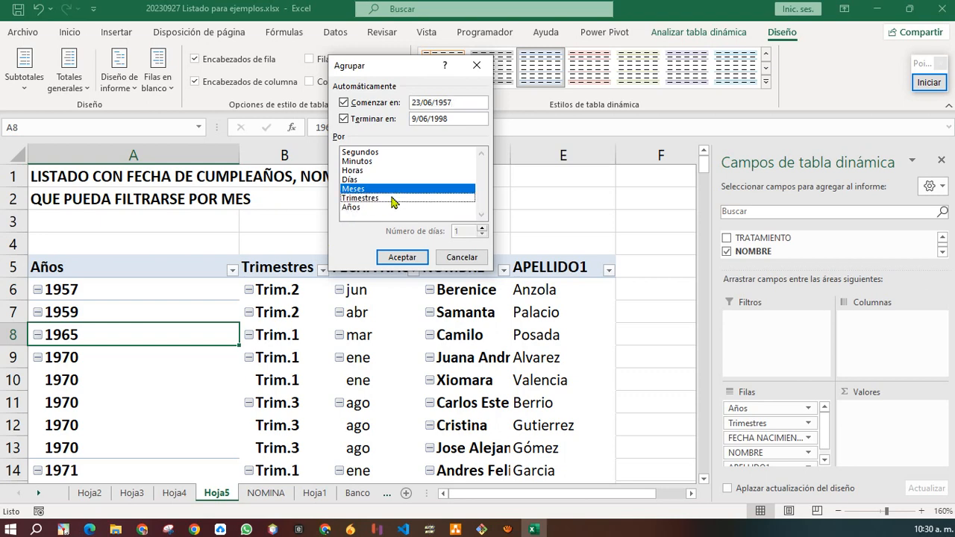
left_click(364, 181)
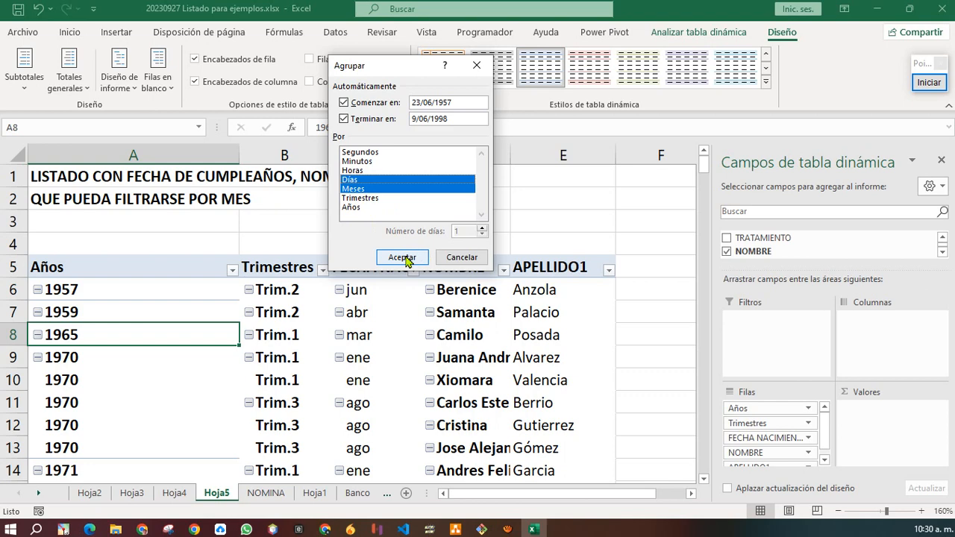
left_click(461, 258)
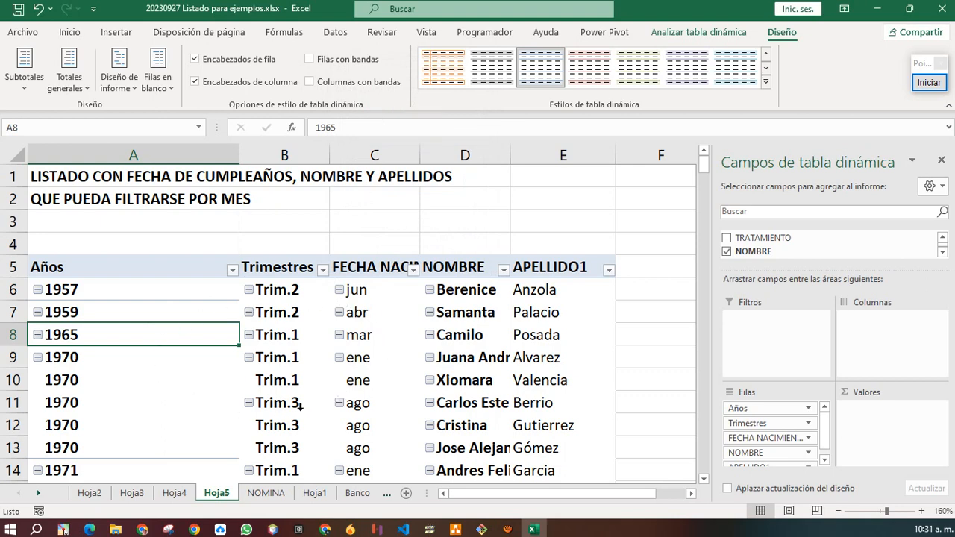
Regroup the birth dates by Meses and Días only, dropping Años and Trimestres.
right_click(299, 313)
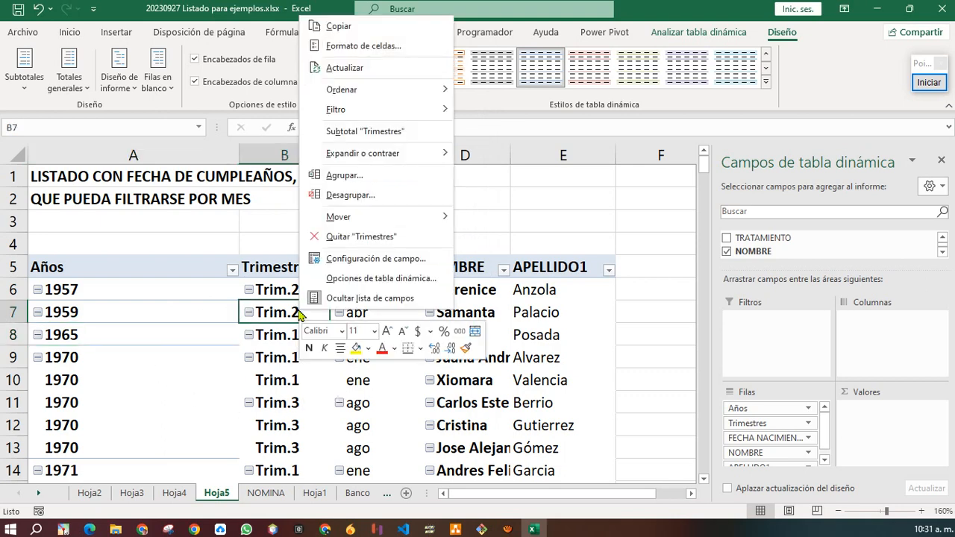
left_click(345, 175)
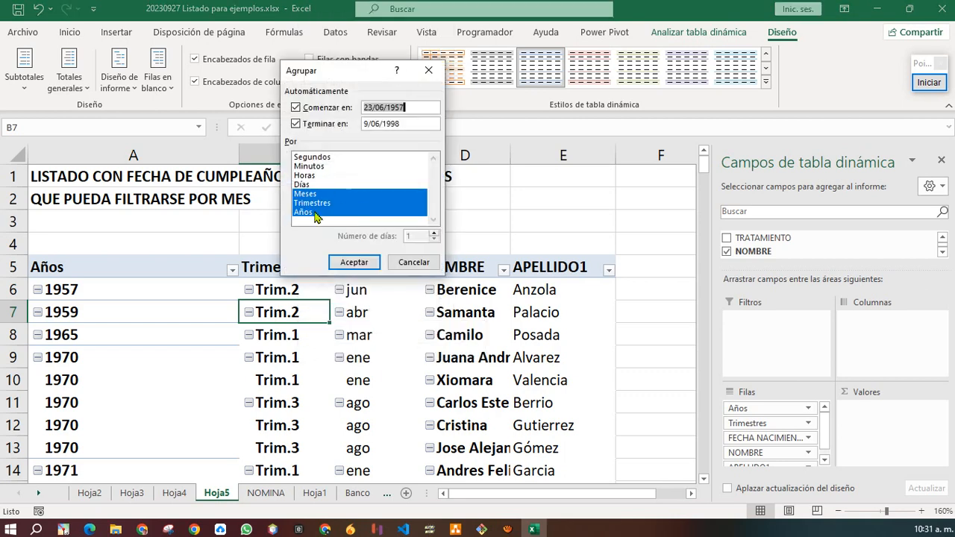
left_click(314, 213)
left_click(318, 203)
left_click(303, 185)
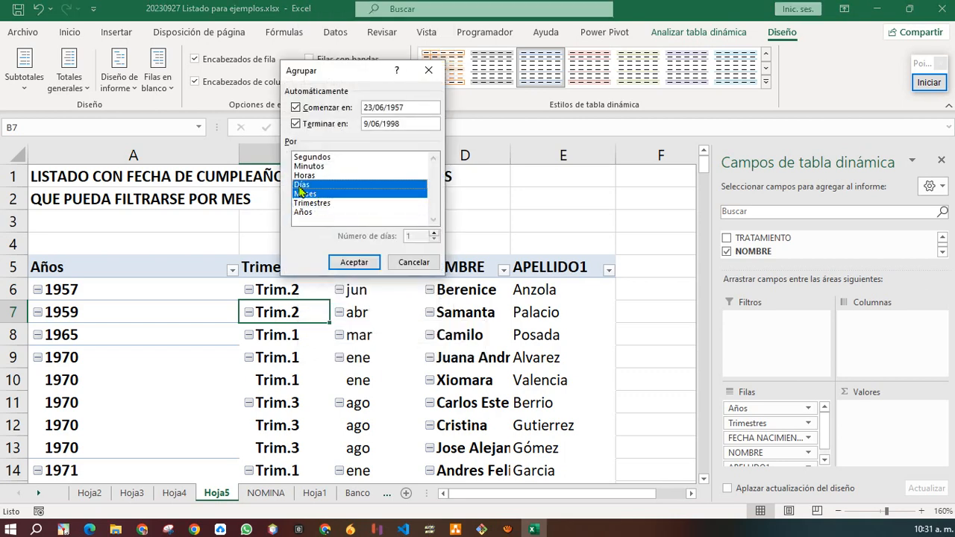
left_click(355, 262)
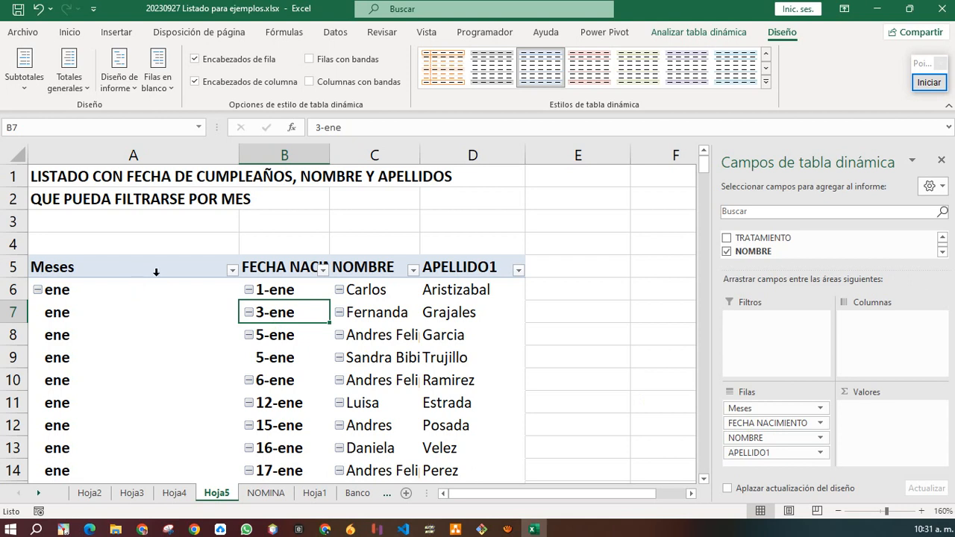
Select the FECHA NACIMIENTO and Meses headers and enlarge the pivot field list.
left_click(282, 270)
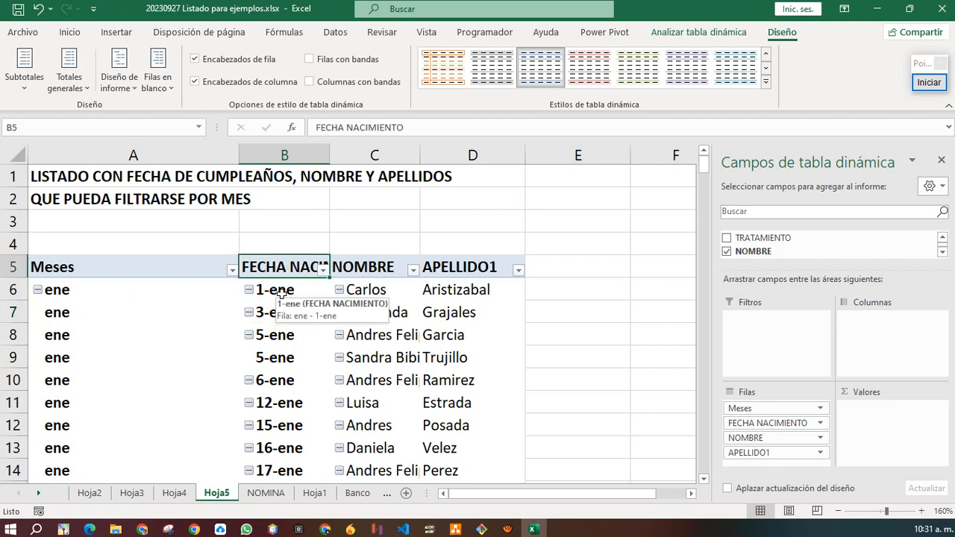
left_click(130, 269)
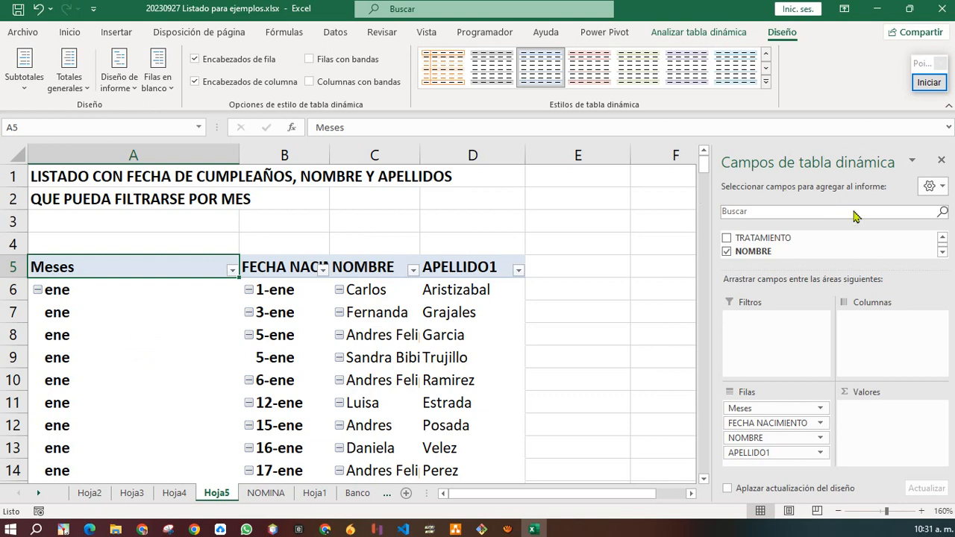
left_click(942, 254)
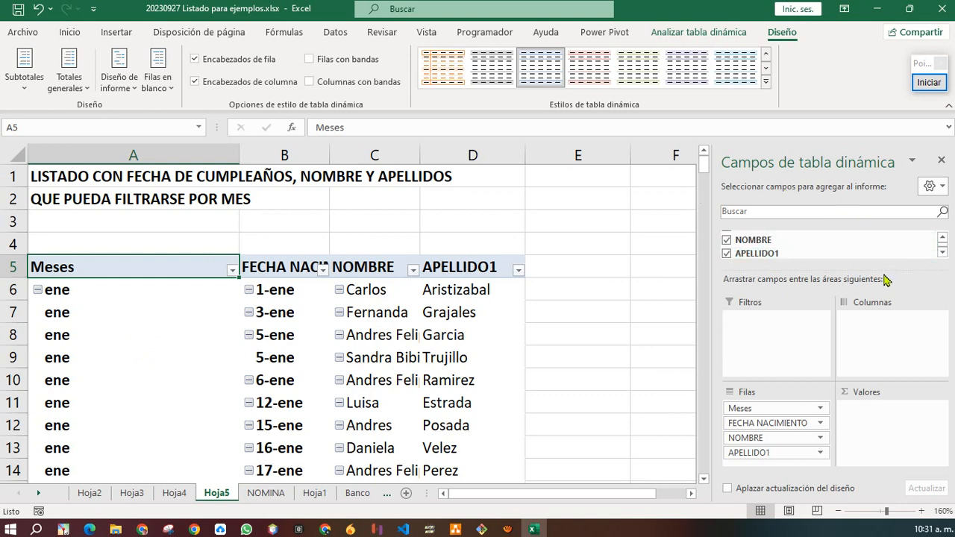
left_click_drag(886, 277, 887, 308)
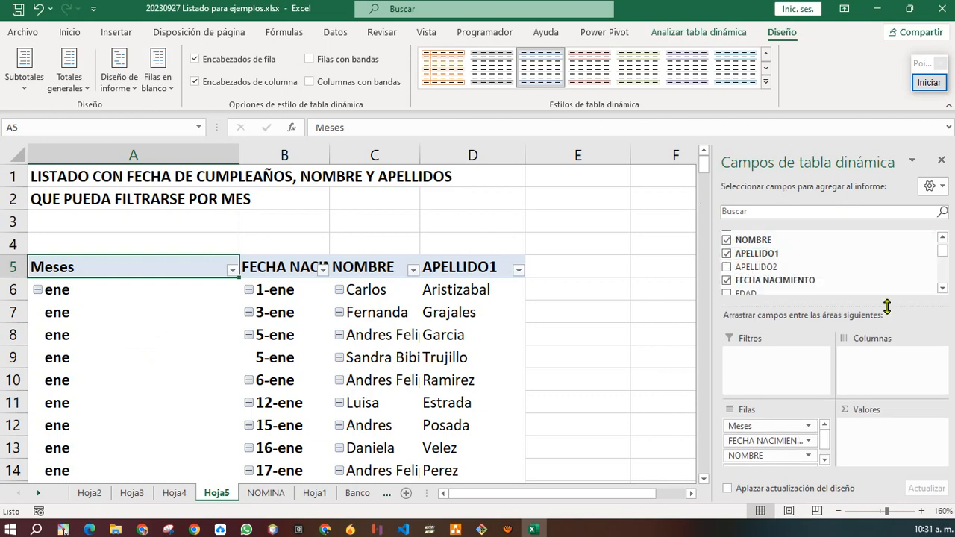
Collapse the ribbon and scroll the field list down to the Meses field.
left_click(948, 106)
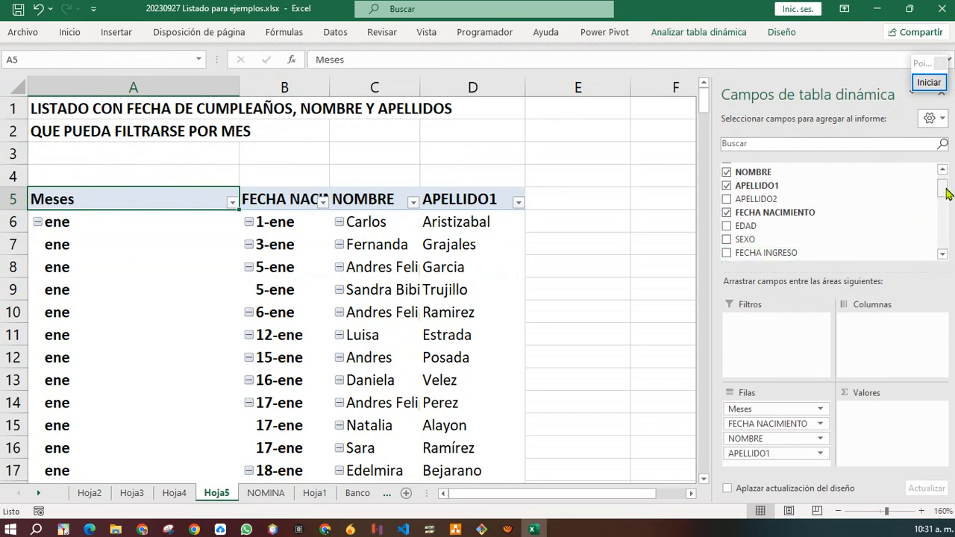
left_click_drag(944, 195, 946, 252)
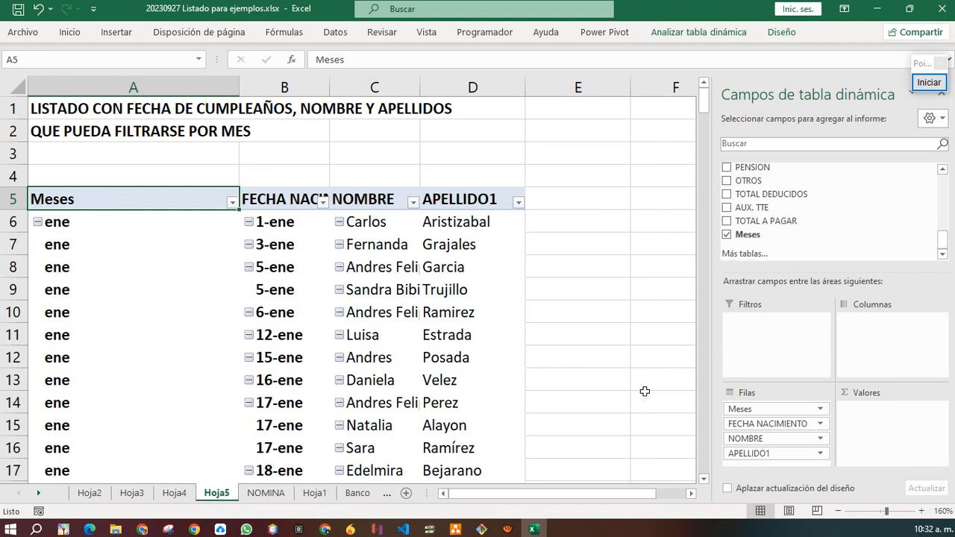
left_click(58, 131)
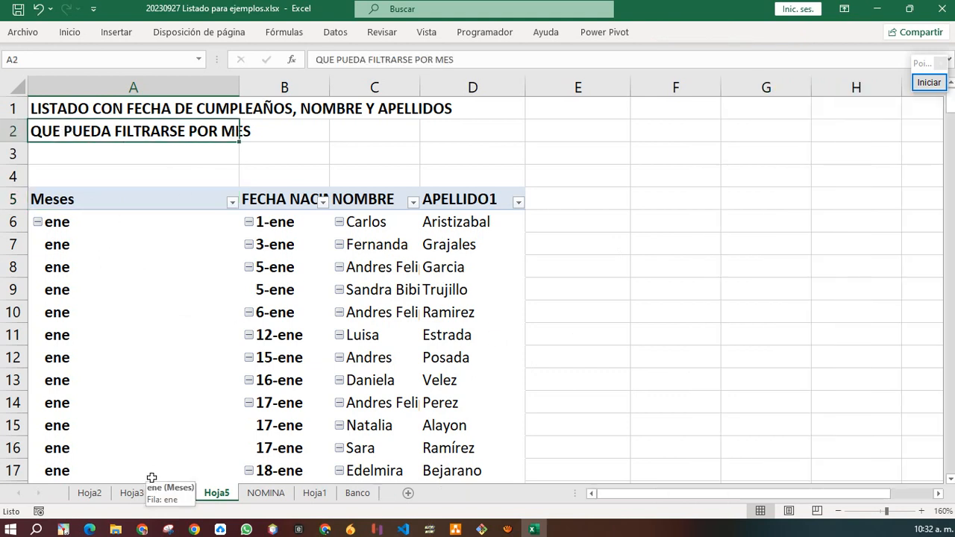
left_click(159, 357)
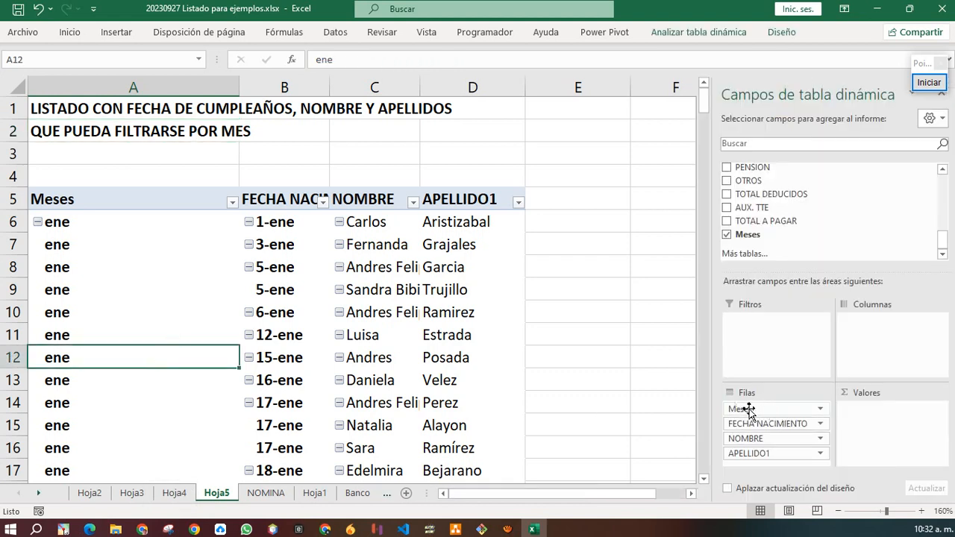
Move Meses to Filtros, try the sep filter, then drag Meses out of the pivot.
left_click_drag(762, 409, 776, 342)
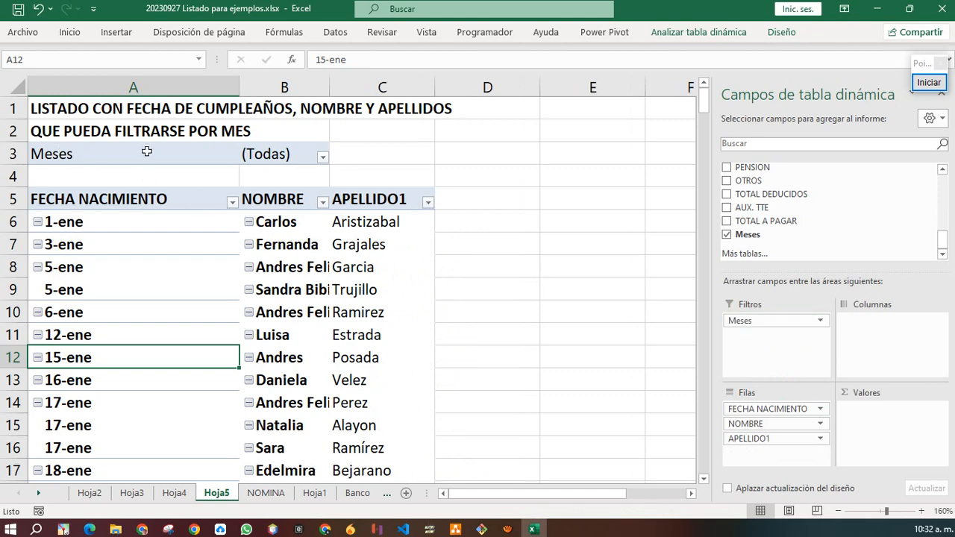
left_click(323, 158)
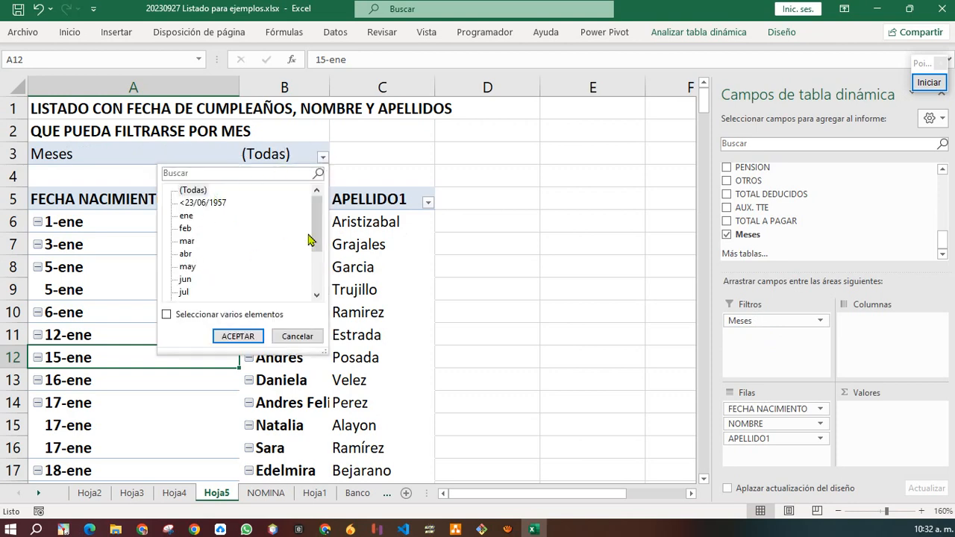
left_click_drag(316, 236, 316, 270)
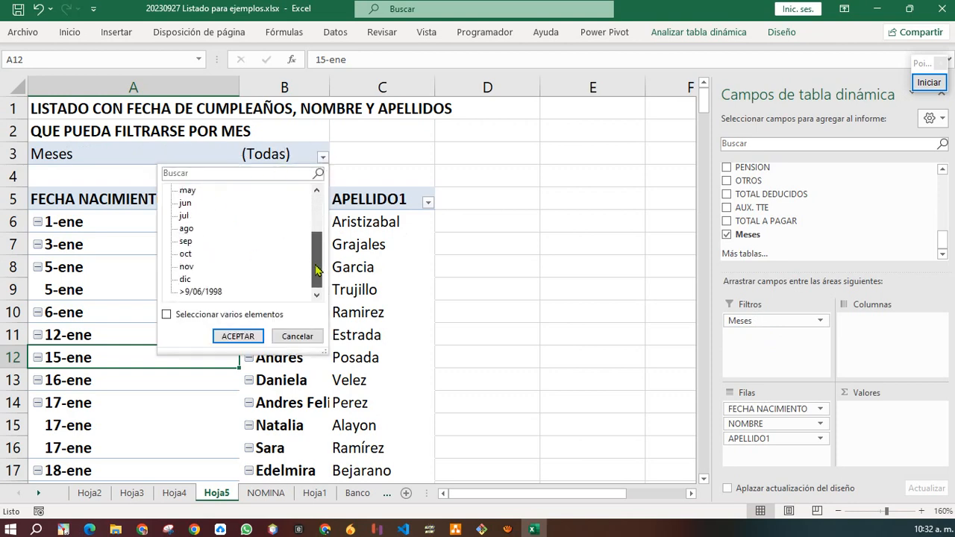
left_click(186, 241)
left_click(239, 336)
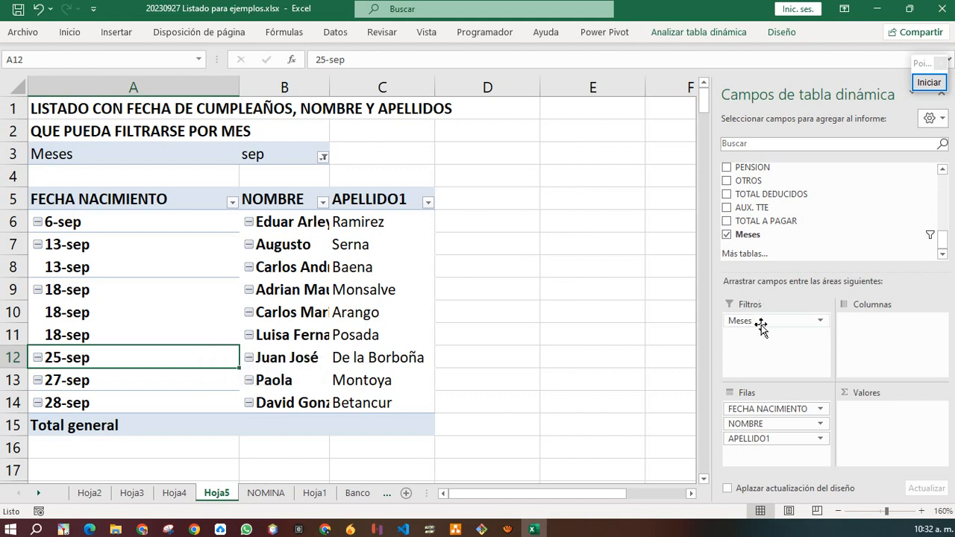
left_click_drag(757, 323, 737, 247)
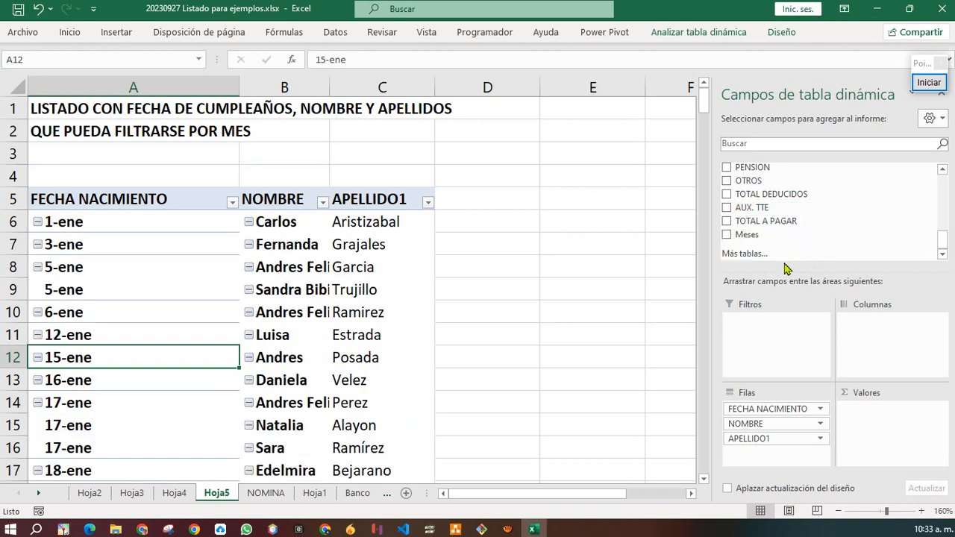
Insert a Meses slicer and place it beside the table near column E.
left_click(718, 38)
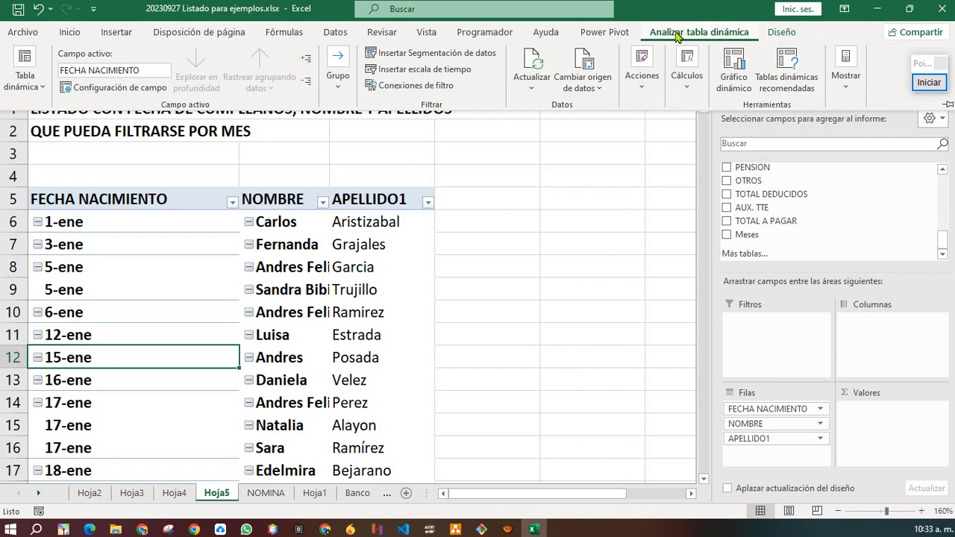
left_click(456, 56)
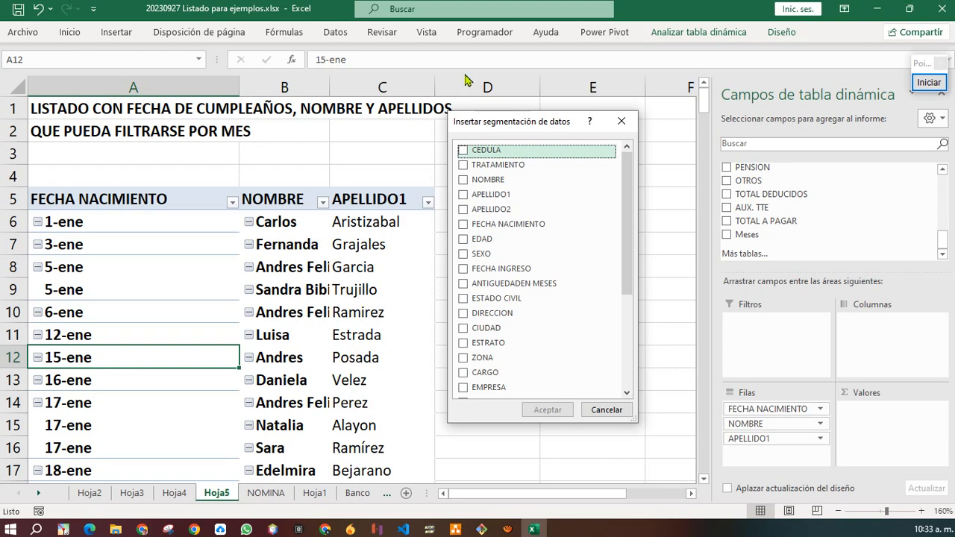
left_click_drag(629, 269, 627, 379)
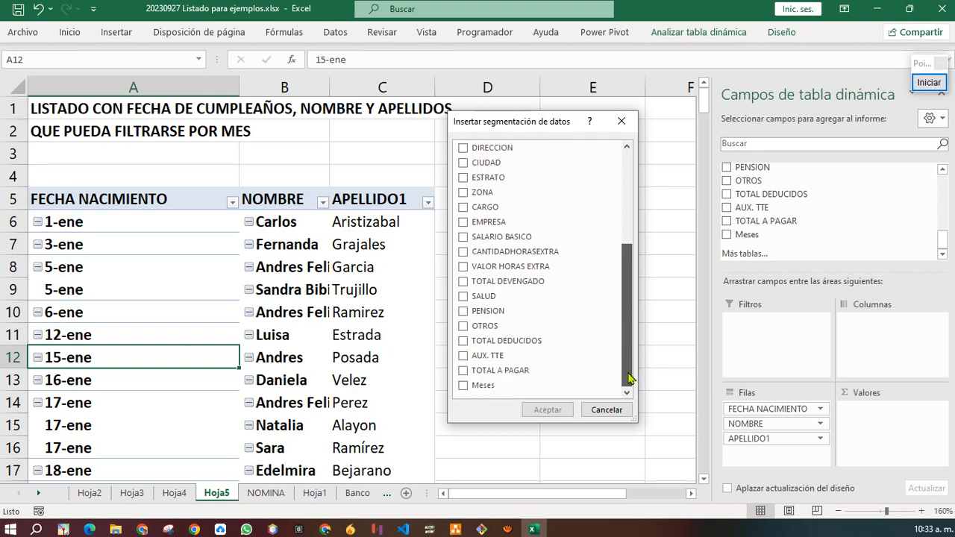
left_click(463, 386)
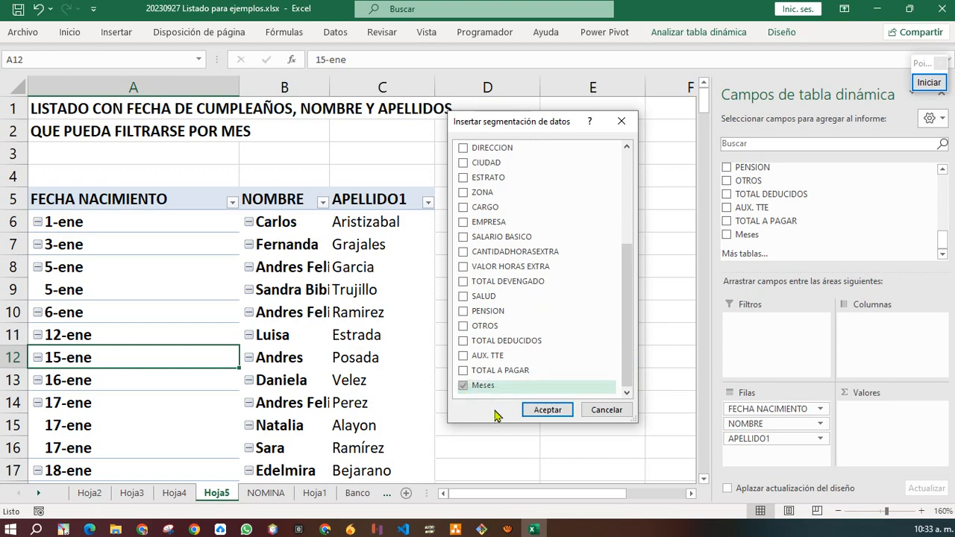
left_click(550, 411)
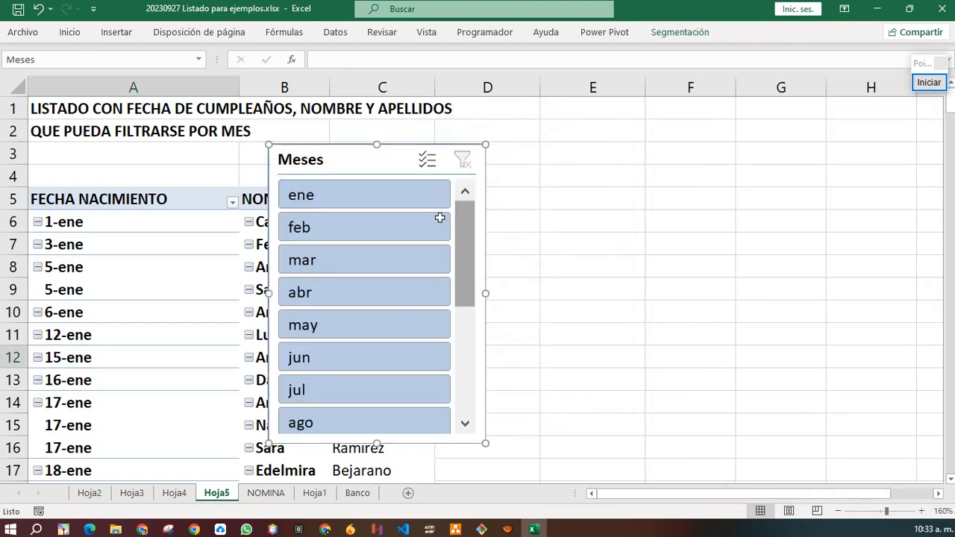
left_click_drag(347, 163, 559, 146)
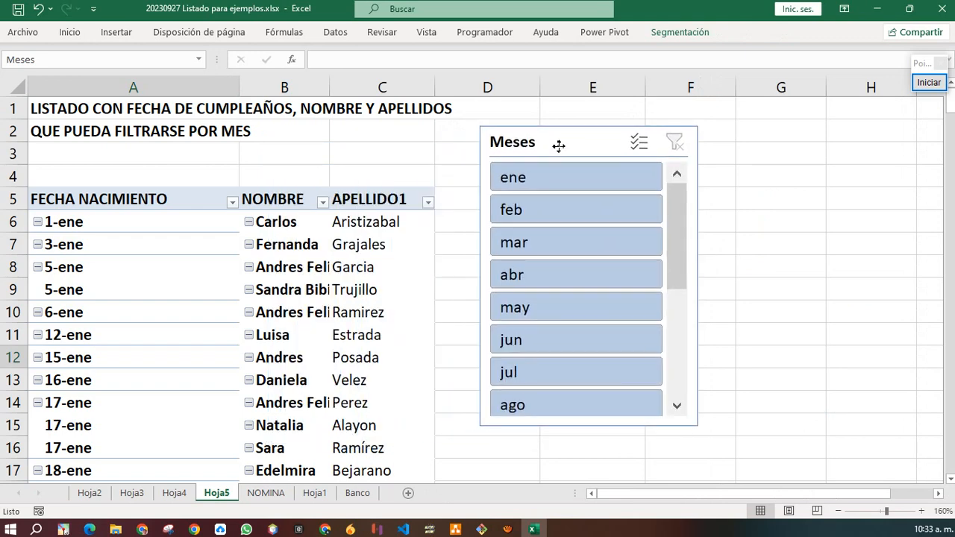
Pick months in the slicer, ending with jul so only July birthdays show.
left_click(578, 215)
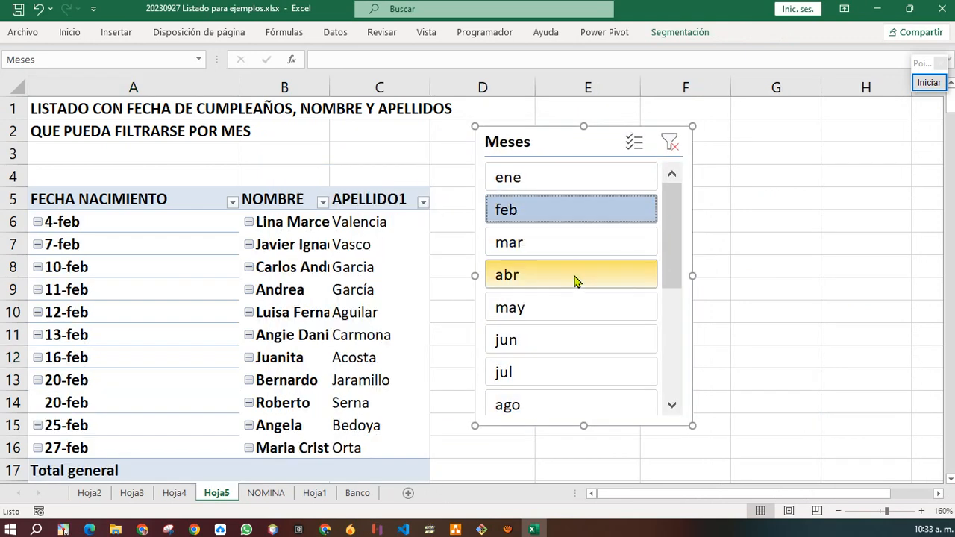
left_click(575, 279)
left_click(575, 337)
left_click(573, 373)
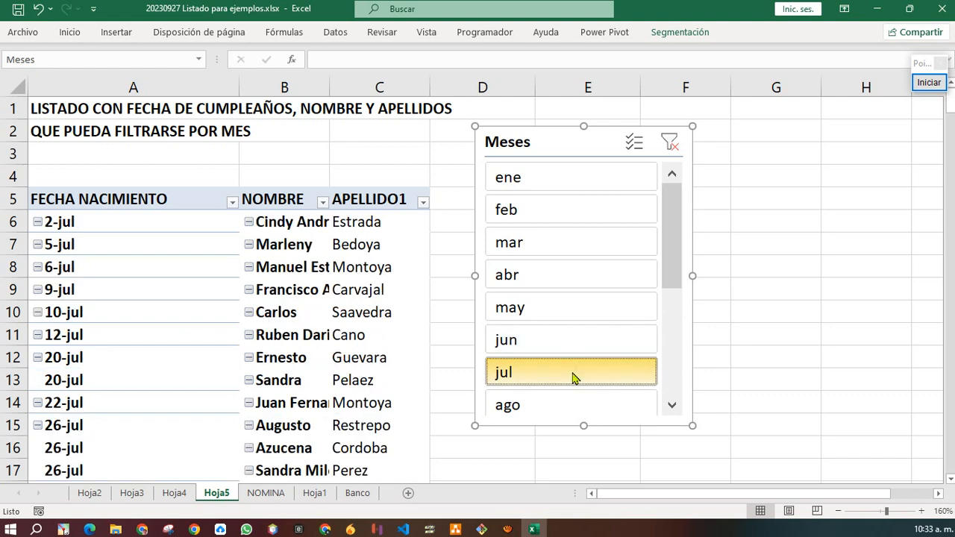
scroll(575, 373, "down", 3)
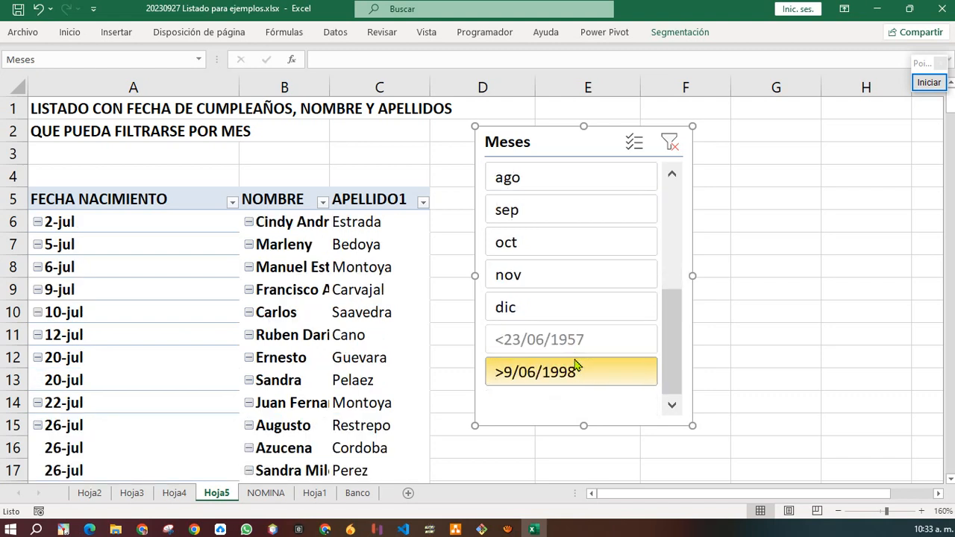
scroll(575, 365, "up", 5)
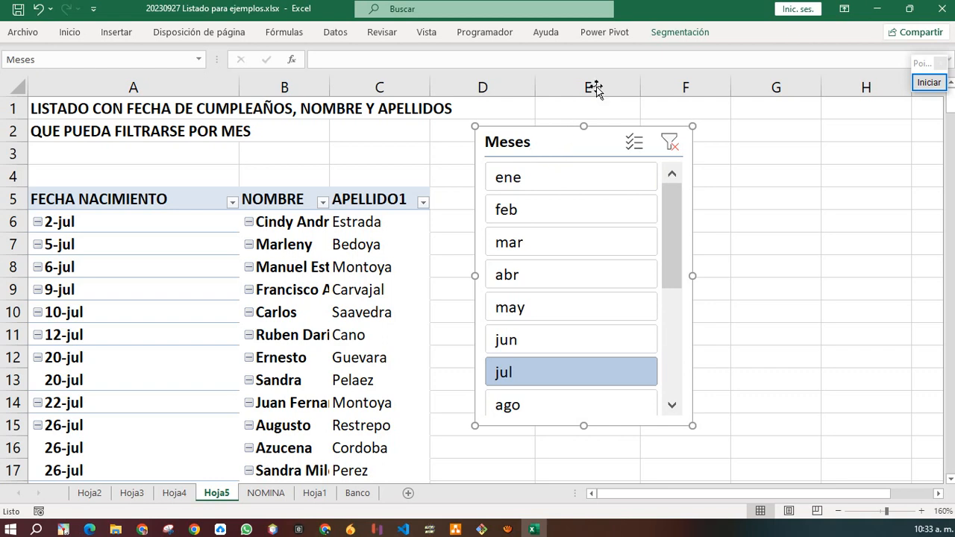
left_click(683, 35)
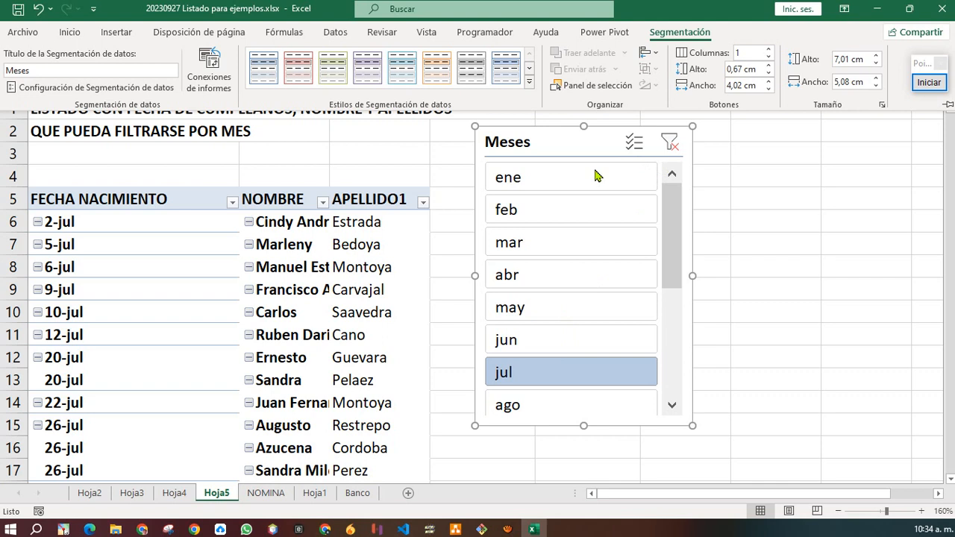
Lay the slicer buttons out in 3 columns and shorten the slicer to fit.
left_click(770, 50)
left_click(769, 49)
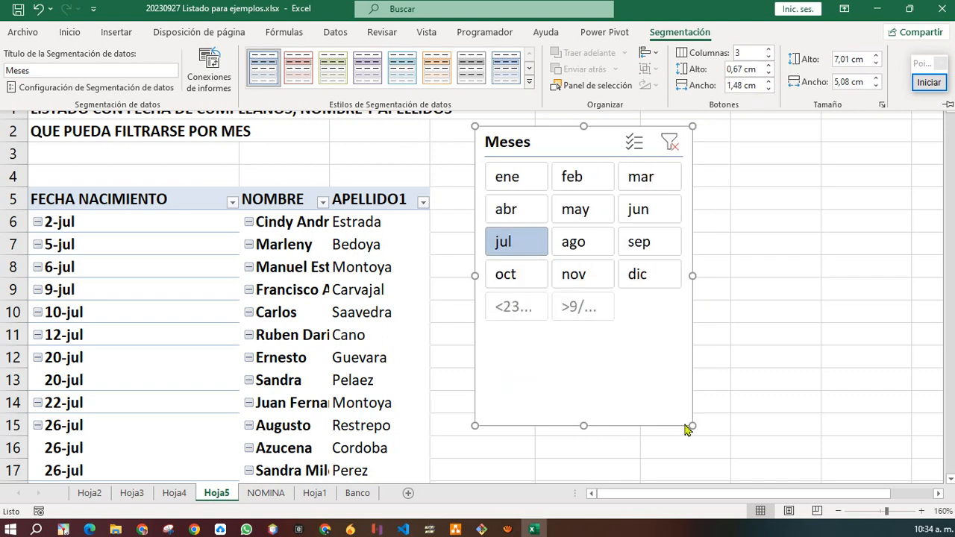
left_click(586, 356)
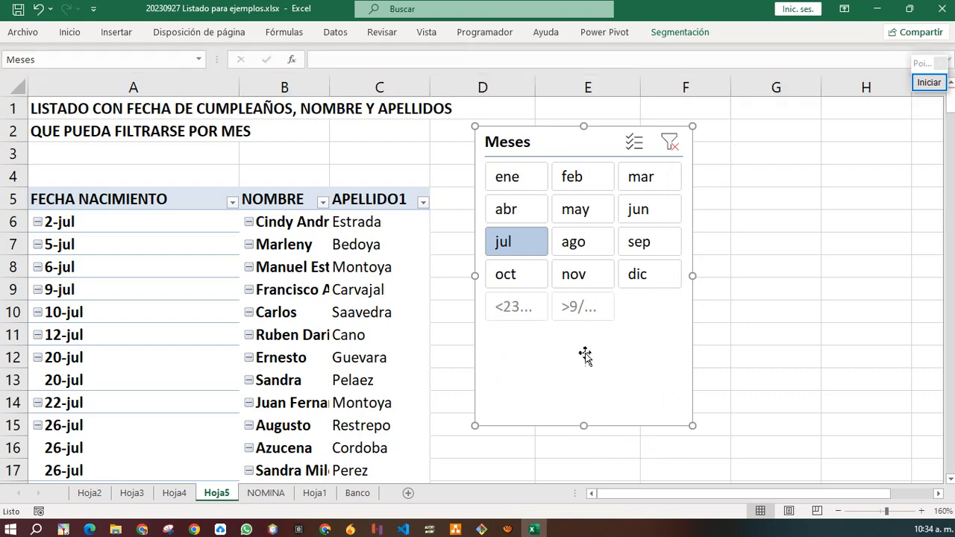
left_click(584, 431)
left_click(590, 403)
left_click_drag(584, 426, 583, 337)
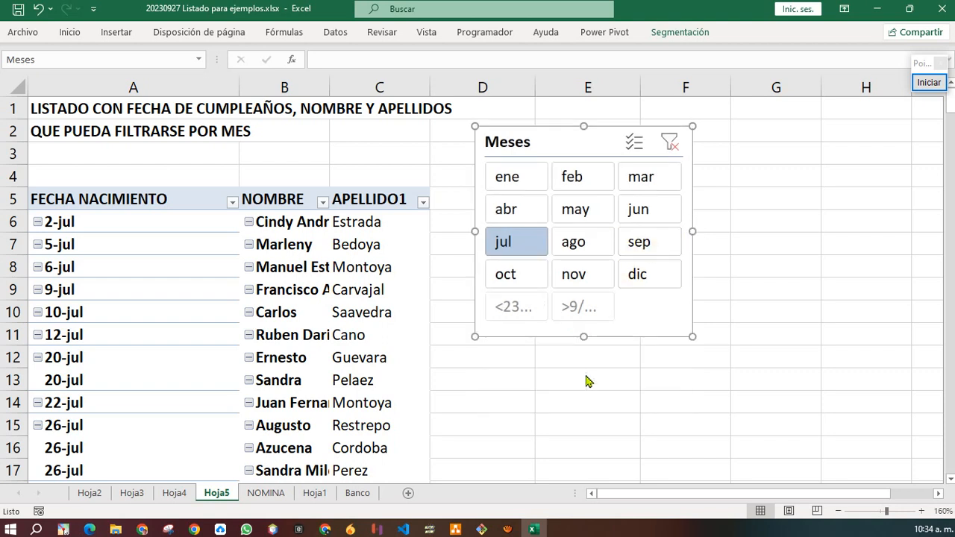
Switch the slicer to 4 button columns and shrink it to about 4,93 × 5,08 cm.
left_click(685, 33)
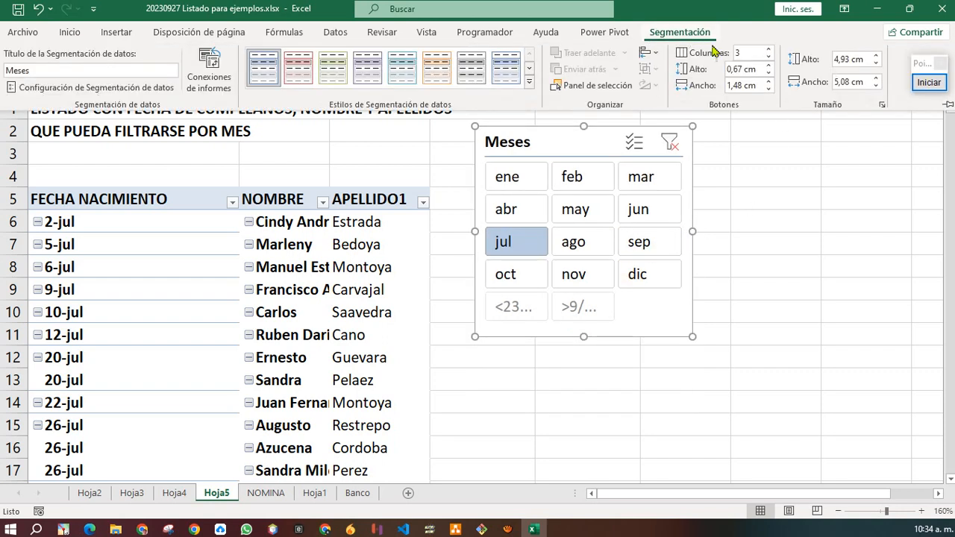
left_click(769, 49)
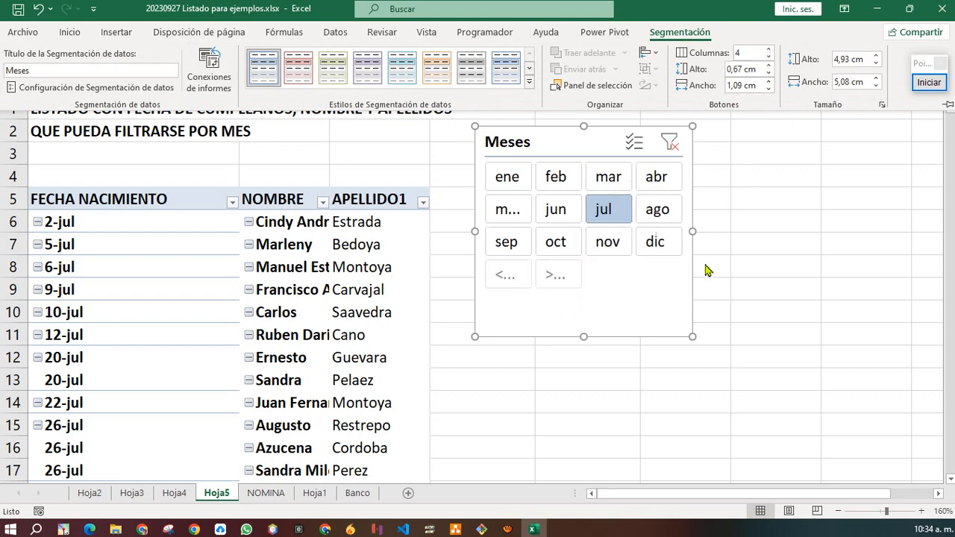
left_click(585, 319)
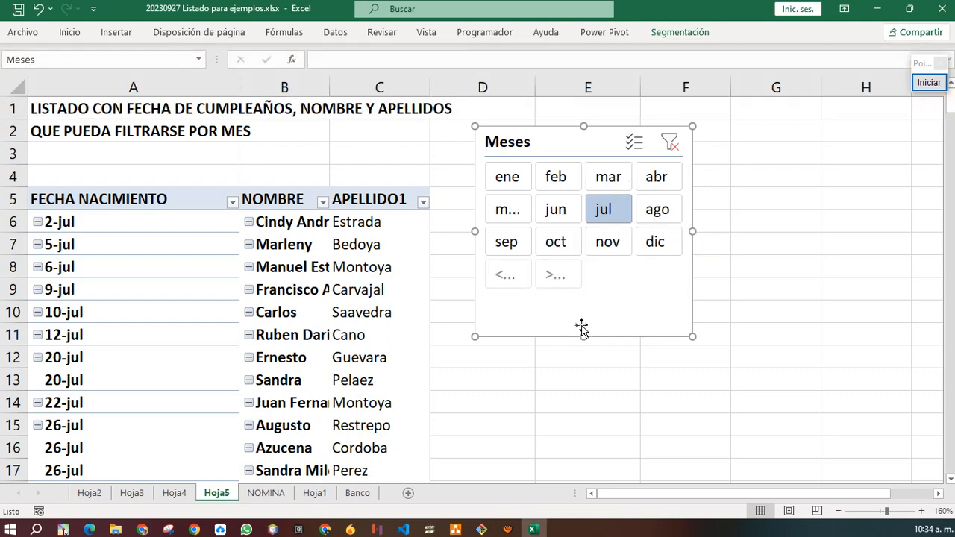
left_click_drag(583, 337, 576, 303)
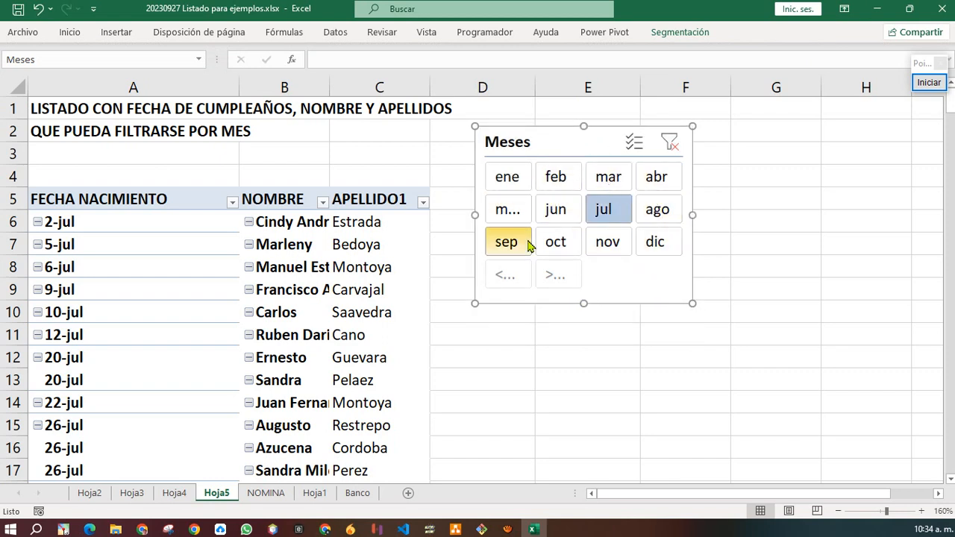
Filter the slicer to oct and select cells in the pivot down to Total general.
left_click(566, 249)
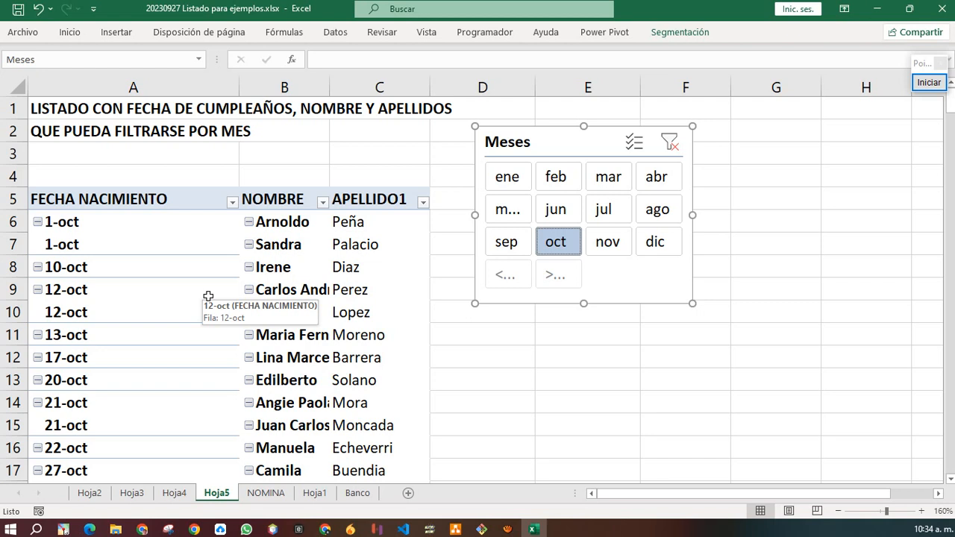
left_click(181, 267)
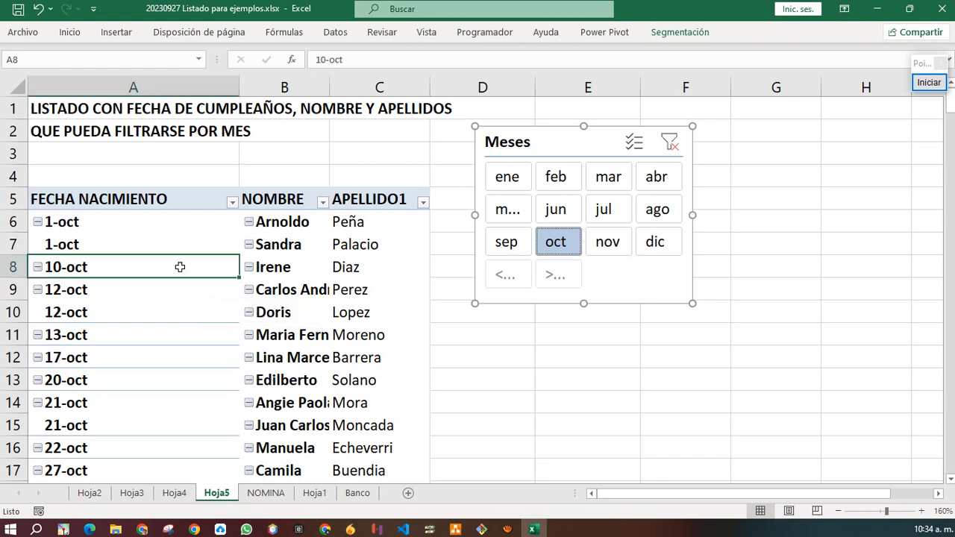
scroll(181, 292, "down", 4)
left_click(80, 269)
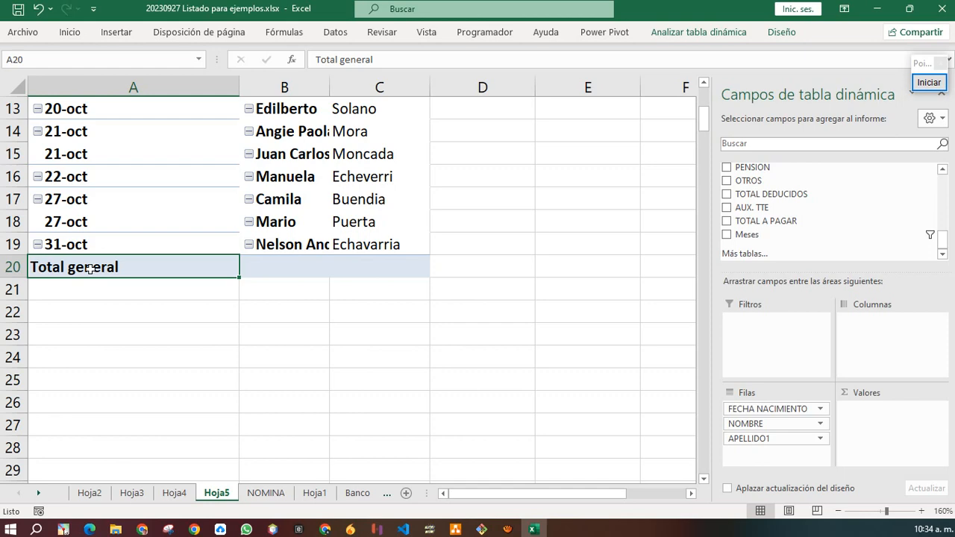
Turn grand totals off for rows and columns, removing the Total general row below 31-oct.
scroll(199, 263, "up", 4)
scroll(203, 267, "down", 2)
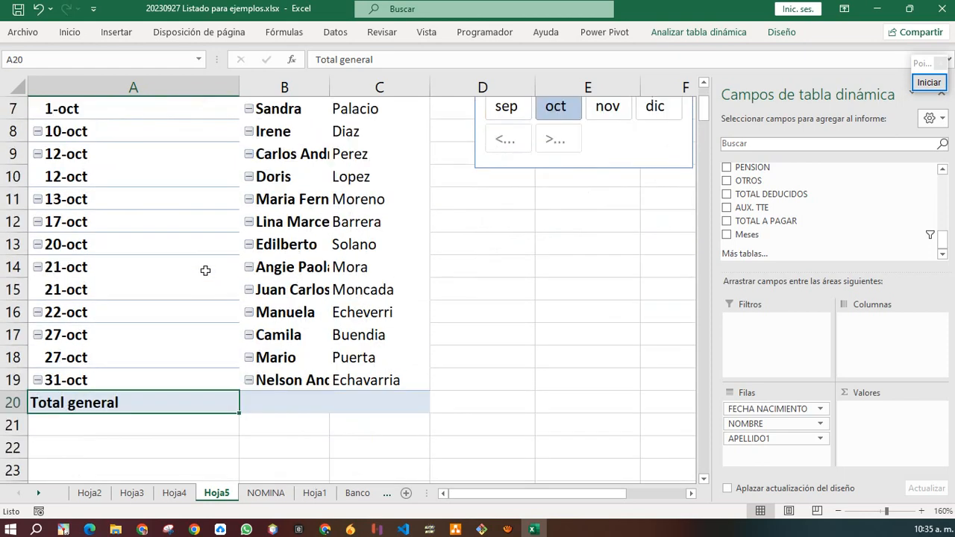
left_click(176, 245)
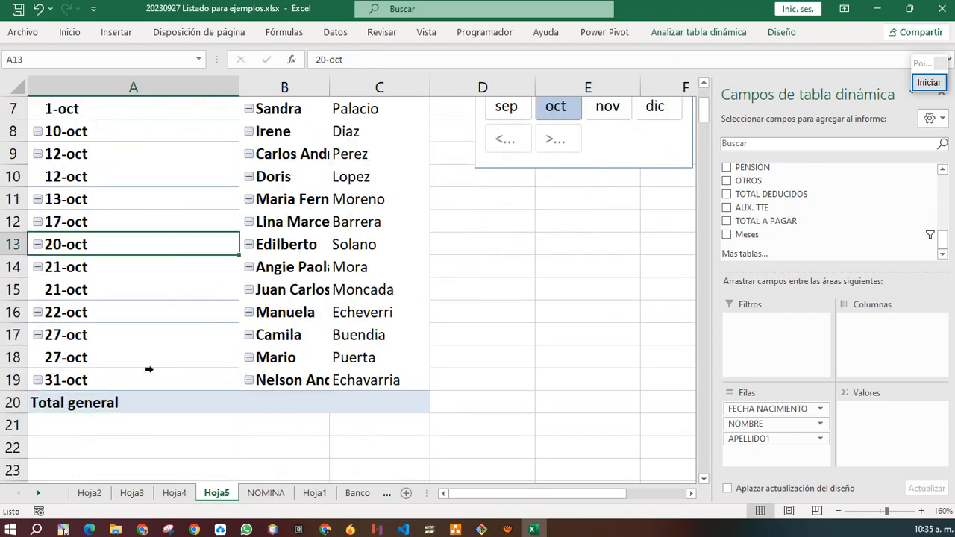
left_click(783, 33)
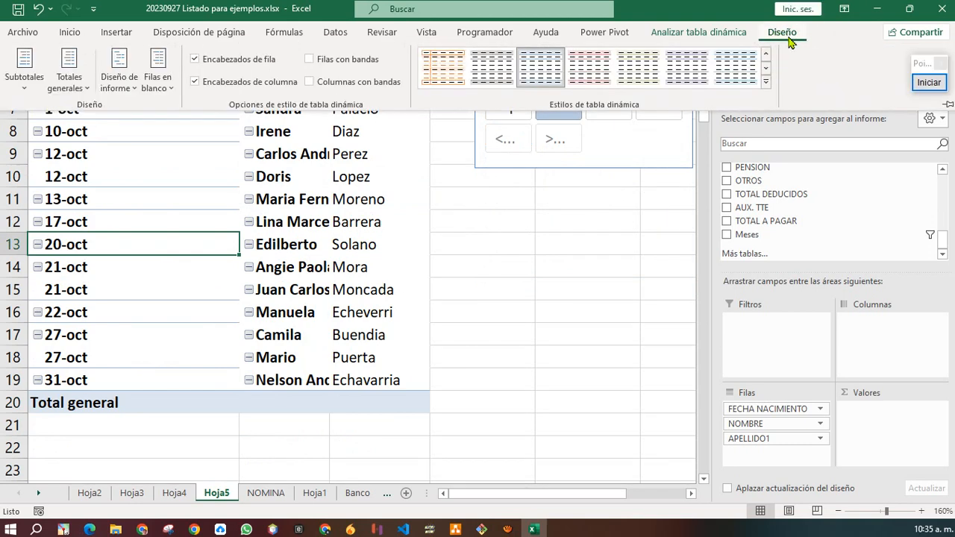
left_click(69, 86)
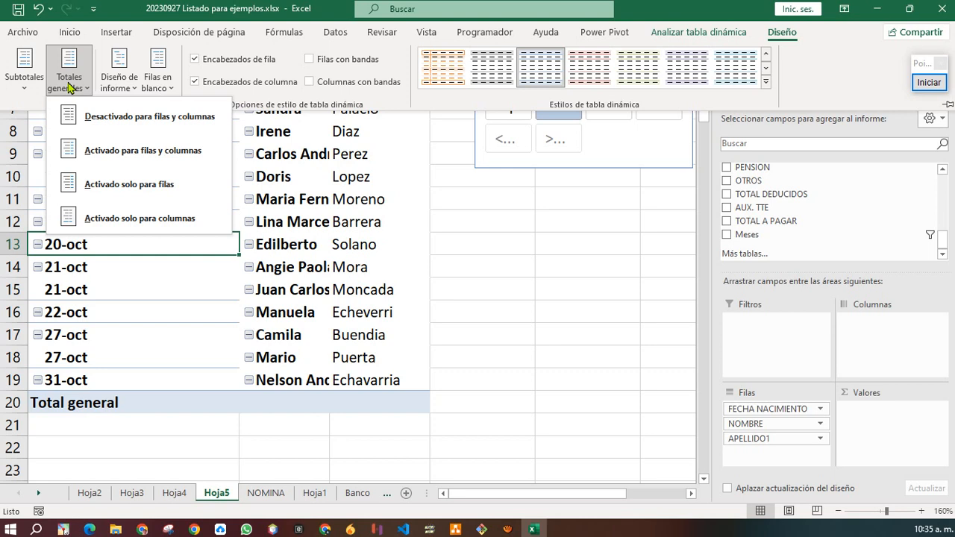
left_click(142, 118)
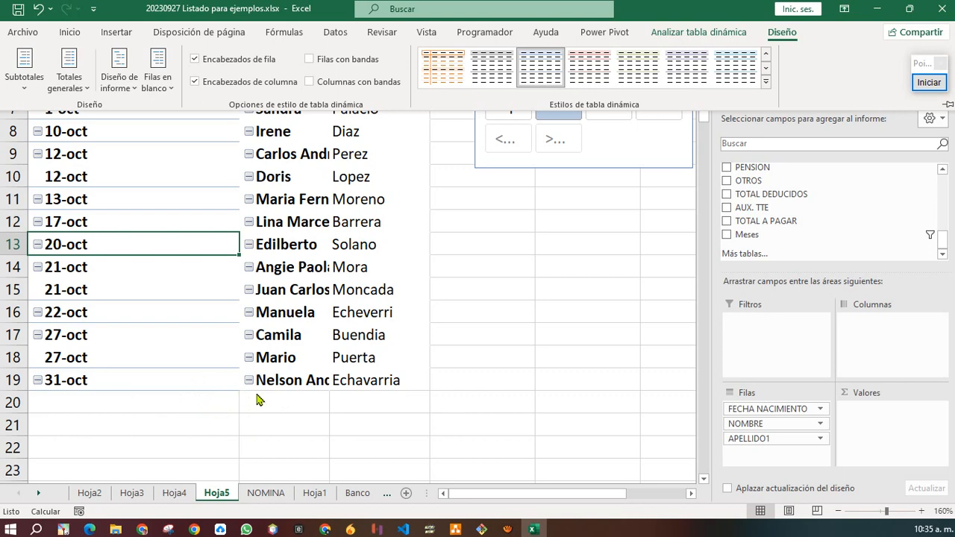
left_click(207, 253)
scroll(207, 255, "up", 2)
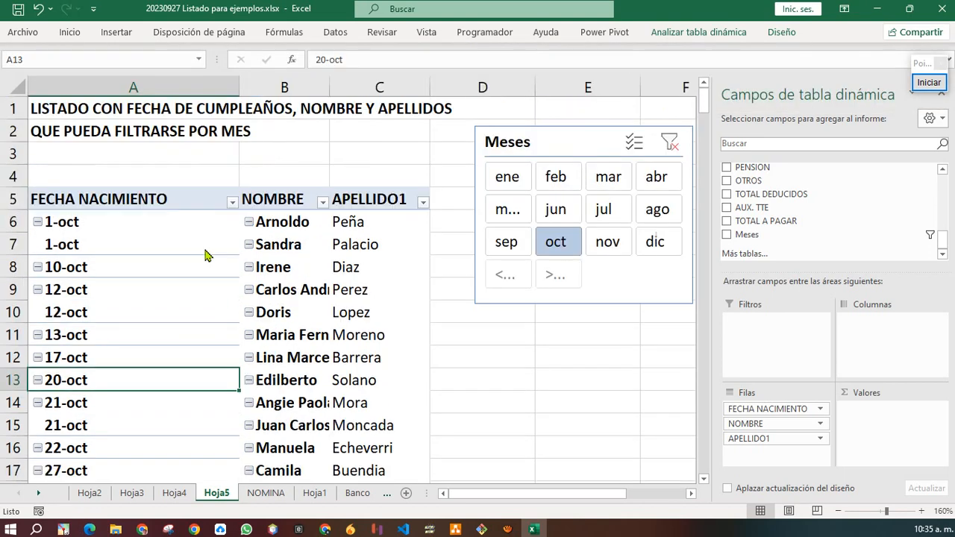
Clear the Meses slicer filter so birthdays for all months show from 1-ene.
scroll(316, 242, "down", 3, "ctrl")
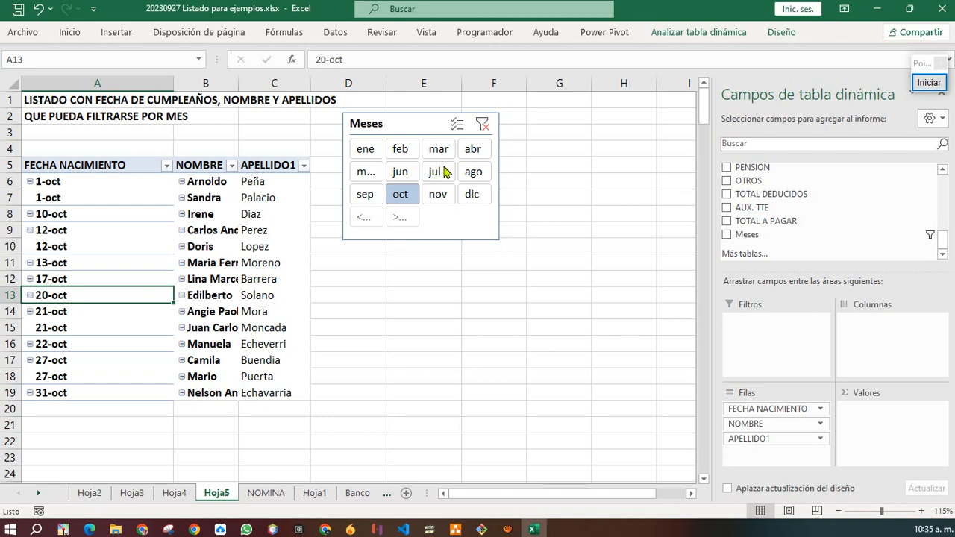
left_click(484, 127)
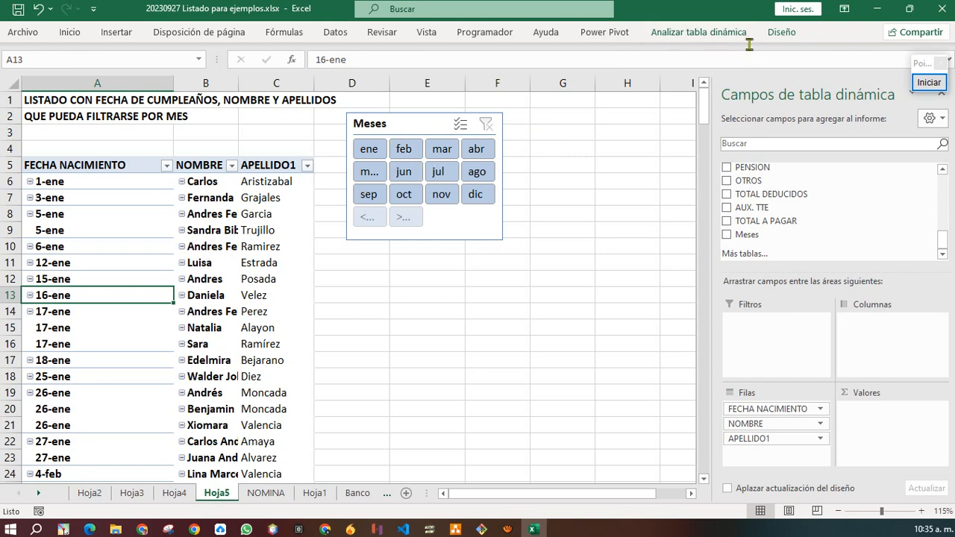
Look through the Diseño tab's Subtotales, Totales generales and Diseño de informe menus without changes.
left_click(781, 33)
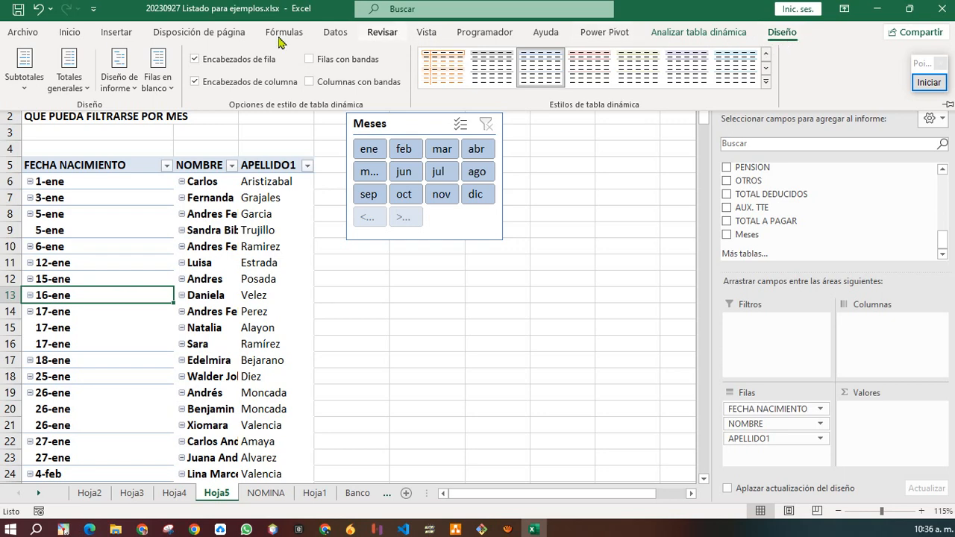
left_click(24, 86)
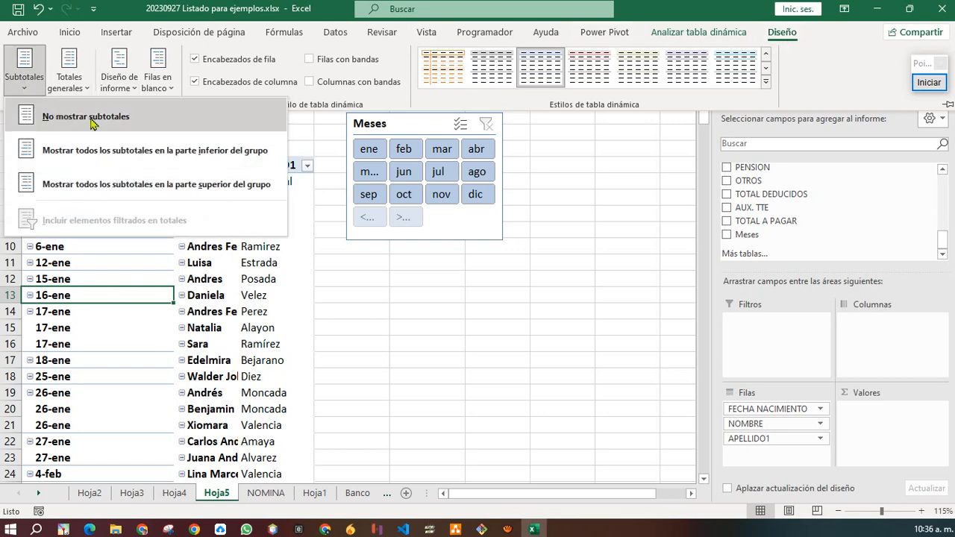
left_click(68, 78)
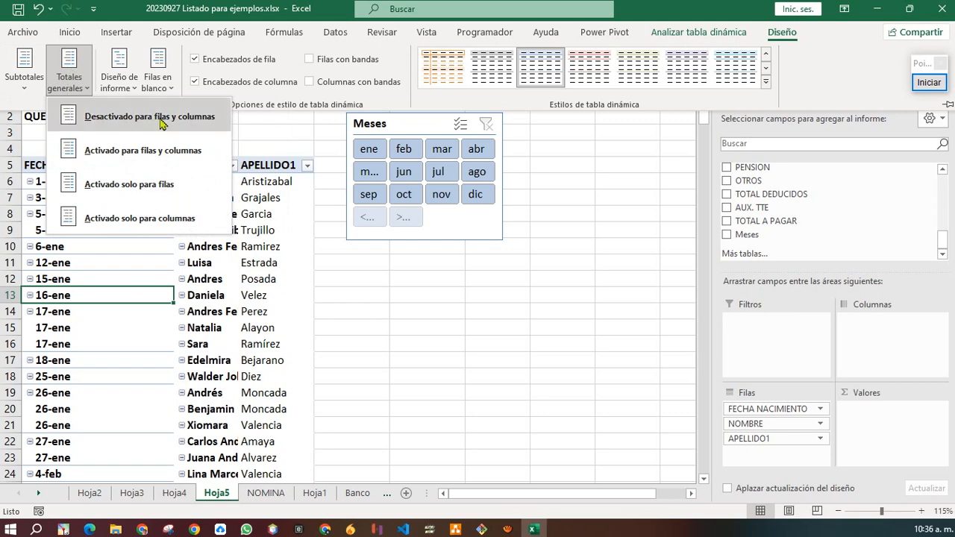
left_click(129, 74)
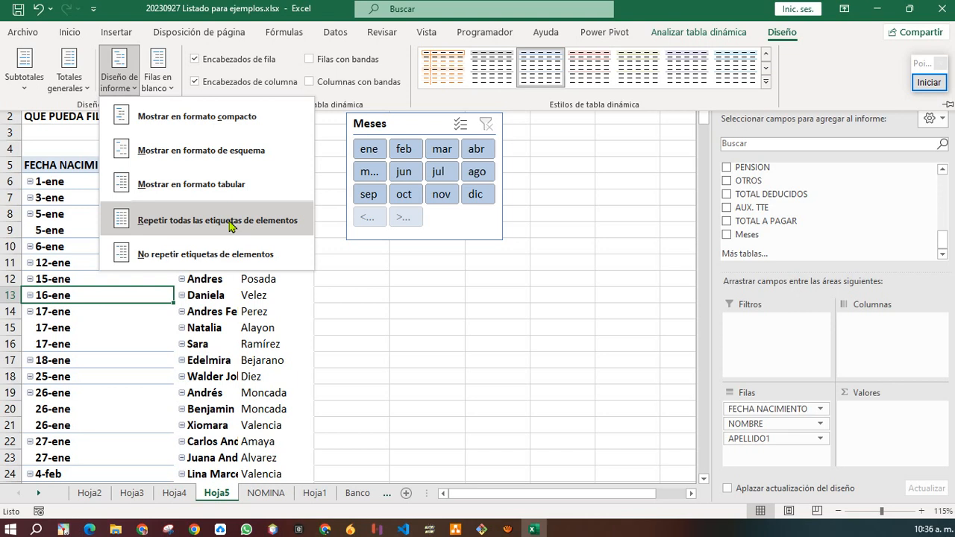
left_click(69, 219)
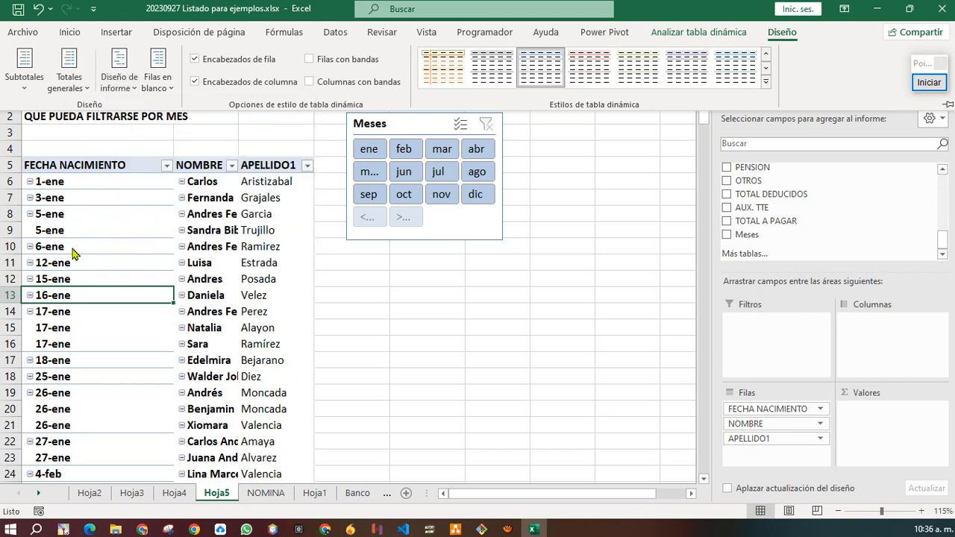
Group the pivot table's birth dates by Meses, starting from the 5-ene date cell.
left_click(106, 231)
right_click(106, 231)
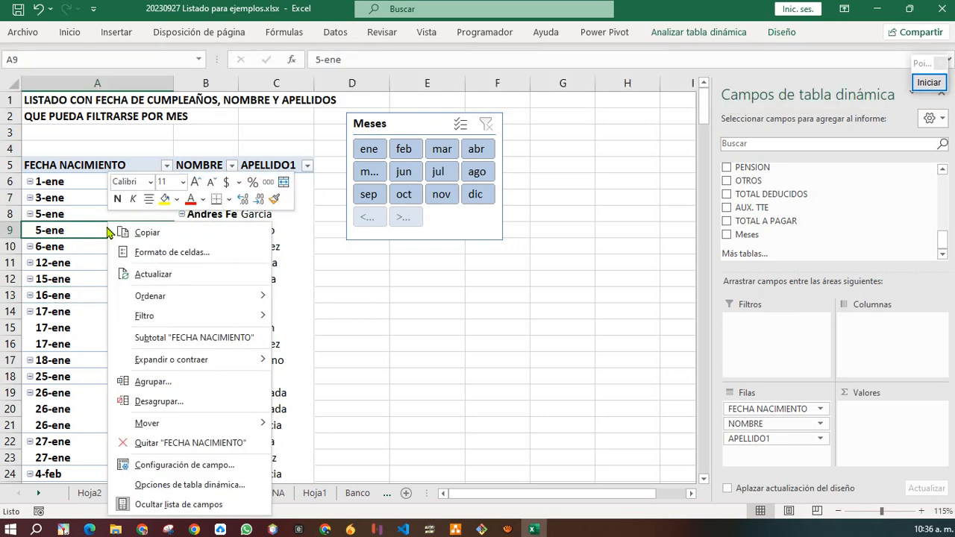
left_click(177, 387)
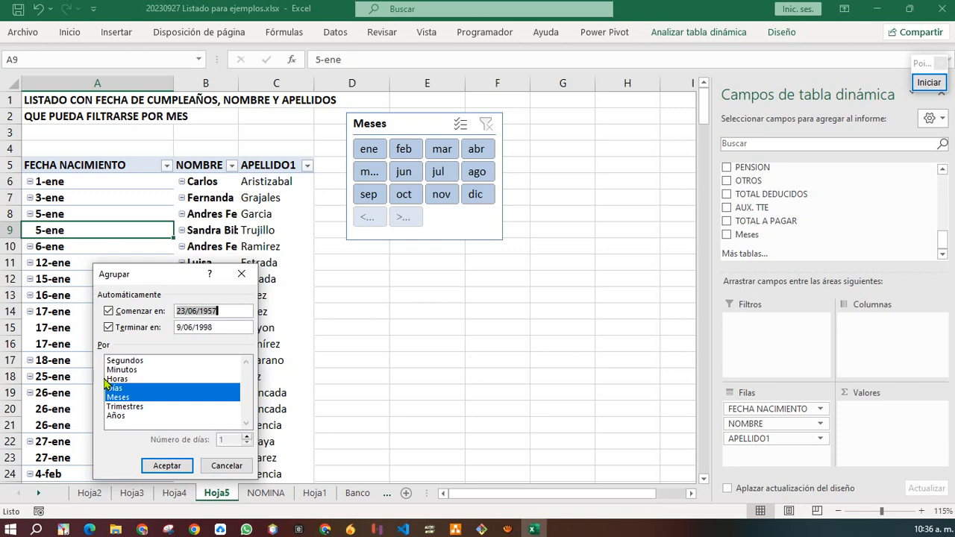
left_click(163, 464)
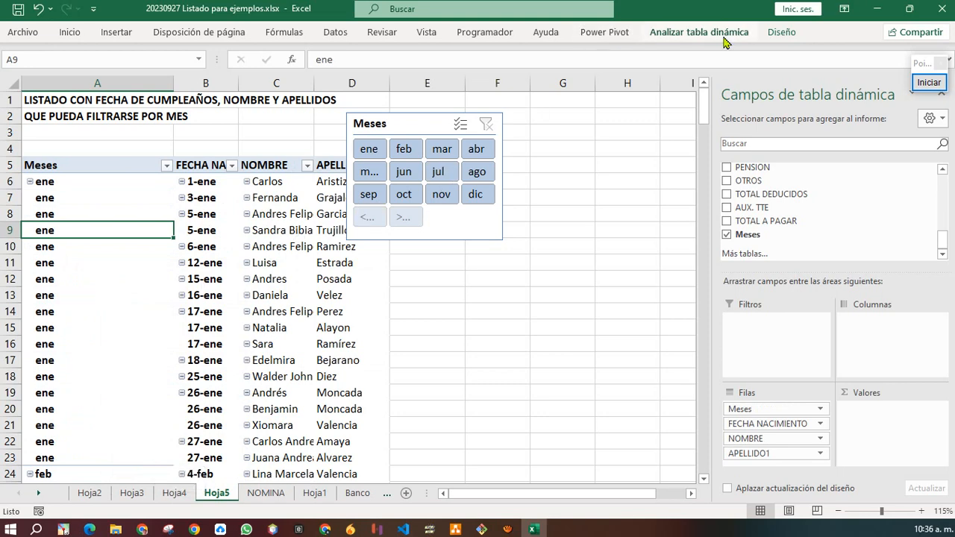
left_click(782, 32)
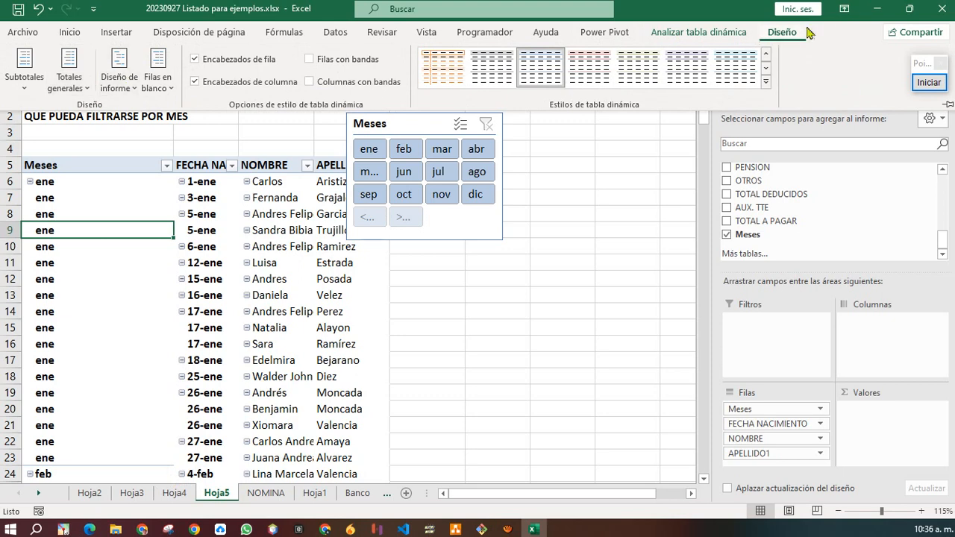
Pin the Diseño ribbon open and set the pivot table to show no subtotals.
left_click(779, 35)
double_click(778, 35)
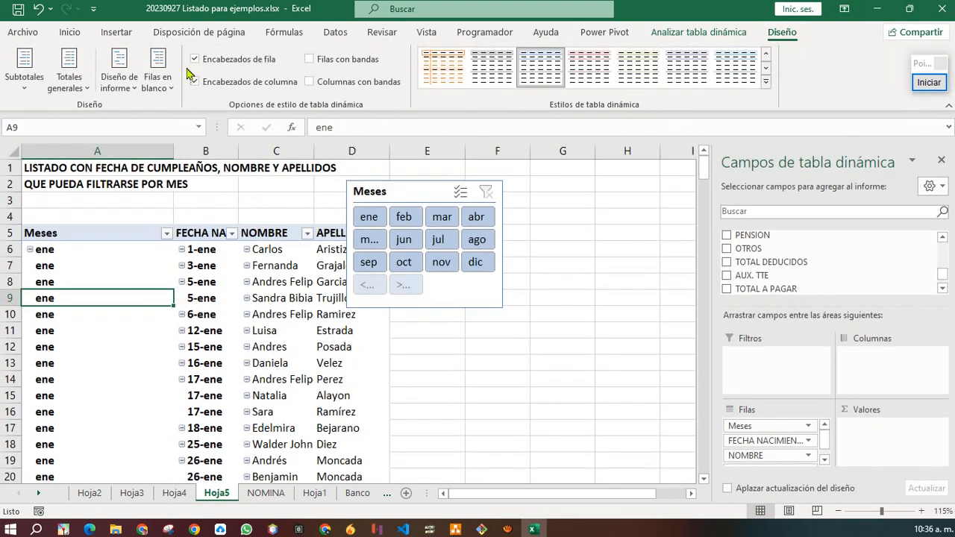
left_click(26, 91)
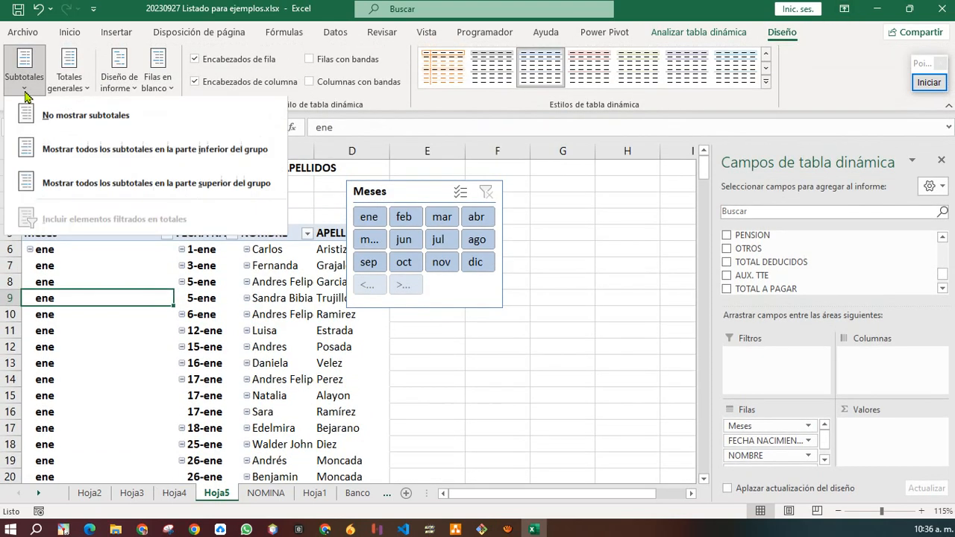
left_click(95, 120)
Check the Totales generales and Diseño de informe options, then close the layout list.
left_click(68, 83)
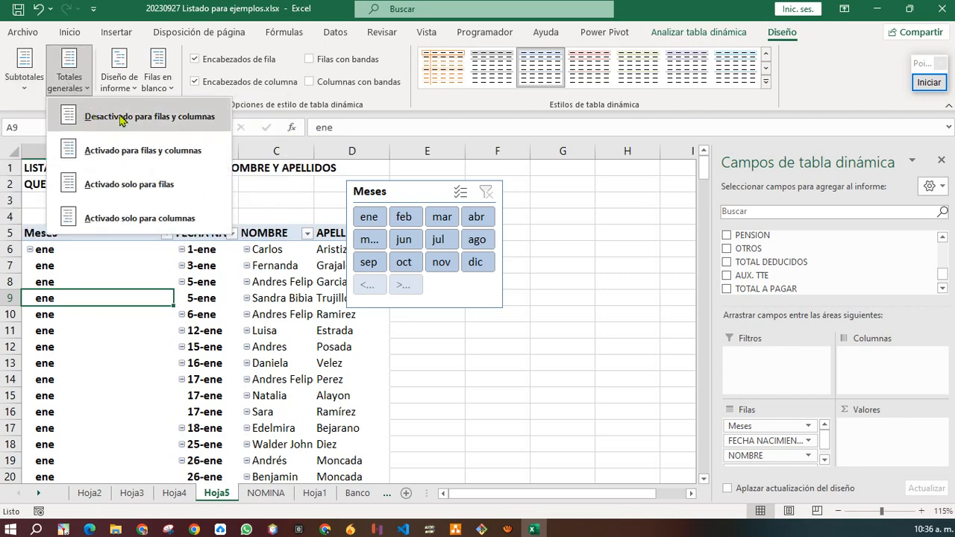
left_click(118, 85)
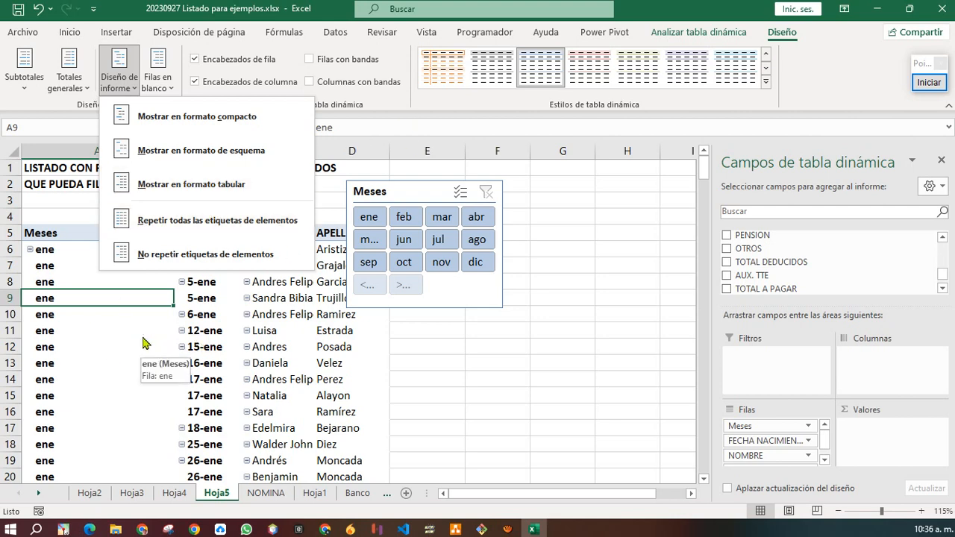
left_click(415, 203)
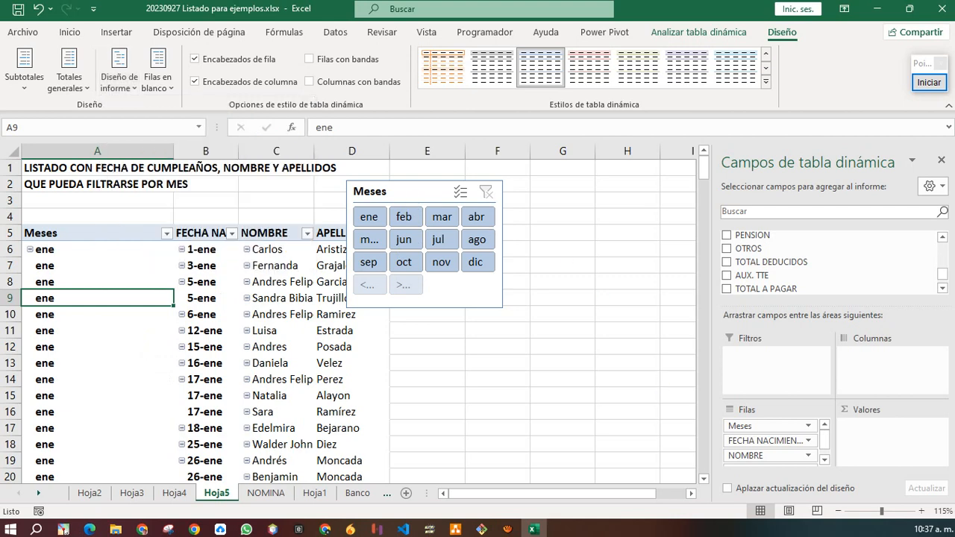